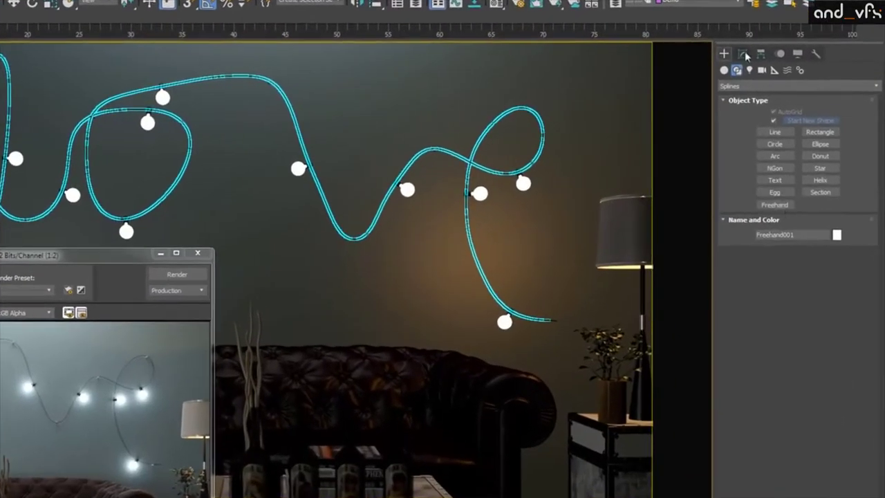
# Step: Browse the available modifiers for the freehand spline, looking for the spline-specific ones
pyautogui.click(742, 53)
pyautogui.click(795, 87)
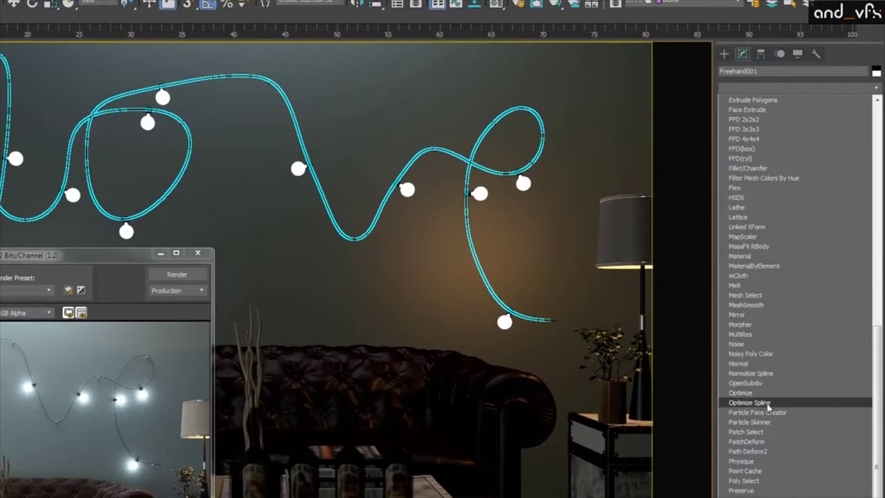
pyautogui.scroll(-10, 788, 442)
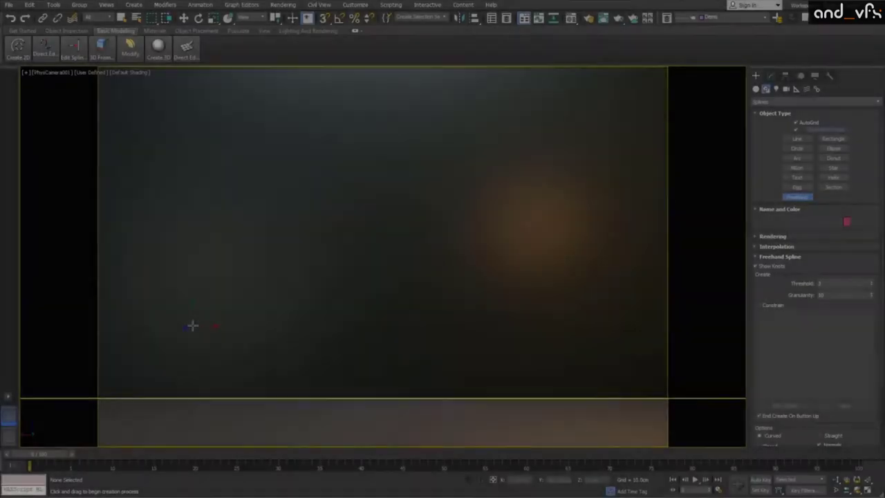
# Step: Draw a freehand spline spelling "love" across the wall and smooth it with Spline Relax at 62 iterations
pyautogui.moveTo(191, 325)
pyautogui.mouseDown()
pyautogui.moveTo(195, 256)
pyautogui.moveTo(242, 148)
pyautogui.moveTo(228, 141)
pyautogui.moveTo(233, 193)
pyautogui.moveTo(253, 212)
pyautogui.moveTo(309, 158)
pyautogui.moveTo(301, 210)
pyautogui.moveTo(345, 143)
pyautogui.moveTo(358, 181)
pyautogui.moveTo(408, 189)
pyautogui.moveTo(423, 170)
pyautogui.moveTo(468, 153)
pyautogui.moveTo(471, 214)
pyautogui.moveTo(577, 270)
pyautogui.mouseUp()
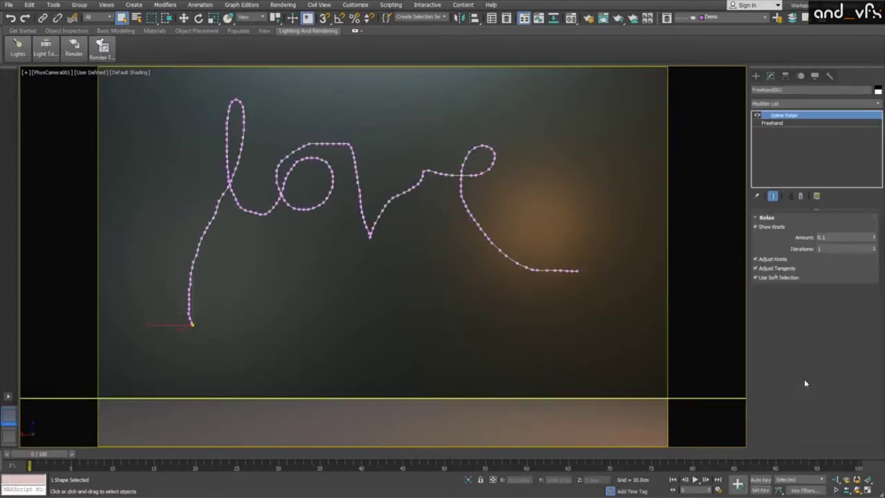
pyautogui.moveTo(873, 249)
pyautogui.mouseDown()
pyautogui.moveTo(873, 232)
pyautogui.moveTo(871, 251)
pyautogui.moveTo(867, 245)
pyautogui.mouseUp()
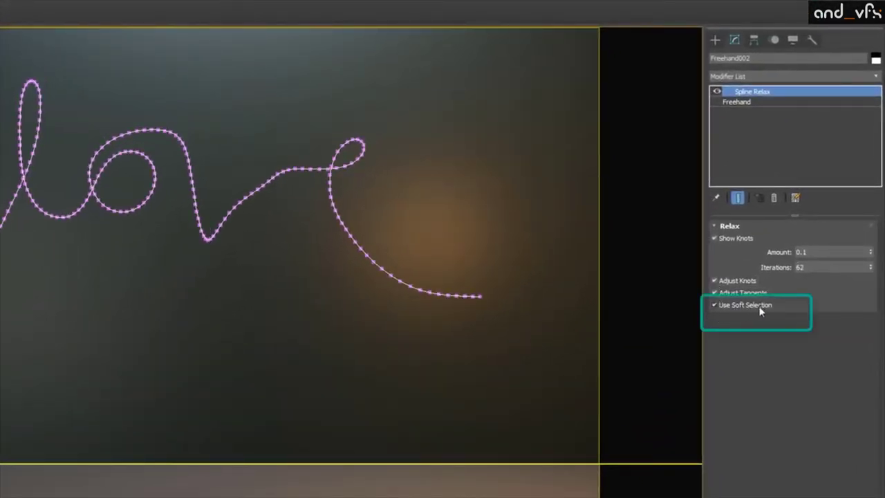
# Step: Enable viewport rendering for the base Freehand shape beneath the Spline Relax modifier
pyautogui.click(736, 101)
pyautogui.click(757, 218)
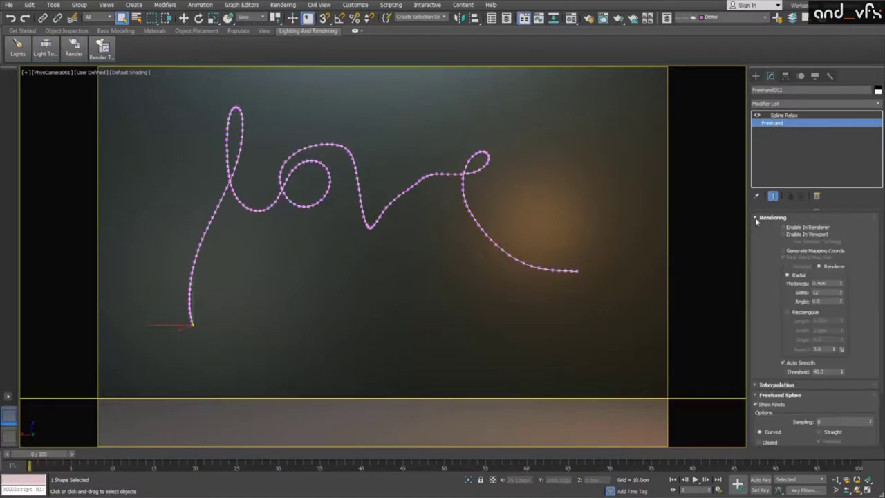
pyautogui.click(784, 234)
# Step: Add a Spline Overlap modifier above Spline Relax, raise its thickness to 1.539, and inspect the crossings from an angle
pyautogui.hotkey('ctrl', 'r')
pyautogui.moveTo(429, 270); pyautogui.dragTo(482, 249)
pyautogui.click(784, 115)
pyautogui.click(816, 103)
pyautogui.scroll(-10, 785, 304)
pyautogui.click(784, 302)
pyautogui.moveTo(873, 237); pyautogui.dragTo(865, 204)
pyautogui.moveTo(576, 221); pyautogui.dragTo(477, 255, button='middle')
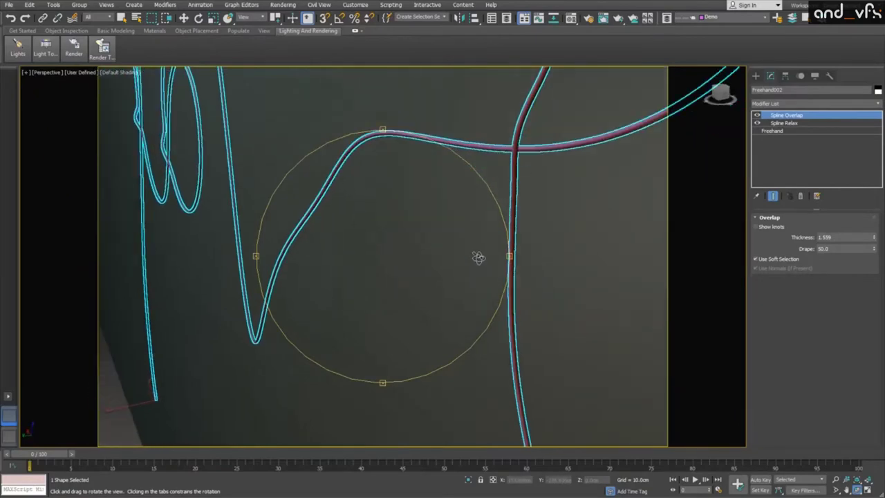
pyautogui.doubleClick(840, 237)
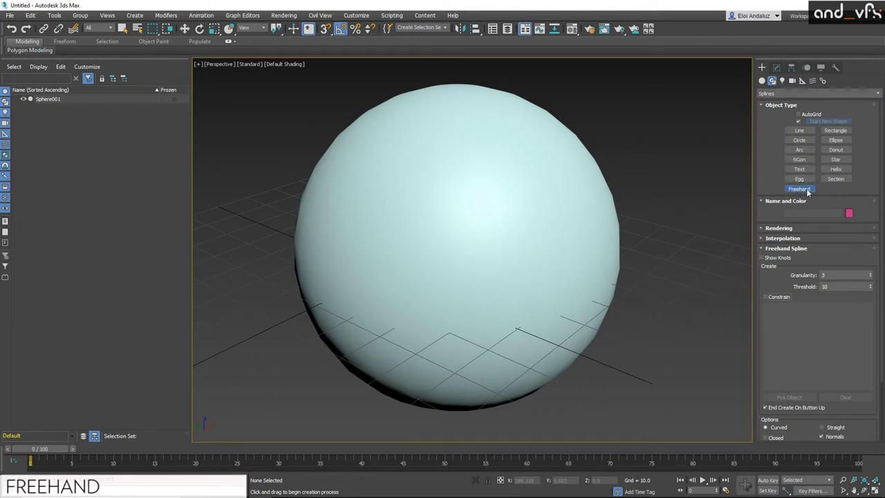
# Step: Turn on Constrain for the Freehand tool and pick the sphere as the surface to draw on
pyautogui.scroll(-2, 774, 219)
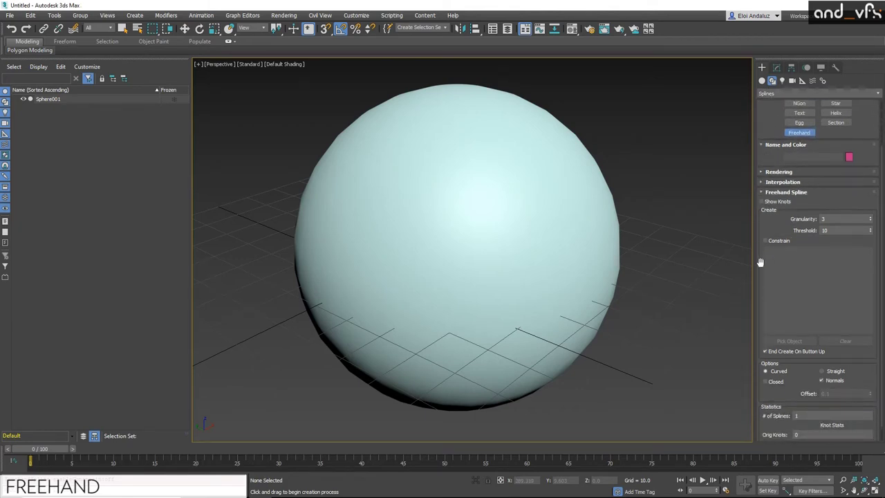
pyautogui.click(766, 240)
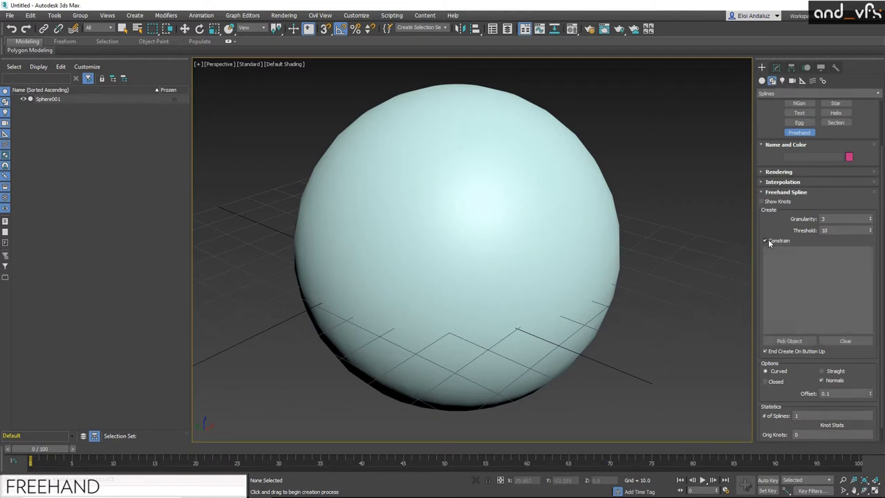
pyautogui.click(789, 340)
pyautogui.click(470, 273)
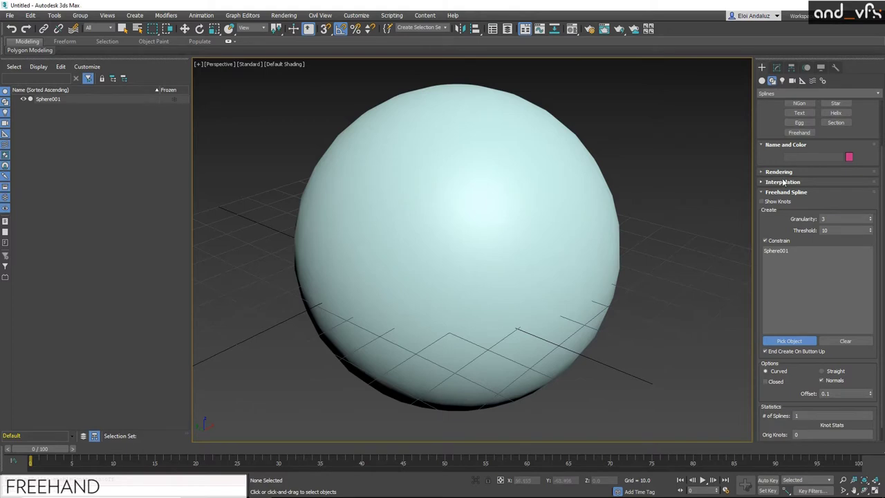
pyautogui.click(788, 341)
# Step: Draw a looping freehand spline over the surface of the sphere
pyautogui.click(800, 132)
pyautogui.moveTo(408, 205)
pyautogui.mouseDown()
pyautogui.moveTo(392, 119)
pyautogui.moveTo(411, 109)
pyautogui.moveTo(448, 119)
pyautogui.moveTo(491, 217)
pyautogui.moveTo(558, 199)
pyautogui.moveTo(560, 139)
pyautogui.moveTo(499, 130)
pyautogui.moveTo(477, 189)
pyautogui.moveTo(528, 255)
pyautogui.moveTo(542, 319)
pyautogui.moveTo(483, 344)
pyautogui.moveTo(407, 328)
pyautogui.moveTo(407, 274)
pyautogui.moveTo(554, 262)
pyautogui.moveTo(578, 191)
pyautogui.moveTo(518, 176)
pyautogui.moveTo(441, 223)
pyautogui.moveTo(361, 234)
pyautogui.moveTo(325, 268)
pyautogui.moveTo(343, 348)
pyautogui.moveTo(394, 360)
pyautogui.moveTo(439, 352)
pyautogui.moveTo(465, 211)
pyautogui.moveTo(427, 163)
pyautogui.moveTo(380, 160)
pyautogui.moveTo(370, 231)
pyautogui.mouseUp()
pyautogui.moveTo(540, 272)
pyautogui.mouseDown()
pyautogui.moveTo(581, 346)
pyautogui.moveTo(489, 333)
pyautogui.moveTo(486, 249)
pyautogui.mouseUp()
pyautogui.moveTo(391, 276)
pyautogui.keyDown('alt'); pyautogui.mouseDown(button='middle')
pyautogui.moveTo(332, 273)
pyautogui.moveTo(415, 262)
pyautogui.mouseUp(button='middle'); pyautogui.keyUp('alt')
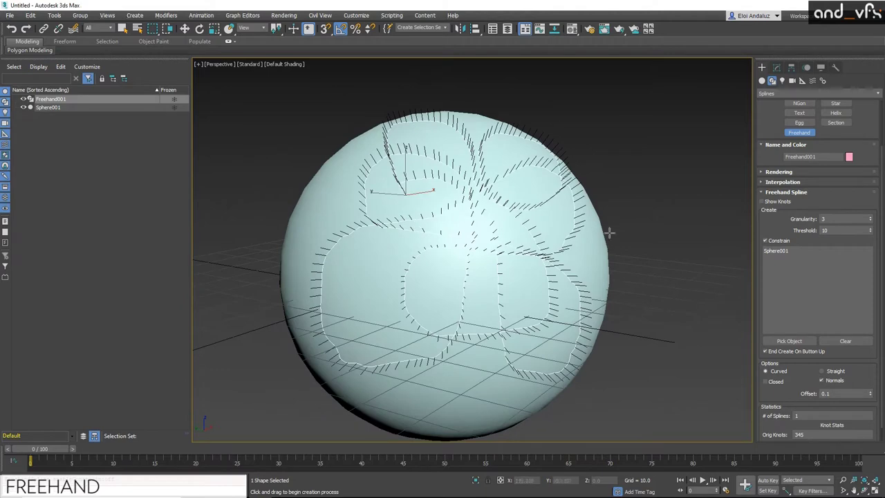
# Step: Show the knots of the freehand spline and inspect them around the sphere
pyautogui.click(761, 201)
pyautogui.keyDown('alt'); pyautogui.moveTo(561, 314); pyautogui.dragTo(587, 307, button='middle'); pyautogui.keyUp('alt')
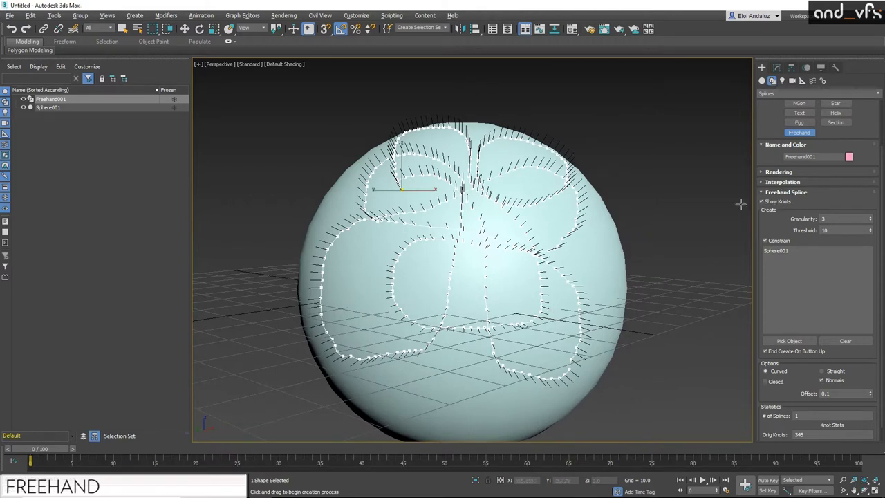
pyautogui.keyDown('alt'); pyautogui.moveTo(444, 240); pyautogui.dragTo(526, 240, button='middle'); pyautogui.keyUp('alt')
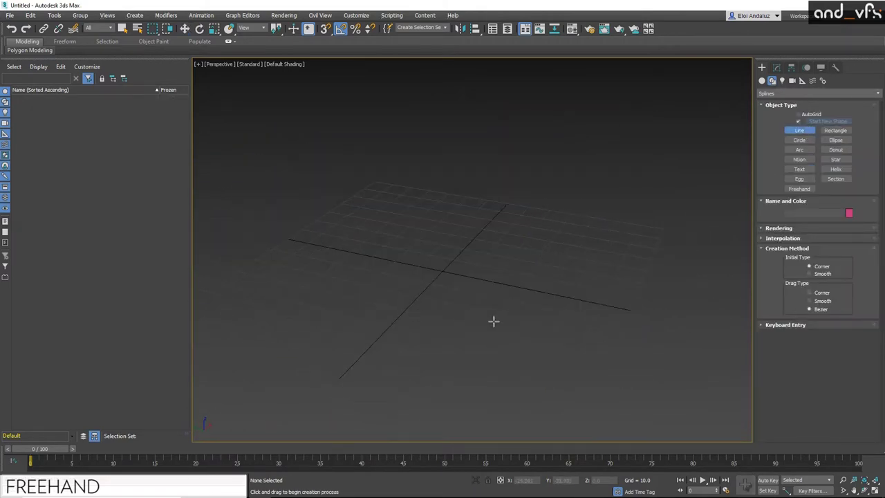
# Step: Draw a looping Bezier curve across the grid with the Line tool, and delete it
pyautogui.moveTo(584, 273)
pyautogui.mouseDown()
pyautogui.moveTo(480, 376)
pyautogui.moveTo(437, 385)
pyautogui.mouseUp()
pyautogui.click(288, 269)
pyautogui.click(470, 296)
pyautogui.click(598, 395)
pyautogui.click(662, 206)
pyautogui.click(482, 185)
pyautogui.click(308, 258)
pyautogui.click(390, 103)
pyautogui.click(557, 240)
pyautogui.rightClick(713, 258)
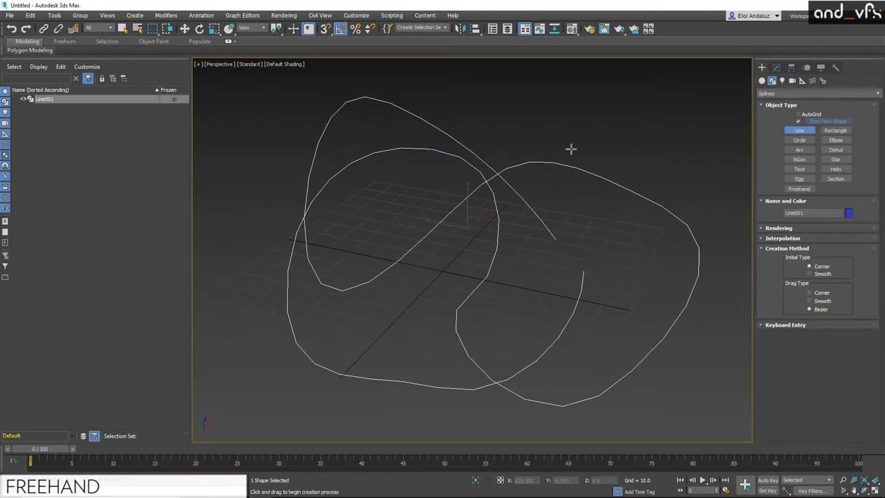
pyautogui.press('Delete')
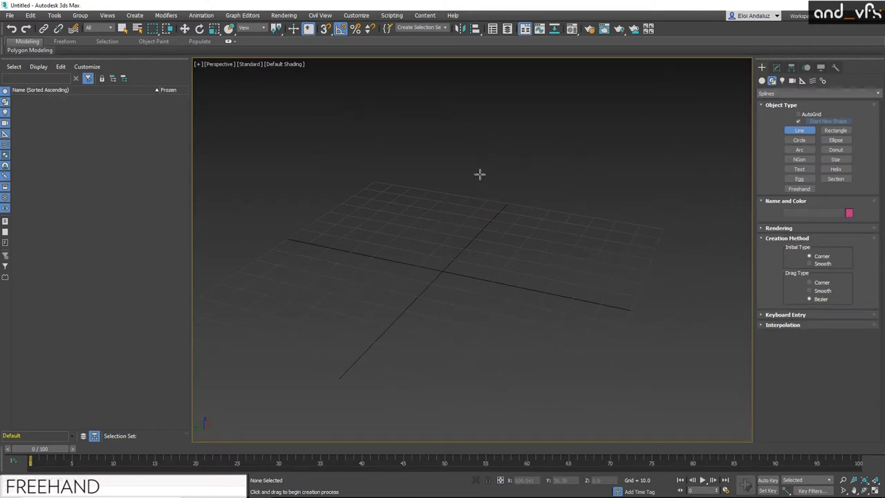
# Step: Draw another large curved line over the grid with the Line tool, and undo it
pyautogui.keyDown('alt'); pyautogui.moveTo(487, 233); pyautogui.dragTo(537, 181, button='middle'); pyautogui.keyUp('alt')
pyautogui.moveTo(563, 187); pyautogui.dragTo(538, 211, button='middle')
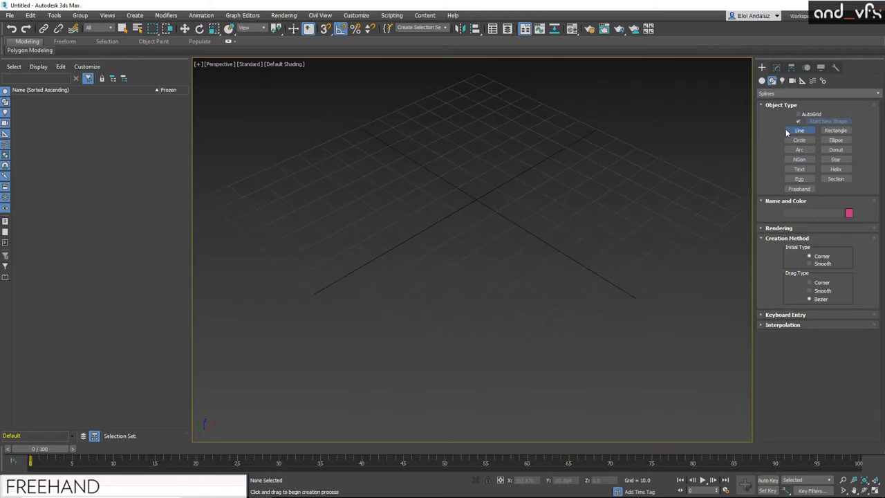
pyautogui.moveTo(523, 172)
pyautogui.mouseDown()
pyautogui.moveTo(395, 415)
pyautogui.moveTo(279, 140)
pyautogui.moveTo(634, 272)
pyautogui.moveTo(604, 65)
pyautogui.moveTo(280, 390)
pyautogui.moveTo(459, 253)
pyautogui.mouseUp()
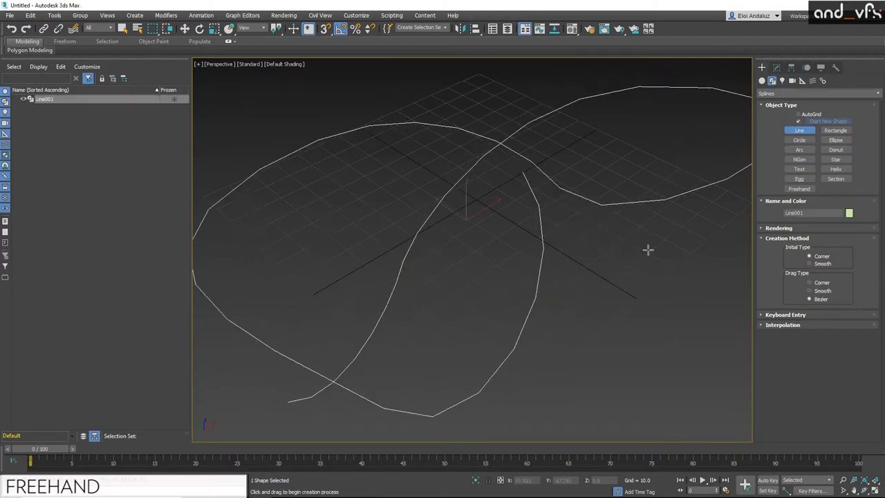
pyautogui.hotkey('ctrl', 'z')
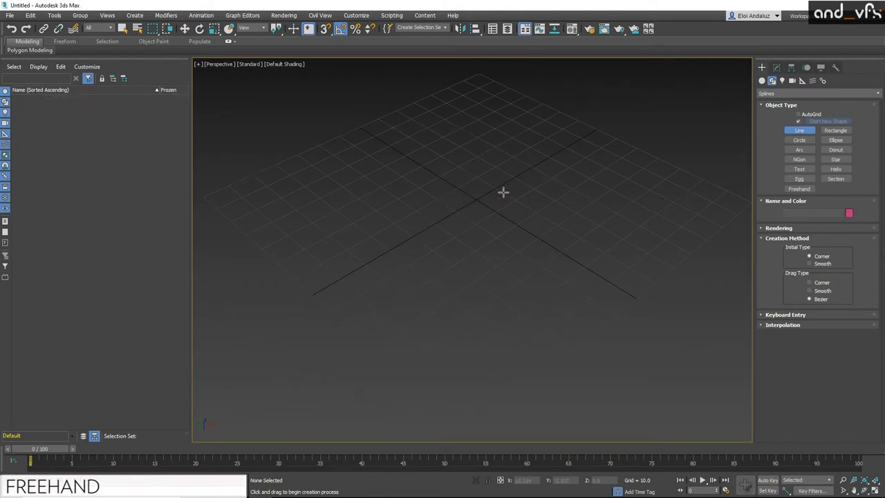
# Step: Draw one continuous looping freehand spline across the grid with the Freehand tool
pyautogui.click(799, 189)
pyautogui.moveTo(599, 227); pyautogui.dragTo(559, 237, button='middle')
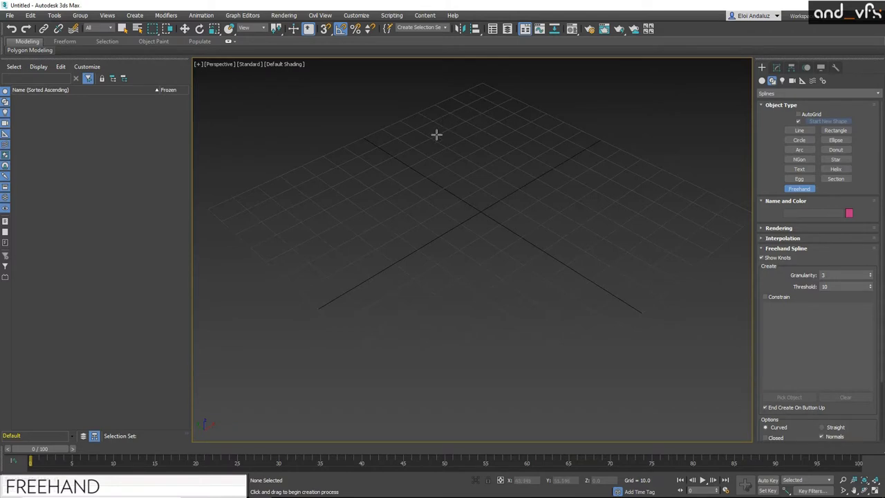
pyautogui.moveTo(462, 161)
pyautogui.mouseDown()
pyautogui.moveTo(535, 146)
pyautogui.moveTo(581, 229)
pyautogui.moveTo(554, 292)
pyautogui.moveTo(462, 308)
pyautogui.moveTo(399, 258)
pyautogui.moveTo(399, 217)
pyautogui.moveTo(526, 145)
pyautogui.moveTo(532, 96)
pyautogui.moveTo(469, 77)
pyautogui.moveTo(391, 78)
pyautogui.moveTo(296, 130)
pyautogui.moveTo(261, 228)
pyautogui.moveTo(282, 309)
pyautogui.moveTo(352, 371)
pyautogui.moveTo(455, 399)
pyautogui.moveTo(509, 356)
pyautogui.moveTo(526, 256)
pyautogui.moveTo(560, 187)
pyautogui.moveTo(623, 167)
pyautogui.moveTo(659, 193)
pyautogui.moveTo(715, 279)
pyautogui.moveTo(564, 412)
pyautogui.moveTo(430, 341)
pyautogui.moveTo(330, 303)
pyautogui.moveTo(288, 91)
pyautogui.mouseUp()
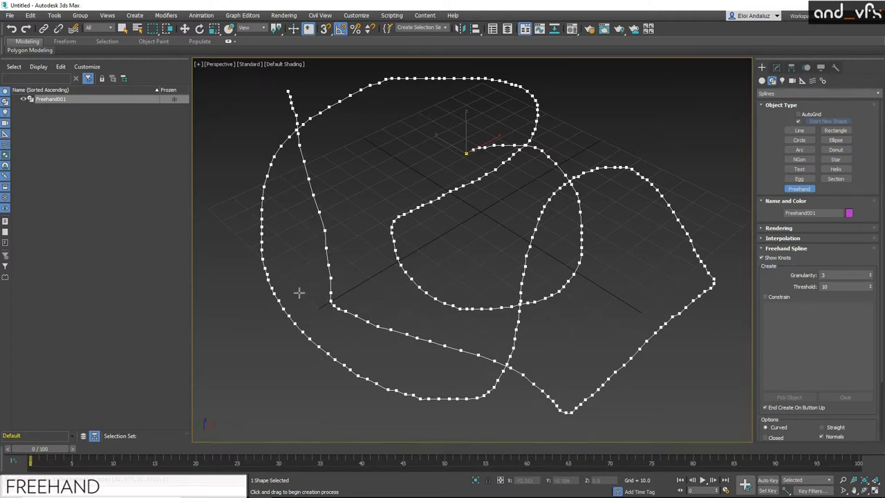
# Step: Find and add the Spline Relax modifier to the freehand spline by searching all actions for "spline"
pyautogui.keyDown('alt'); pyautogui.moveTo(414, 221); pyautogui.dragTo(400, 243, button='middle'); pyautogui.keyUp('alt')
pyautogui.press('x')
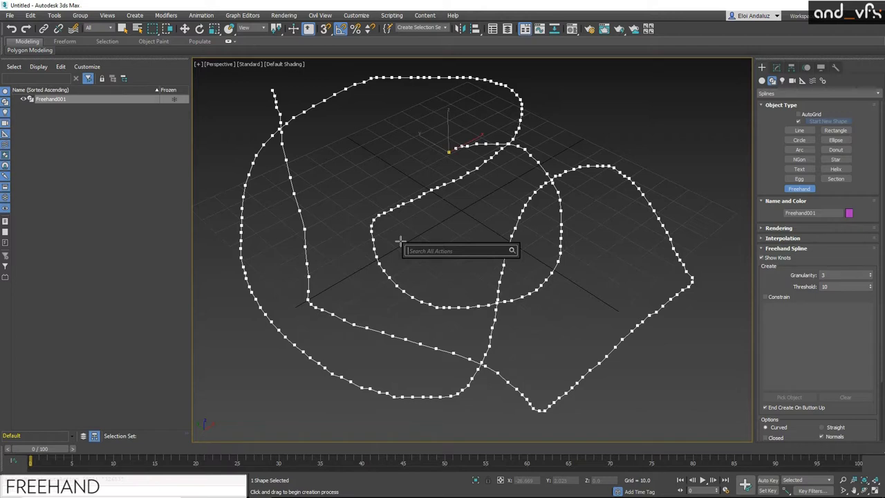
pyautogui.write('relax')
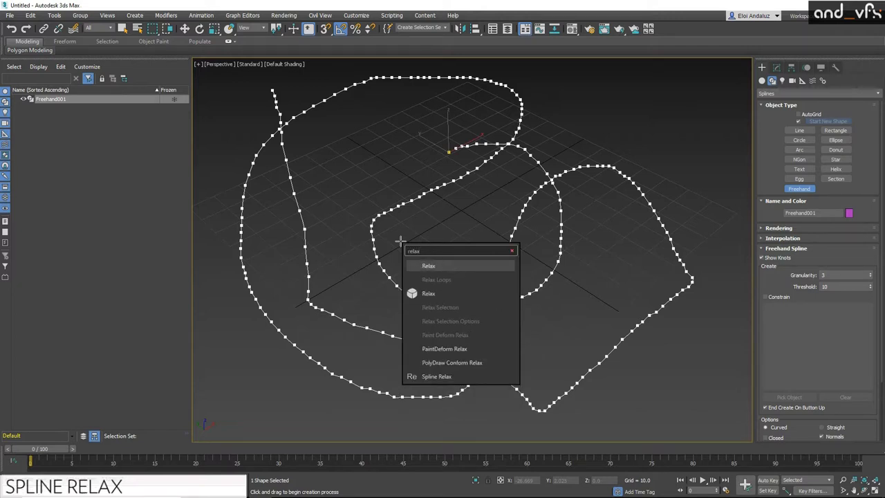
pyautogui.press('BackSpace')
pyautogui.press('BackSpace')
pyautogui.press('BackSpace')
pyautogui.press('BackSpace')
pyautogui.press('BackSpace')
pyautogui.write('spline')
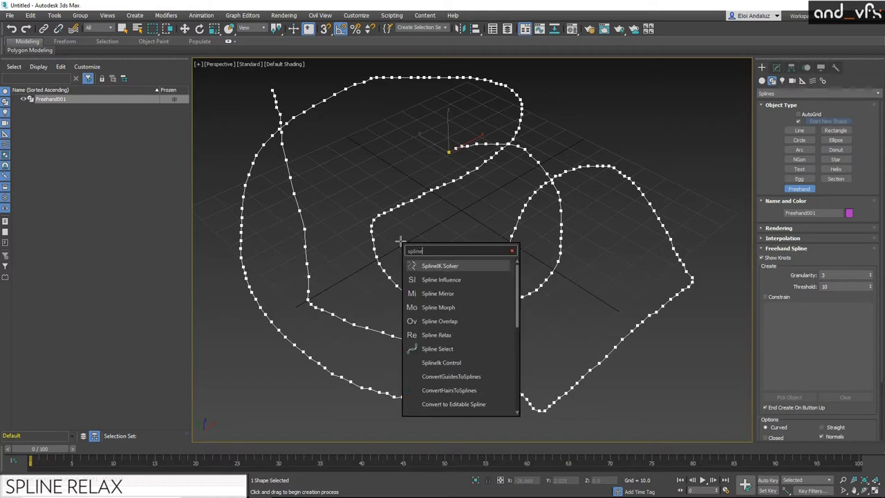
pyautogui.click(463, 333)
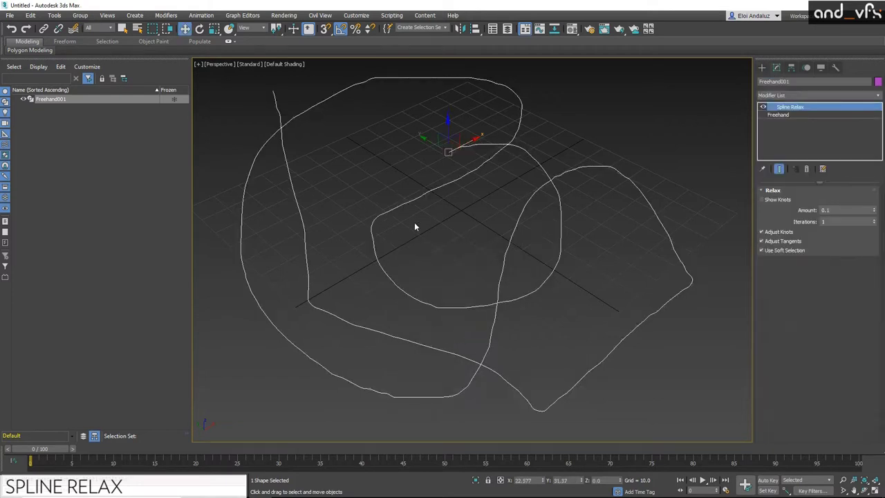
# Step: Set the Spline Relax amount to 1 and raise its iterations to 74
pyautogui.click(831, 209)
pyautogui.write('1')
pyautogui.press('Return')
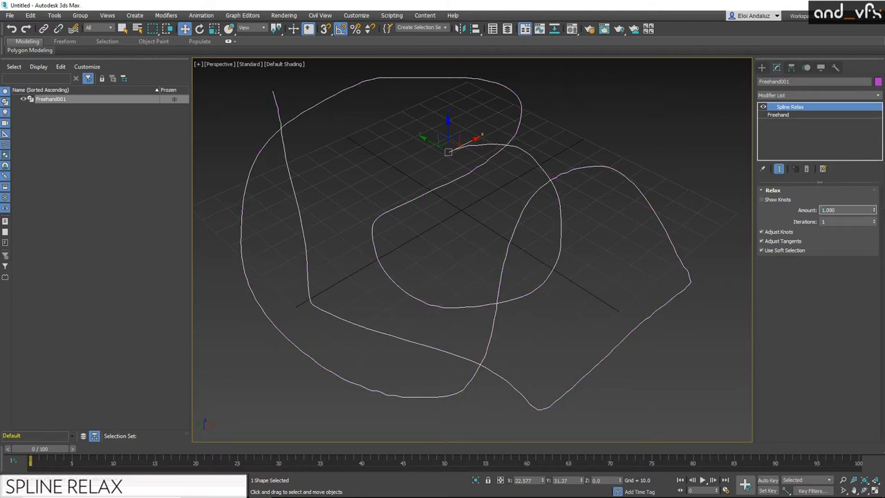
pyautogui.moveTo(876, 221); pyautogui.dragTo(860, 228)
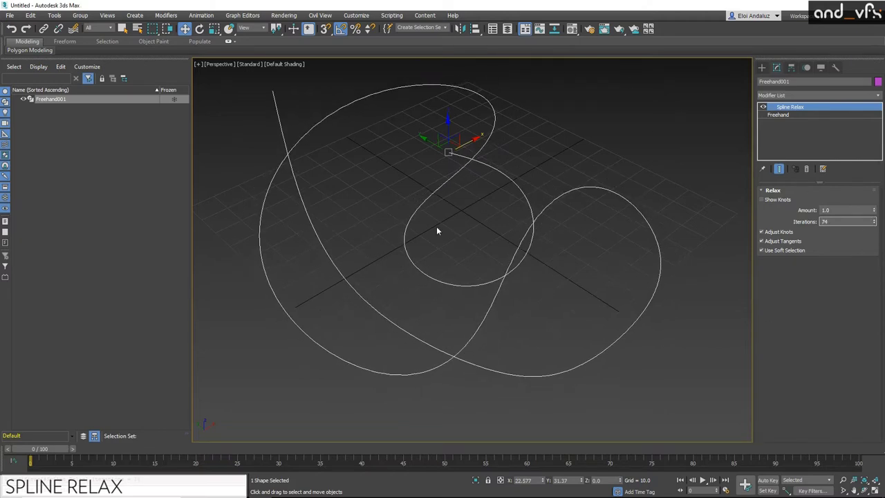
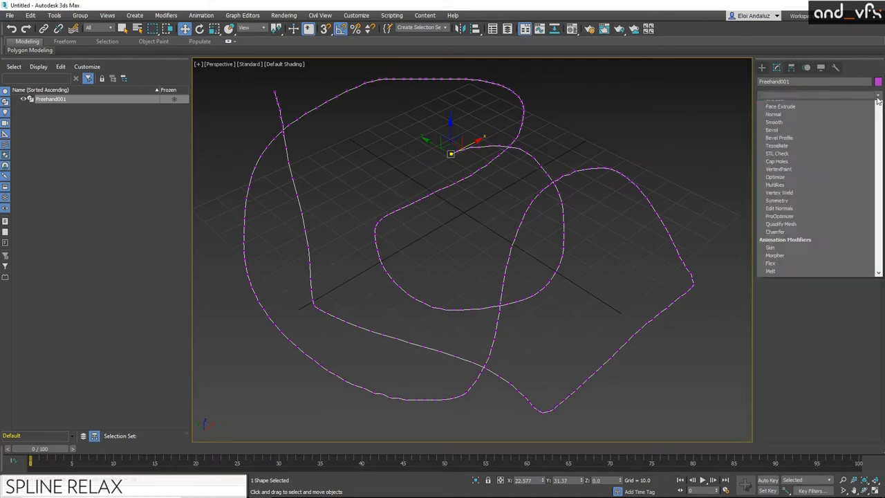
# Step: Add an Edit Spline modifier and select a few neighbouring vertices on the bend of the inner loop
pyautogui.scroll(-5, 804, 120)
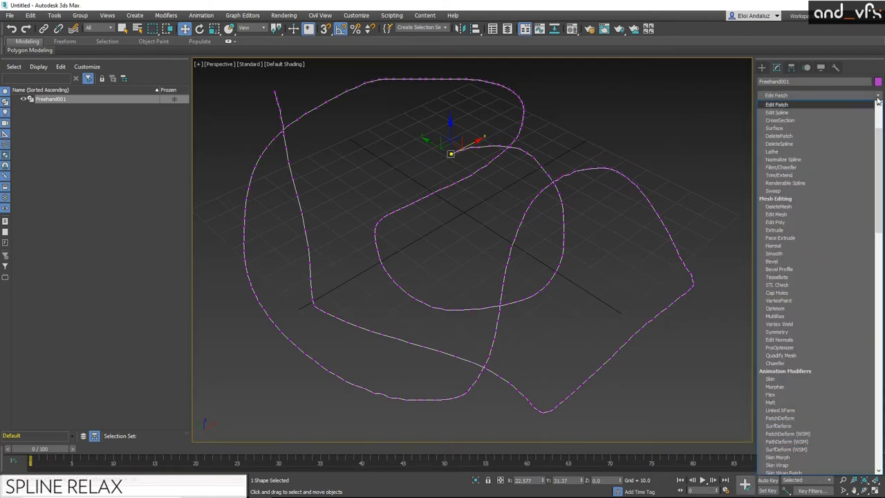
pyautogui.click(789, 113)
pyautogui.moveTo(424, 247); pyautogui.dragTo(370, 278)
pyautogui.keyDown('ctrl'); pyautogui.moveTo(405, 229); pyautogui.dragTo(367, 253); pyautogui.keyUp('ctrl')
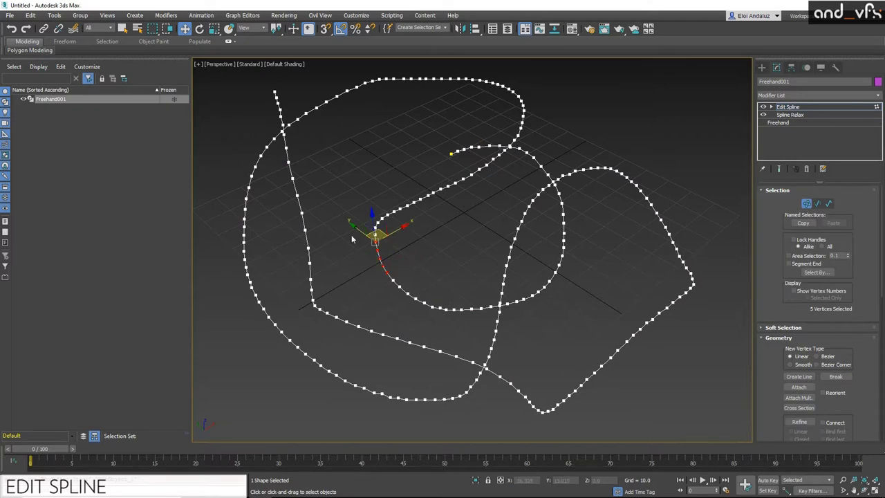
# Step: Enable soft selection and pull the selected vertices into the middle of the inner loop
pyautogui.click(773, 328)
pyautogui.click(788, 304)
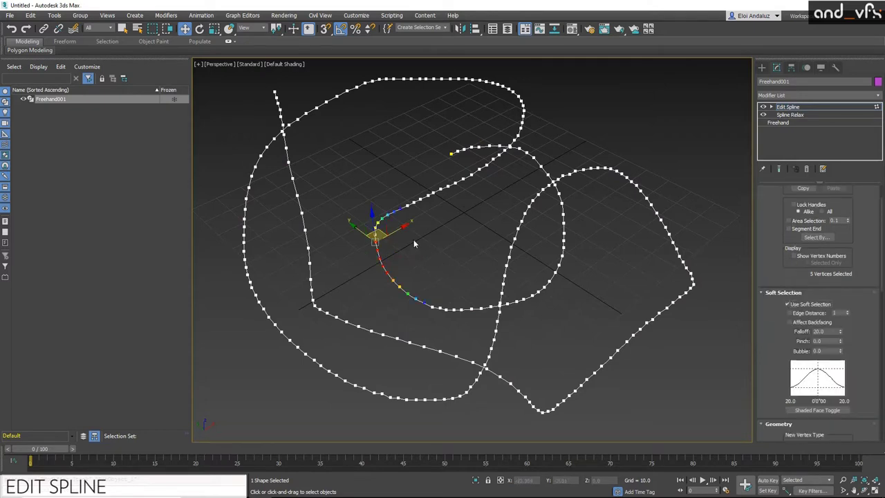
pyautogui.moveTo(379, 234); pyautogui.dragTo(478, 242)
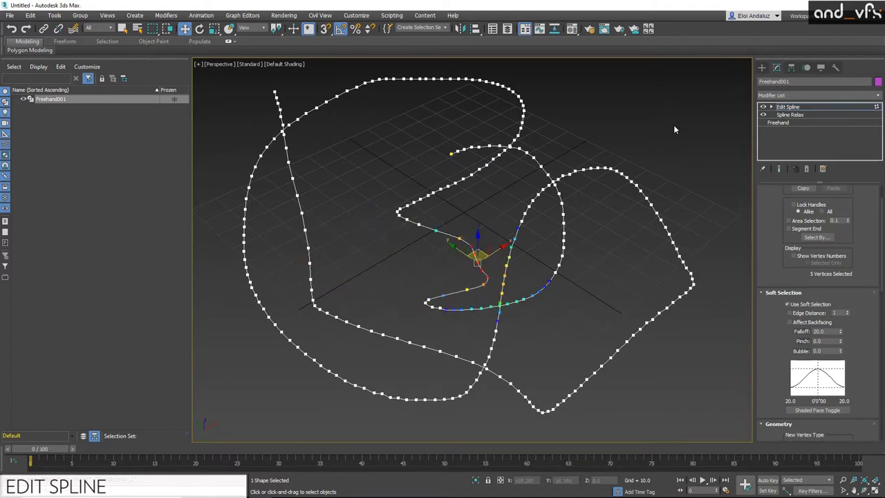
# Step: Undo the vertex move and remove the Edit Spline modifier from the stack
pyautogui.hotkey('ctrl', 'z')
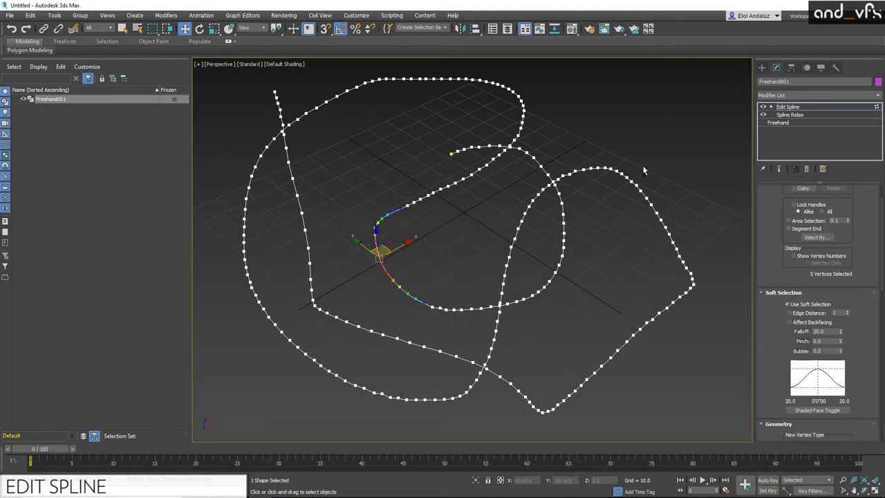
pyautogui.click(802, 109)
pyautogui.click(806, 169)
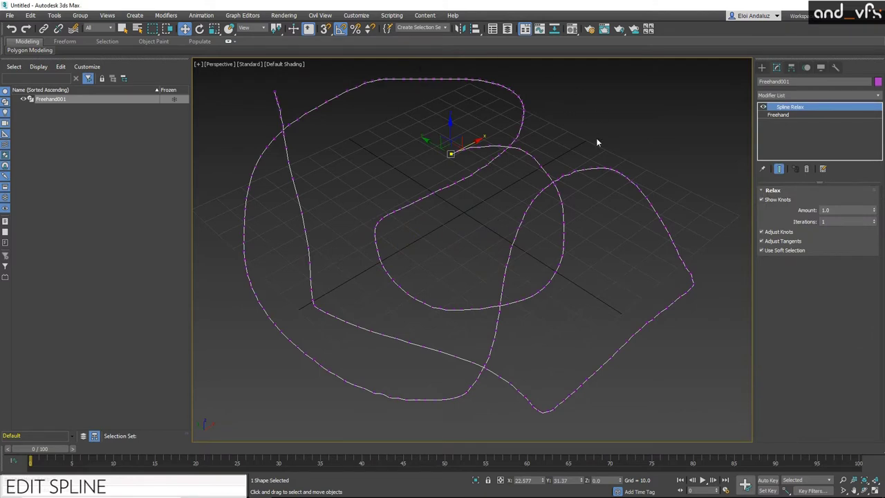
# Step: Search all actions for "spline" and add the Optimize Spline modifier above Spline Relax
pyautogui.moveTo(573, 156); pyautogui.dragTo(535, 165, button='middle')
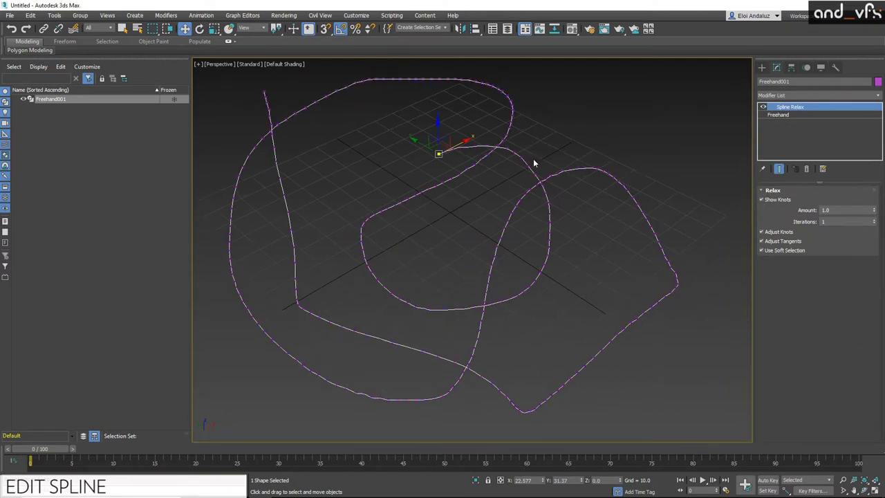
pyautogui.write('xspline')
pyautogui.scroll(-2, 573, 322)
pyautogui.scroll(-4, 633, 264)
pyautogui.click(563, 263)
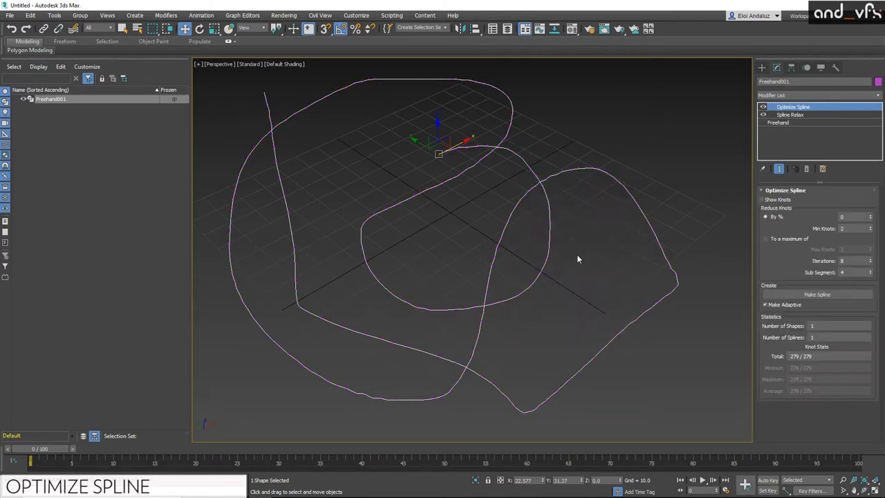
# Step: Show the spline's knots and set the Optimize Spline reduction to 93 %
pyautogui.click(765, 201)
pyautogui.moveTo(870, 217); pyautogui.dragTo(846, 143)
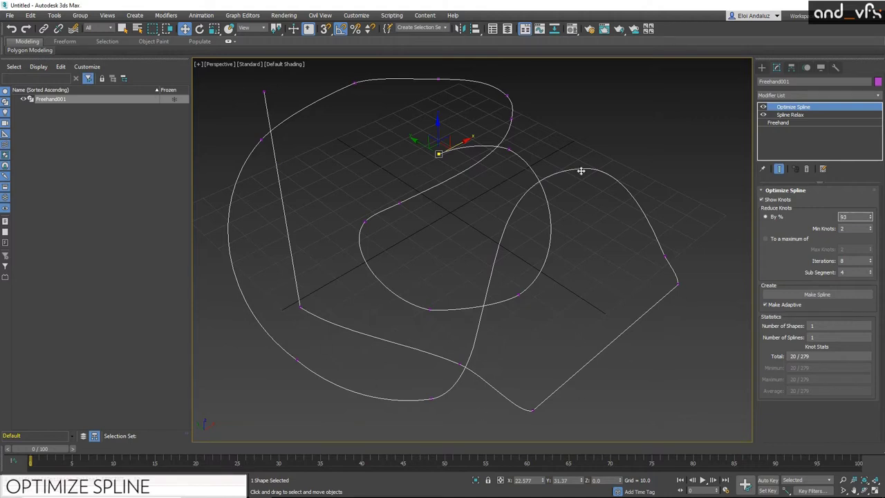
# Step: Switch the knot reduction to a maximum count and try limits of 6, 7 and 8 knots
pyautogui.click(783, 240)
pyautogui.doubleClick(851, 249)
pyautogui.write('6')
pyautogui.press('Return')
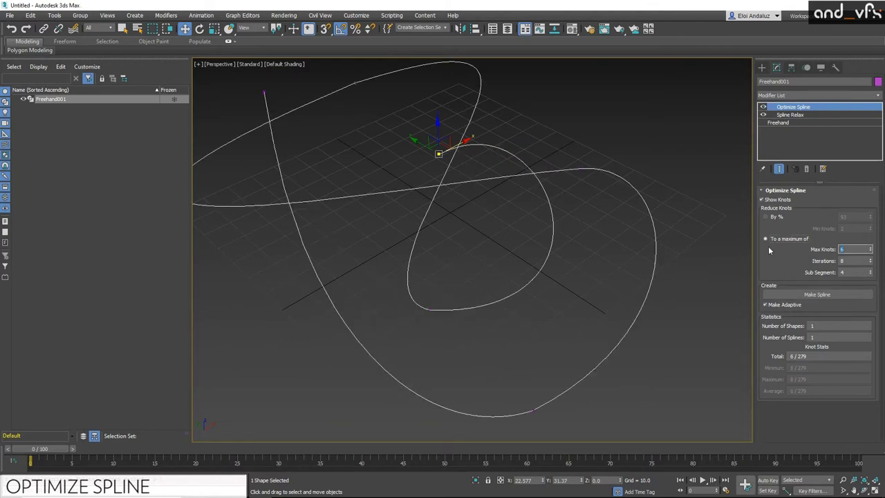
pyautogui.write('7')
pyautogui.press('Return')
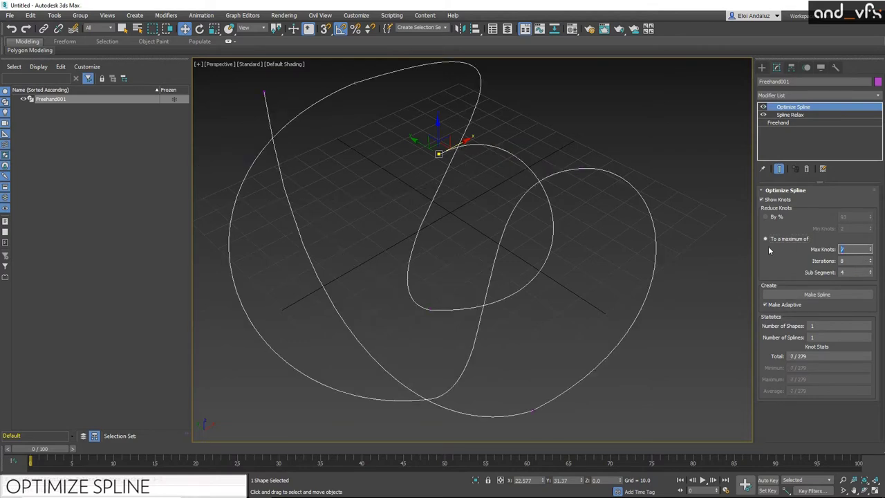
pyautogui.write('8')
pyautogui.press('Return')
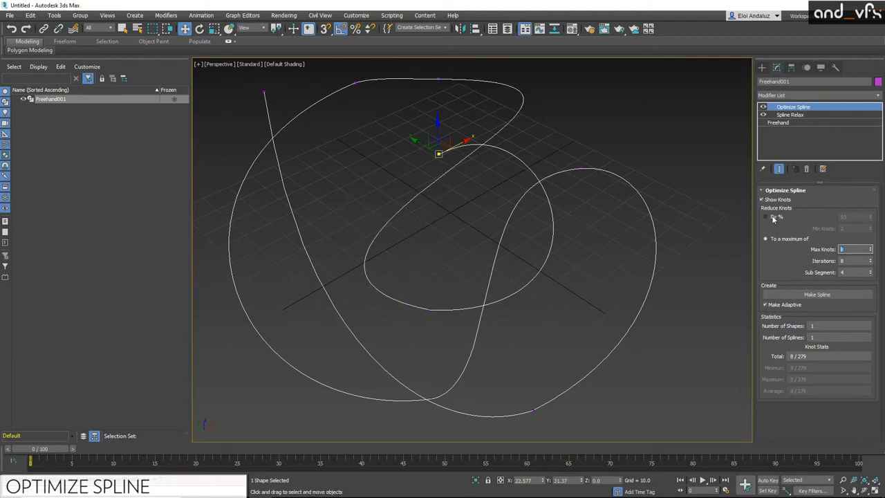
# Step: Return the knot reduction to a percentage of 96 % and add an Edit Spline modifier above Optimize Spline
pyautogui.click(773, 218)
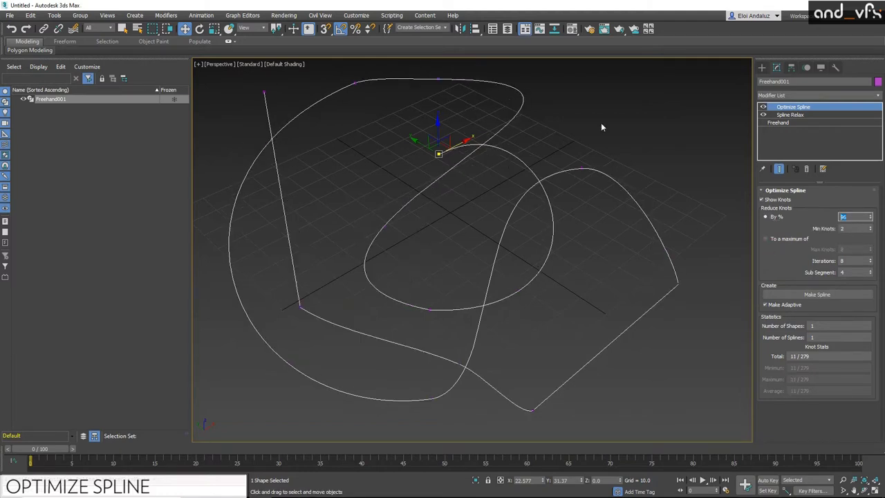
pyautogui.moveTo(443, 223)
pyautogui.mouseDown(button='middle')
pyautogui.moveTo(456, 228)
pyautogui.moveTo(448, 228)
pyautogui.mouseUp(button='middle')
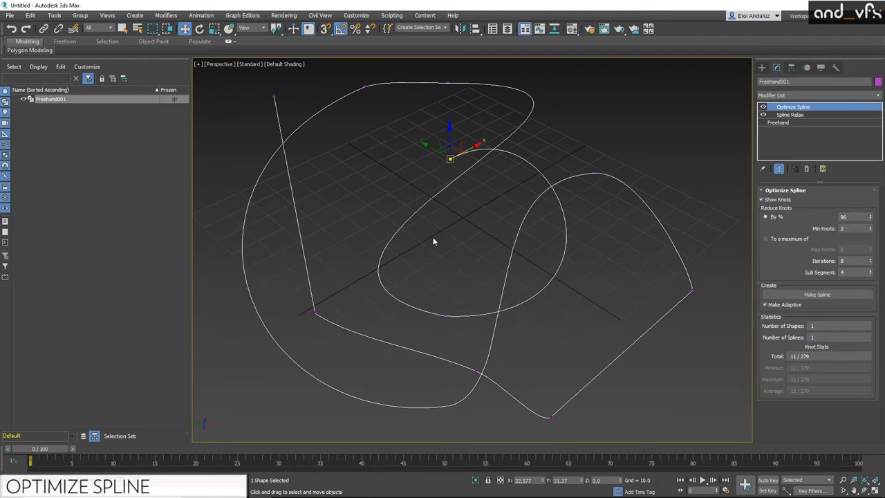
pyautogui.click(878, 95)
pyautogui.scroll(-5, 878, 99)
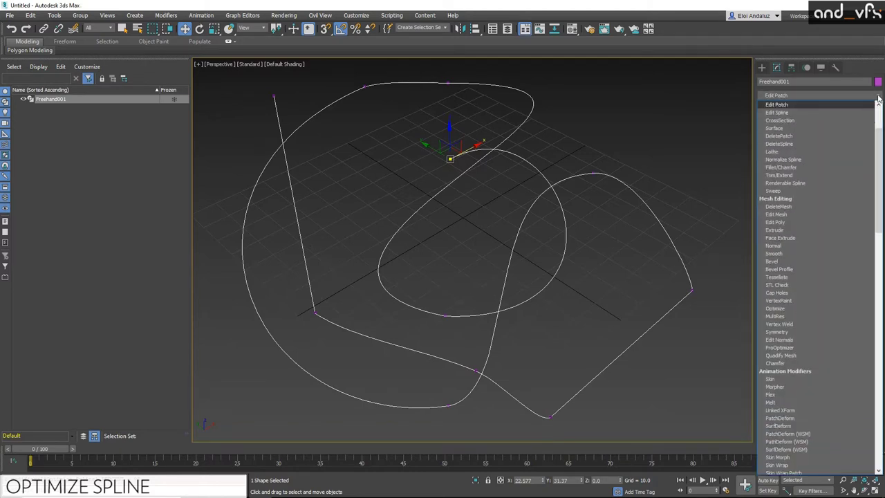
pyautogui.click(803, 114)
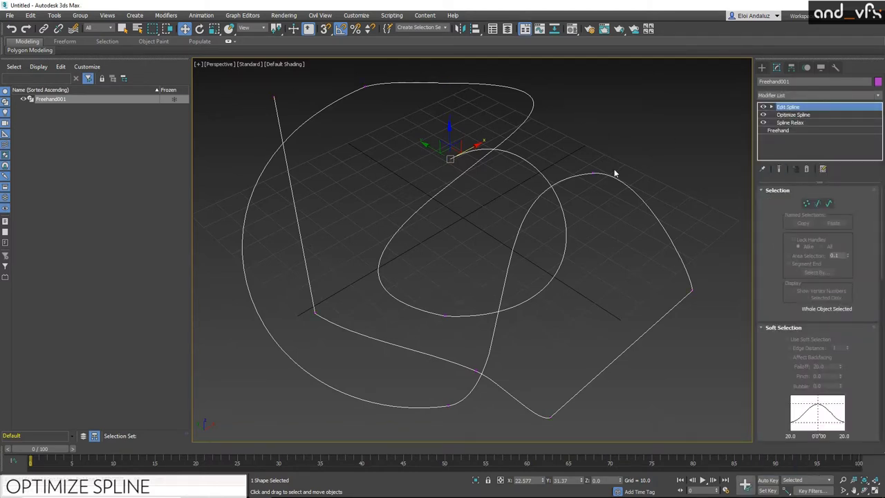
# Step: Move two vertices along the upper part of the outer curve, and leave vertex editing
pyautogui.press('1')
pyautogui.click(592, 173)
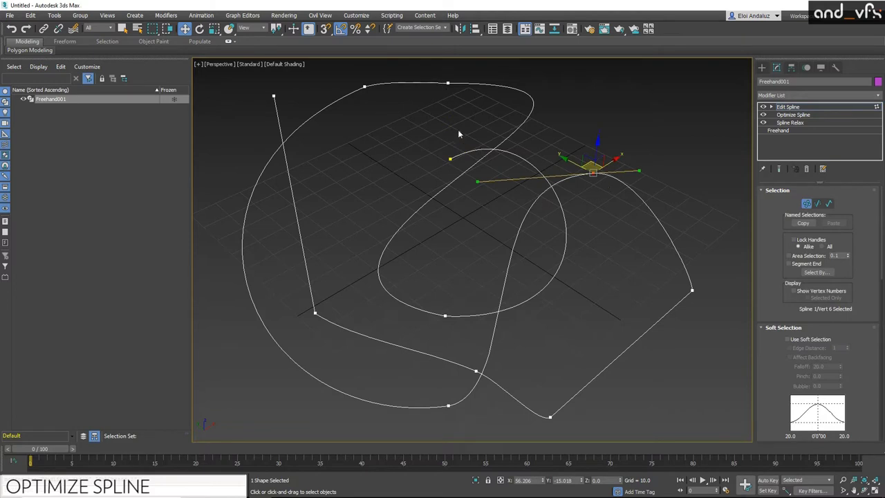
pyautogui.click(448, 83)
pyautogui.moveTo(451, 76); pyautogui.dragTo(460, 83)
pyautogui.click(365, 85)
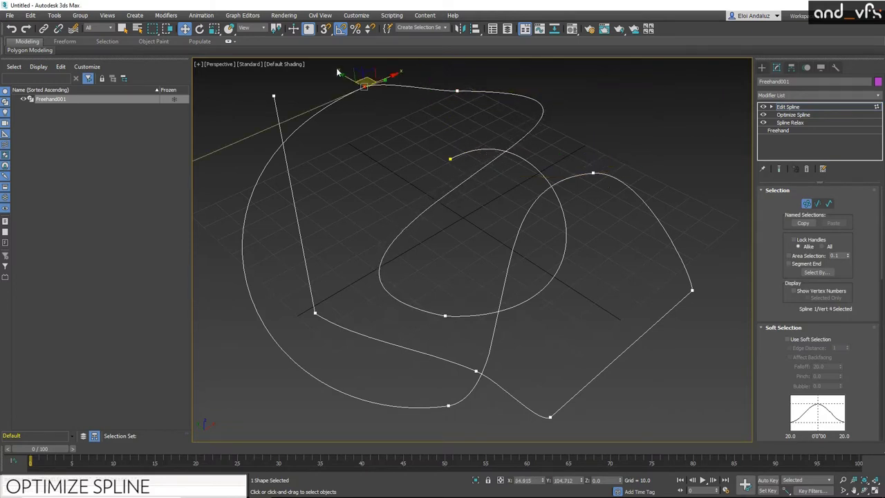
pyautogui.moveTo(363, 82); pyautogui.dragTo(336, 116)
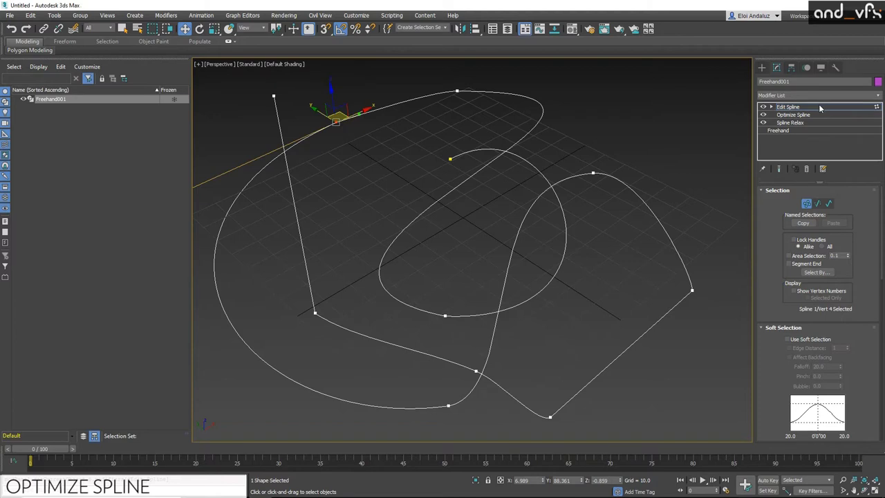
pyautogui.click(820, 108)
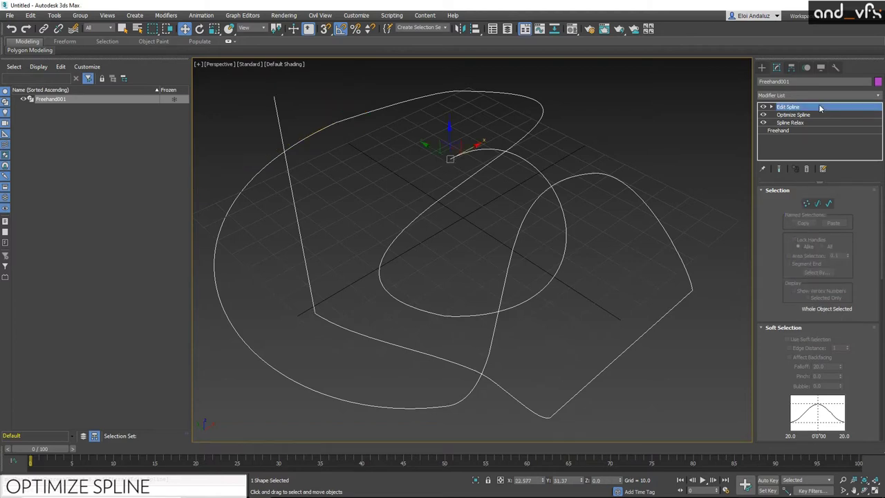
# Step: Search all actions for "spline", add the Spline IK Control modifier and create its helpers with No Linking
pyautogui.press('x')
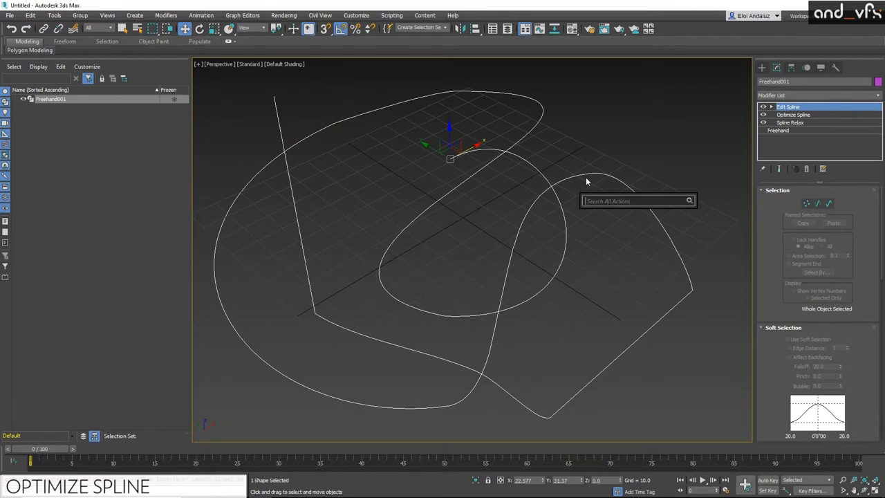
pyautogui.write('spline')
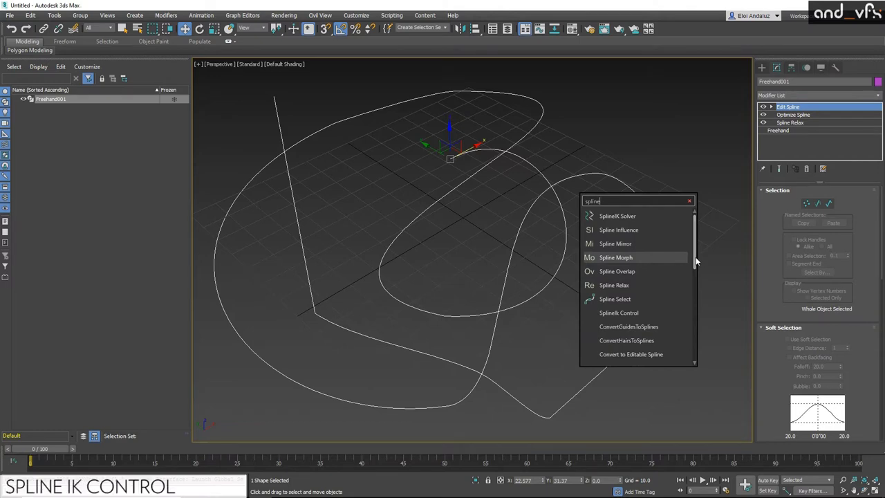
pyautogui.click(635, 317)
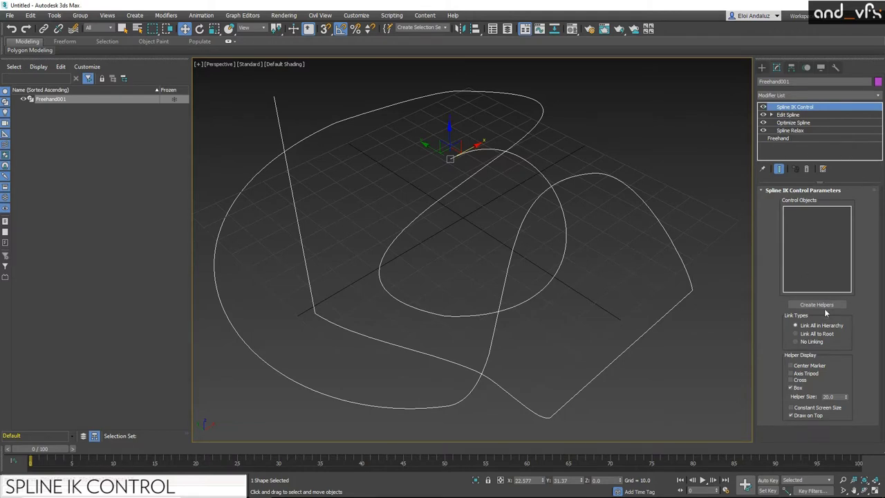
pyautogui.click(798, 341)
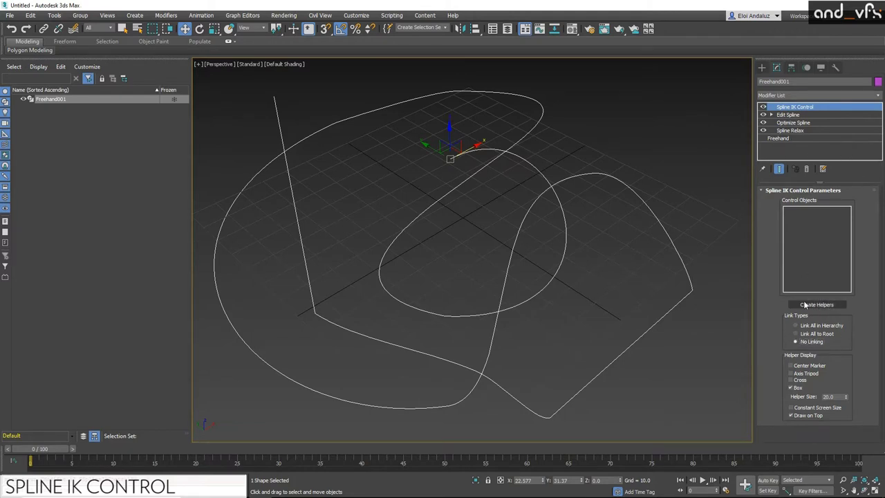
pyautogui.click(807, 305)
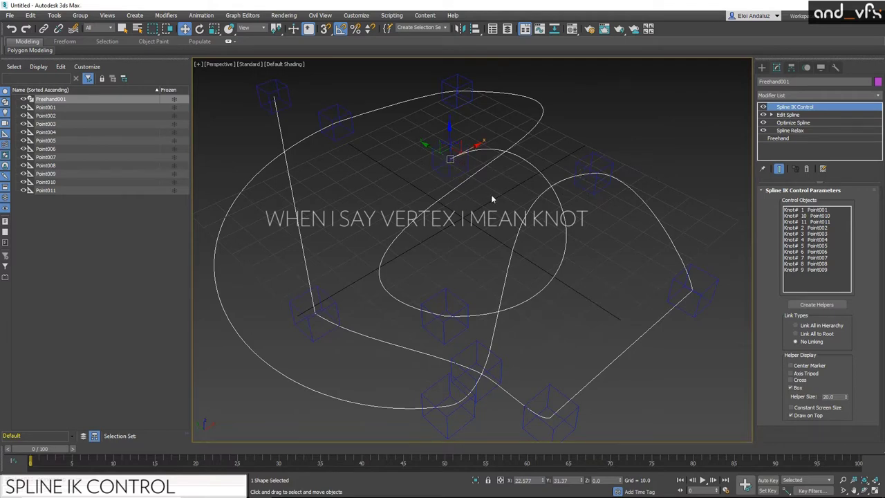
# Step: Move the helper of knot 6 at the peak of the right-hand arc to reshape the curve
pyautogui.click(593, 191)
pyautogui.click(595, 191)
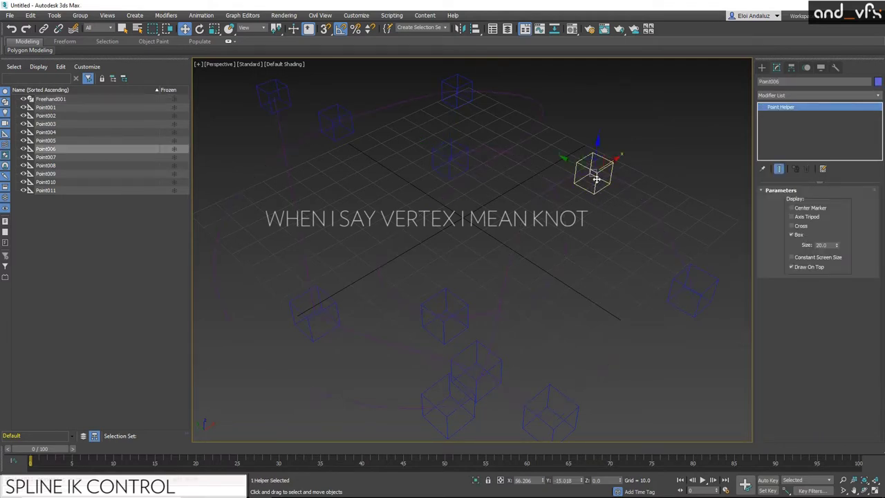
pyautogui.moveTo(599, 165)
pyautogui.mouseDown()
pyautogui.moveTo(600, 236)
pyautogui.moveTo(593, 227)
pyautogui.moveTo(614, 183)
pyautogui.moveTo(602, 181)
pyautogui.mouseUp()
pyautogui.moveTo(563, 154); pyautogui.dragTo(517, 194)
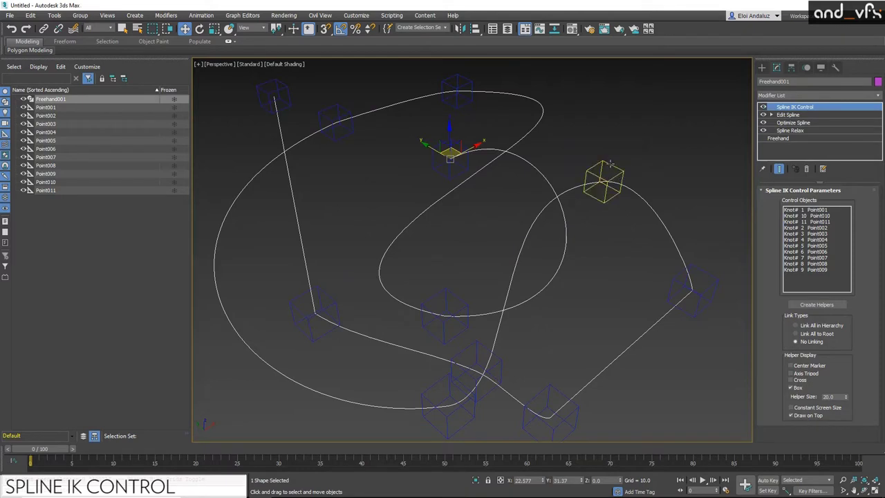
# Step: Animate the knot 6 helper with Auto Key, lowering it at frame 63, and scrub back to frame 51
pyautogui.click(607, 178)
pyautogui.click(768, 479)
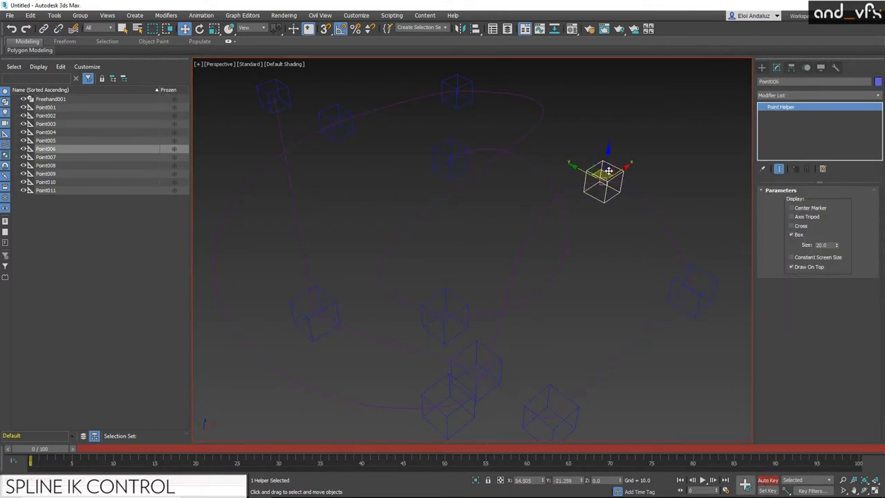
pyautogui.moveTo(598, 171); pyautogui.dragTo(596, 168)
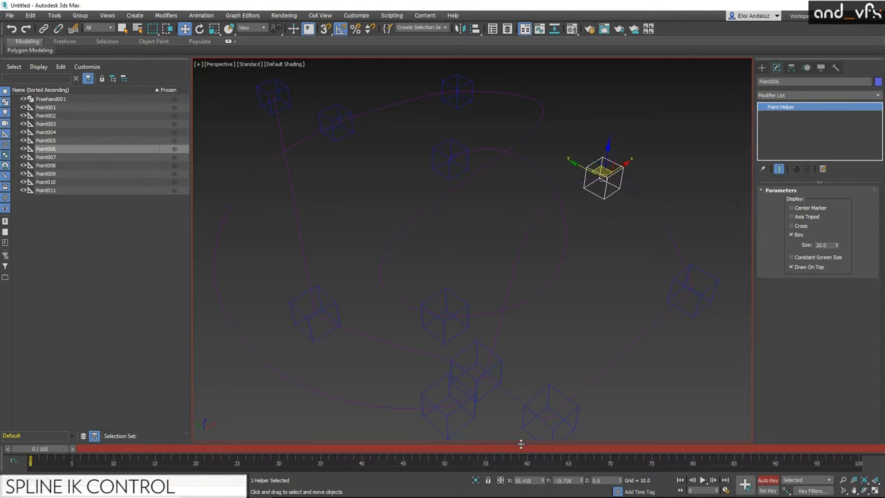
pyautogui.click(550, 446)
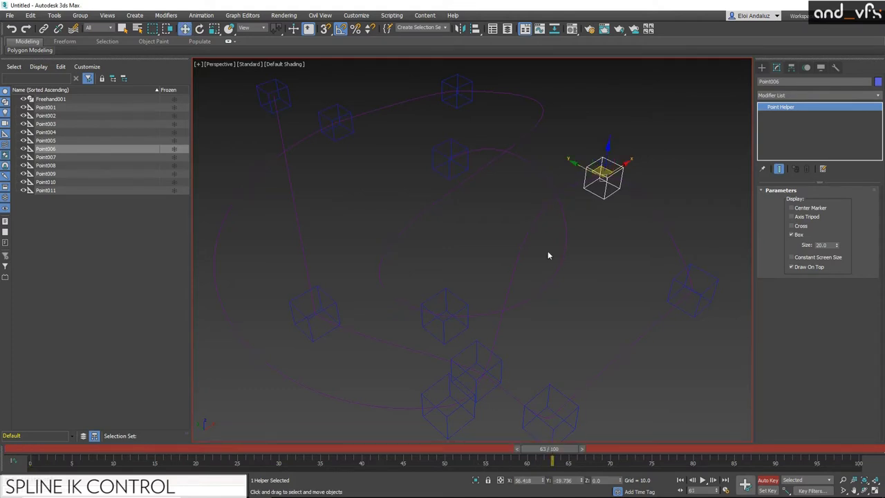
pyautogui.moveTo(596, 166); pyautogui.dragTo(587, 261)
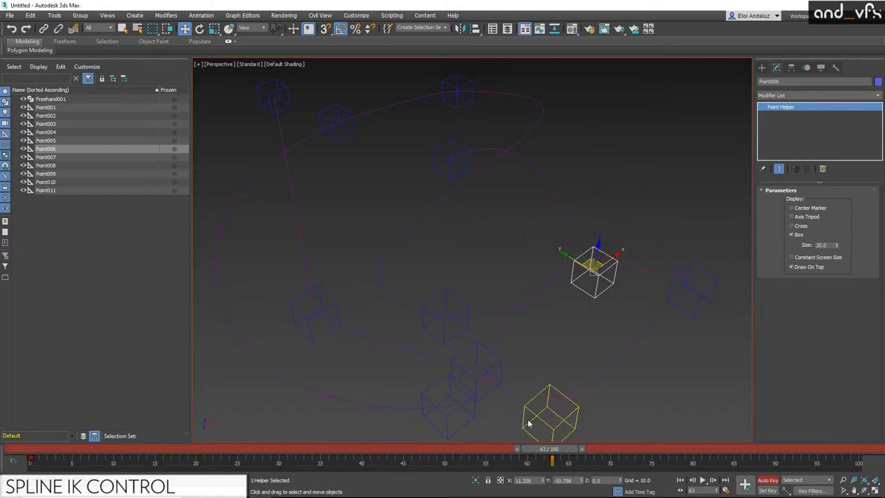
pyautogui.moveTo(569, 451); pyautogui.dragTo(452, 450)
pyautogui.click(513, 270)
# Step: Move the knot 2 helper toward the lower bend of the inner loop and rotate it -40 degrees about Z
pyautogui.press('w')
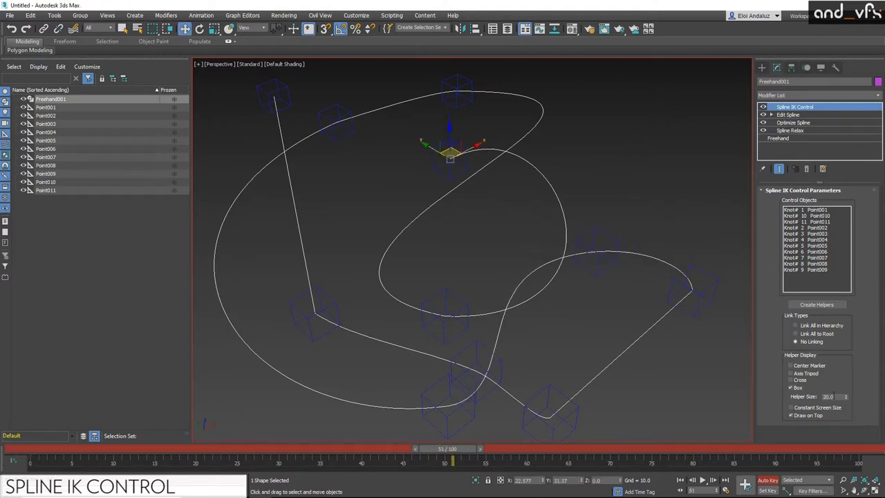
pyautogui.click(453, 302)
pyautogui.moveTo(450, 297); pyautogui.dragTo(400, 258)
pyautogui.moveTo(389, 241)
pyautogui.mouseDown(button='middle')
pyautogui.moveTo(397, 247)
pyautogui.moveTo(454, 194)
pyautogui.moveTo(502, 200)
pyautogui.mouseUp(button='middle')
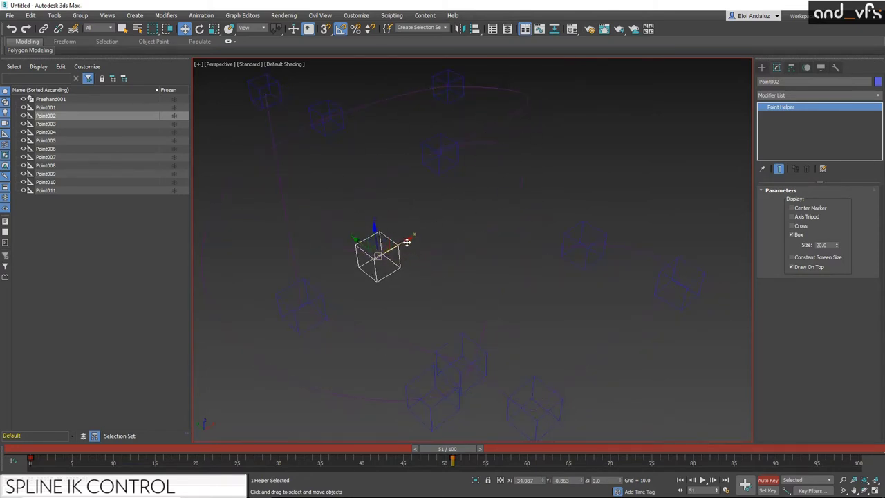
pyautogui.press('e')
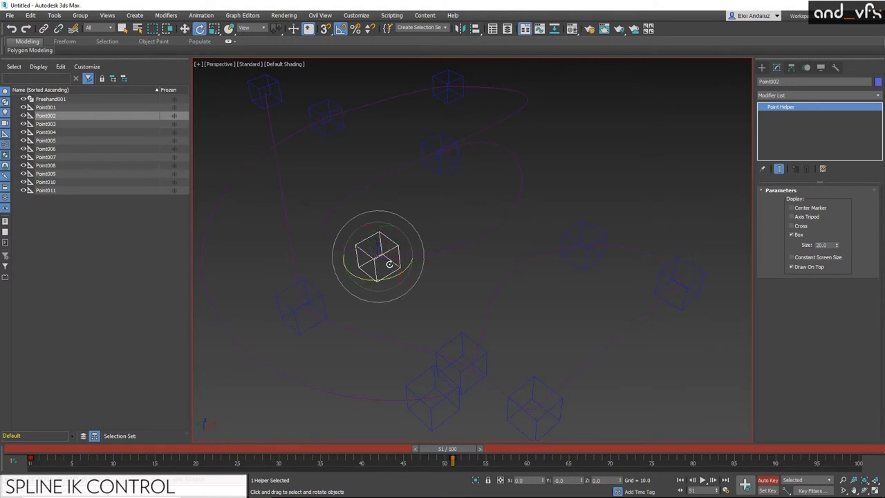
pyautogui.moveTo(416, 279); pyautogui.dragTo(396, 223)
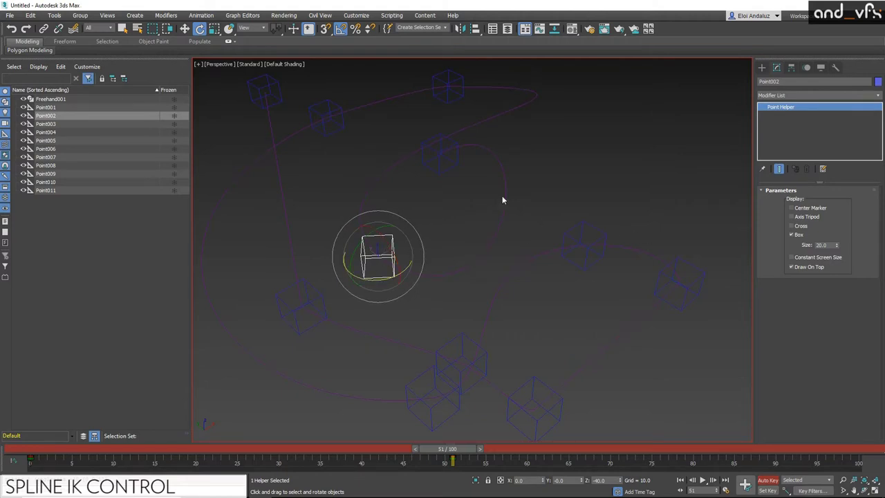
# Step: Turn off Auto Key and remove the Spline IK Control modifier from the freehand spline
pyautogui.click(768, 480)
pyautogui.click(477, 200)
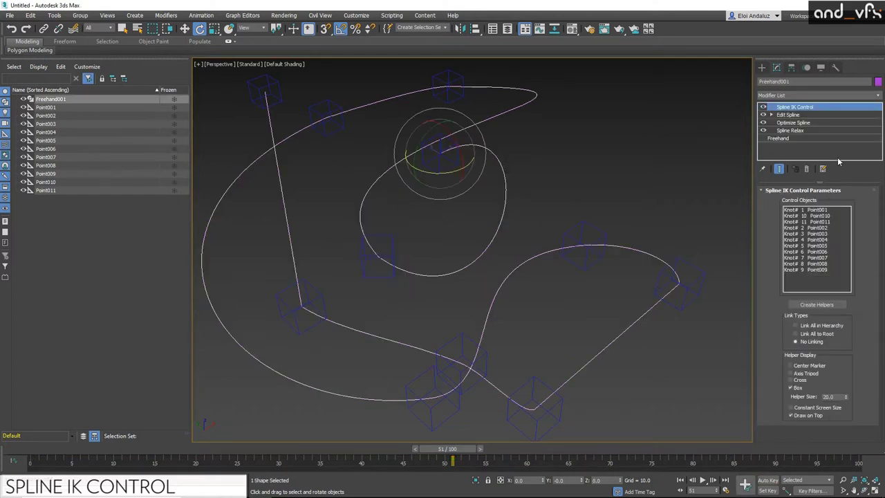
pyautogui.click(807, 171)
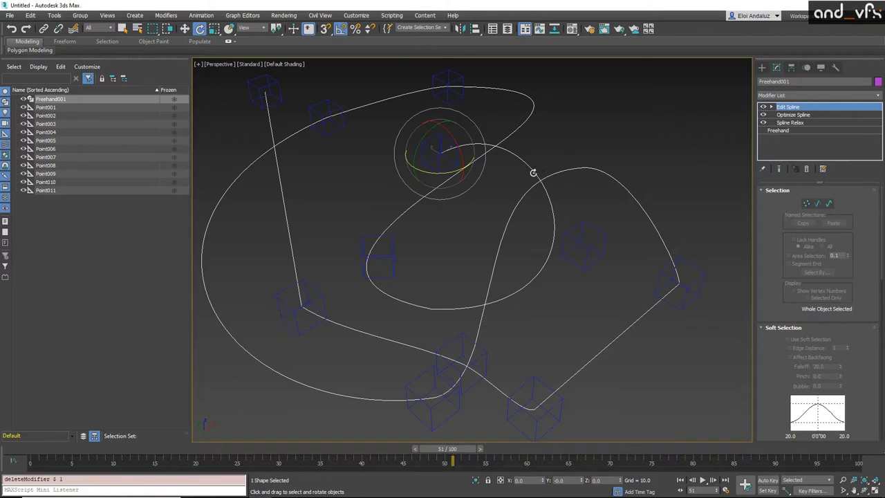
# Step: Delete all the point helpers and remove the Edit Spline modifier from the freehand spline
pyautogui.moveTo(705, 86); pyautogui.dragTo(320, 331)
pyautogui.keyDown('alt'); pyautogui.click(344, 336); pyautogui.keyUp('alt')
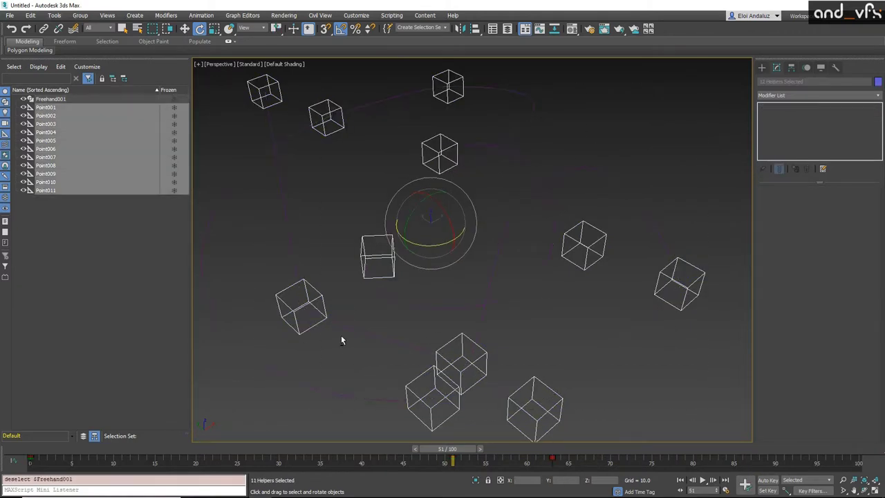
pyautogui.press('Delete')
pyautogui.click(314, 268)
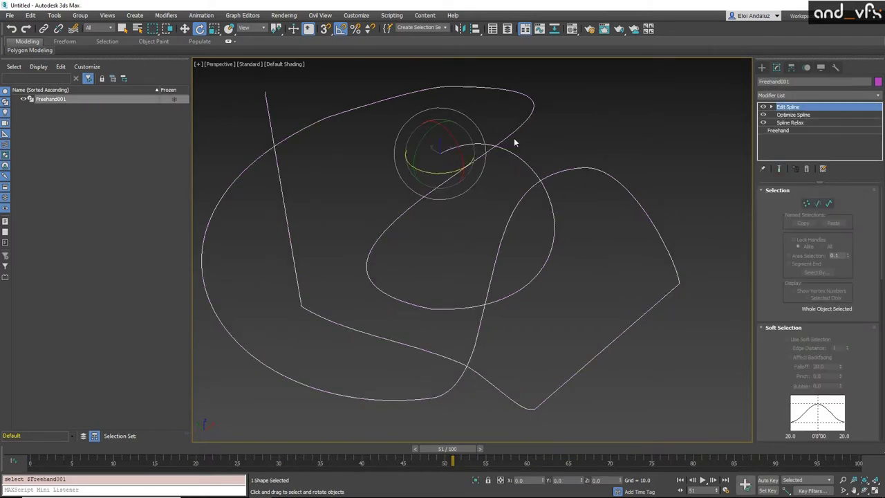
pyautogui.click(806, 168)
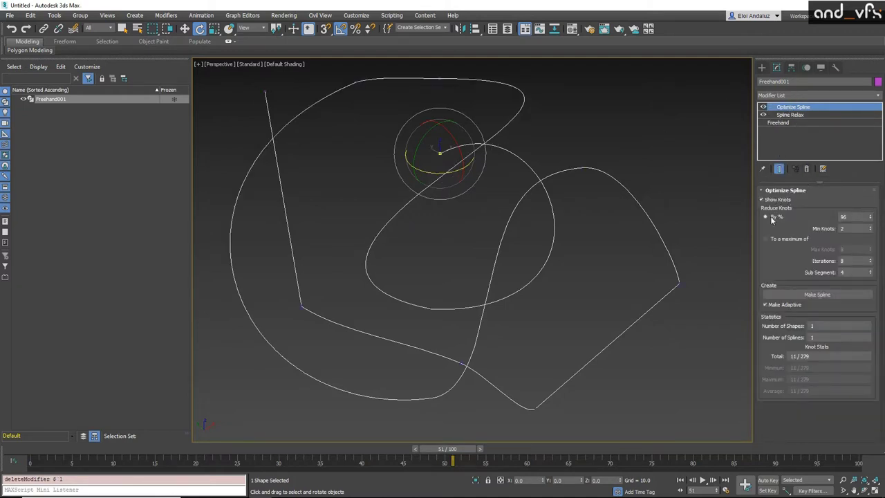
# Step: Add a fresh Edit Spline modifier above Optimize Spline and look through its geometry parameters
pyautogui.moveTo(557, 210)
pyautogui.keyDown('alt'); pyautogui.mouseDown(button='middle')
pyautogui.moveTo(523, 211)
pyautogui.moveTo(560, 192)
pyautogui.moveTo(526, 215)
pyautogui.mouseUp(button='middle'); pyautogui.keyUp('alt')
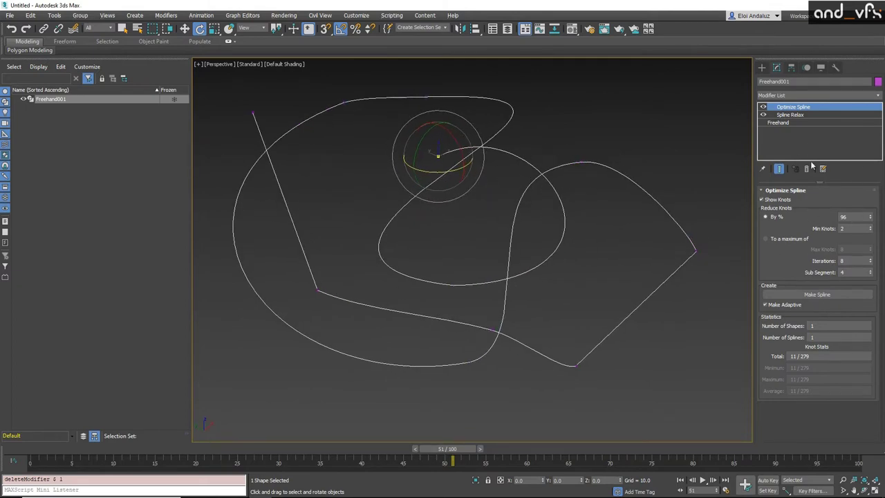
pyautogui.click(878, 96)
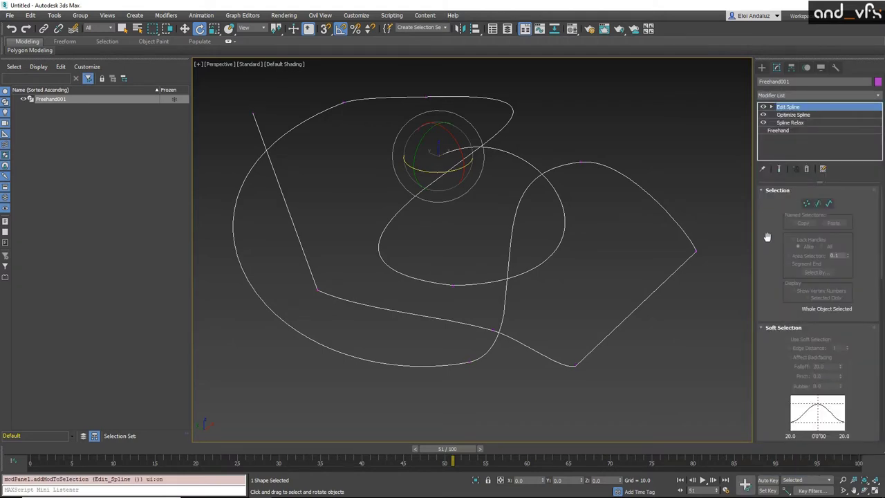
pyautogui.moveTo(769, 319); pyautogui.dragTo(777, 63)
pyautogui.scroll(-6, 784, 199)
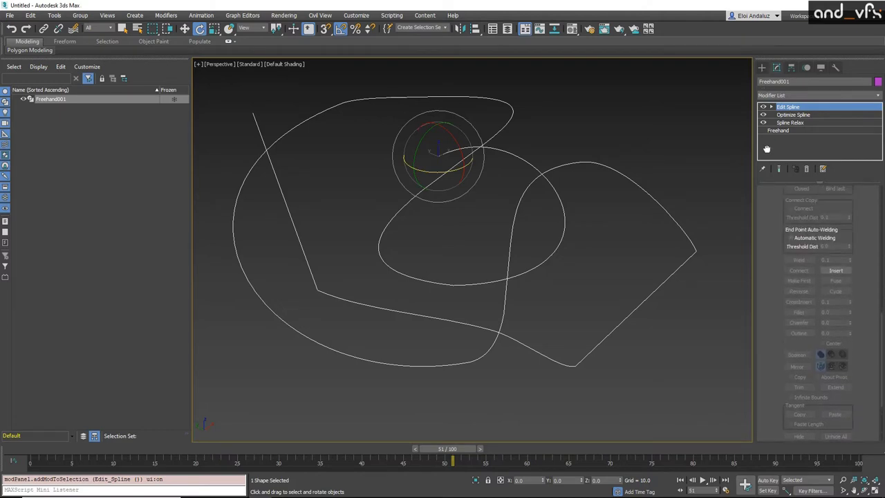
# Step: Remove the Edit Spline modifier from the freehand spline's modifier stack
pyautogui.moveTo(767, 149); pyautogui.dragTo(776, 243)
pyautogui.scroll(10, 777, 243)
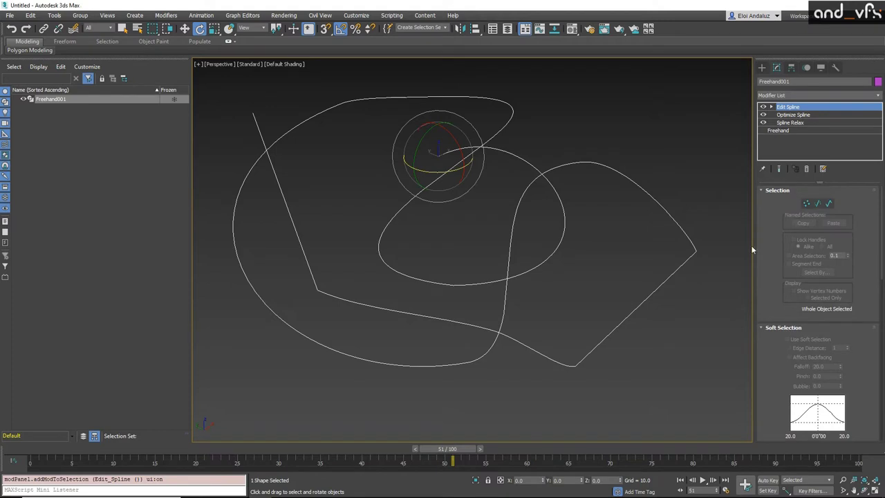
pyautogui.click(807, 170)
# Step: Search all actions for "spline" and add a Renderable Spline modifier to the freehand spline
pyautogui.press('x')
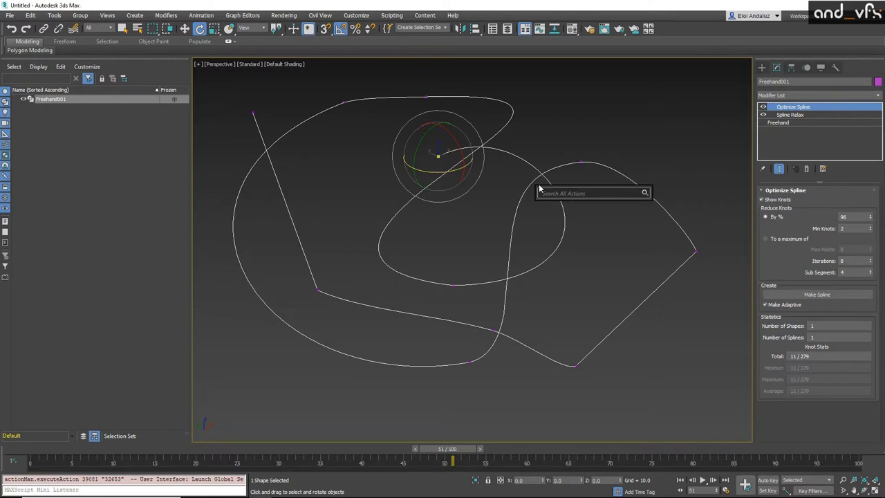
pyautogui.write('Sokube')
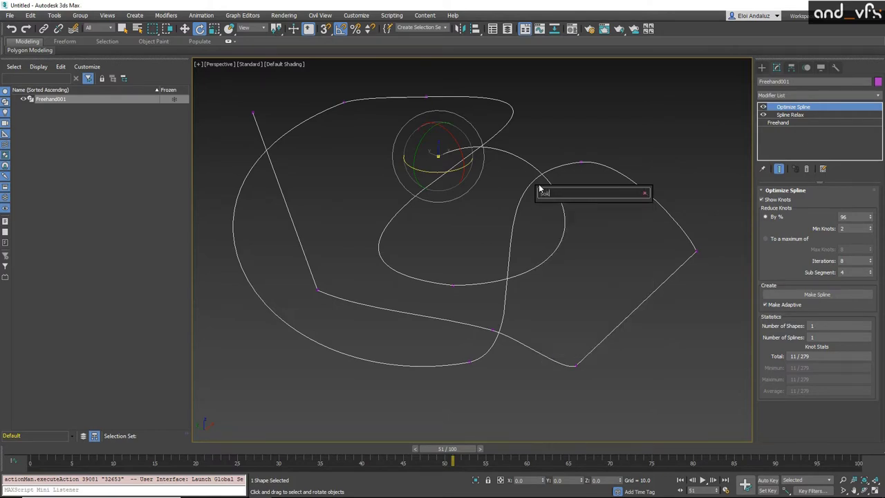
pyautogui.press('BackSpace')
pyautogui.press('BackSpace')
pyautogui.press('BackSpace')
pyautogui.press('BackSpace')
pyautogui.press('BackSpace')
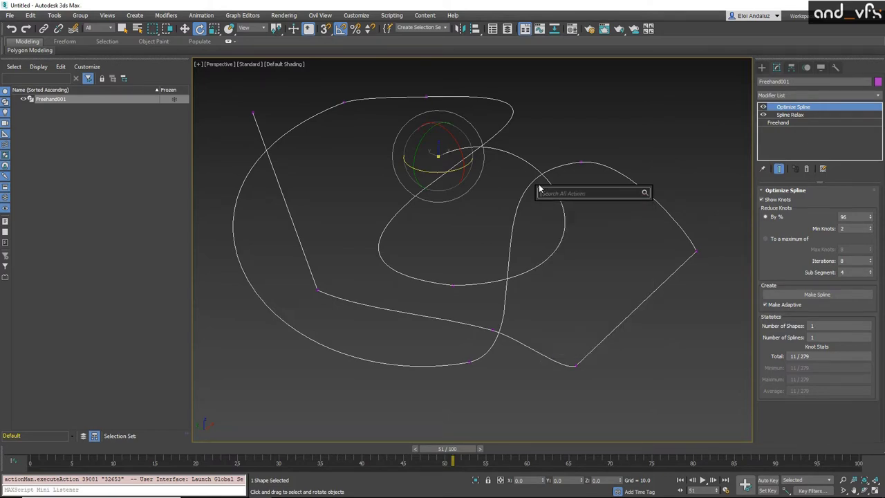
pyautogui.write('spline')
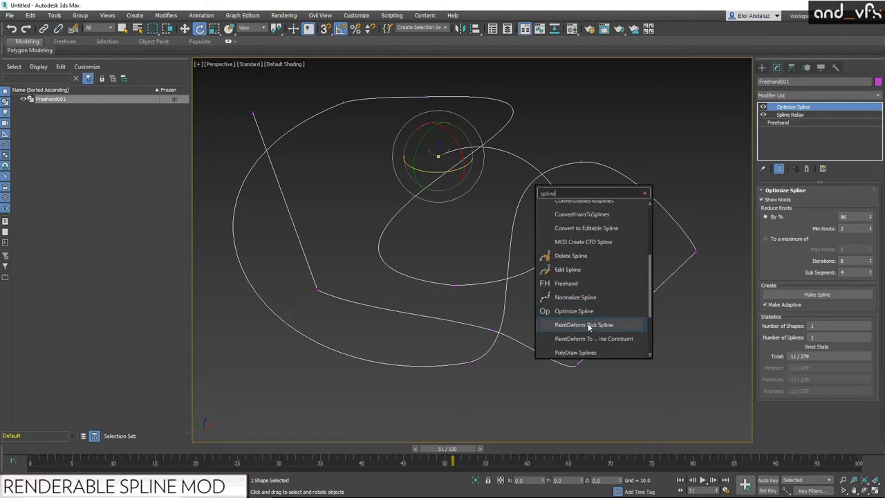
pyautogui.moveTo(649, 282); pyautogui.dragTo(650, 302)
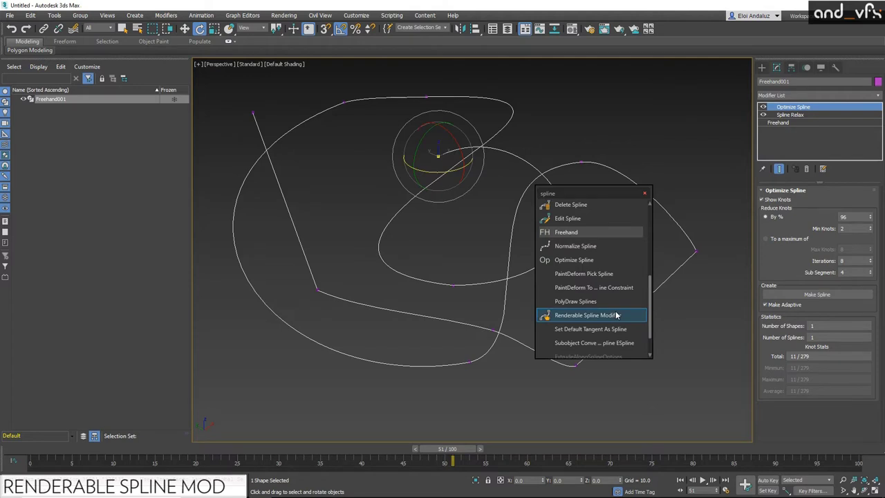
pyautogui.click(617, 316)
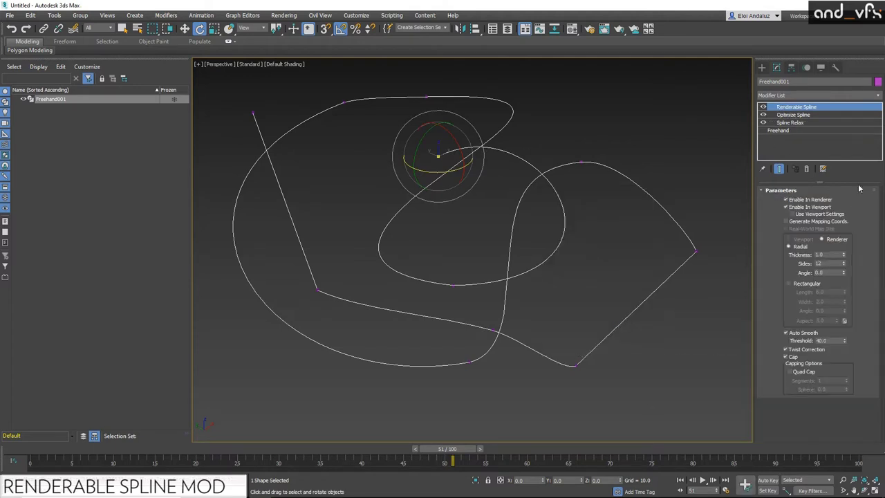
# Step: Enable the renderable spline in the viewport and look at the resulting tube up close
pyautogui.click(787, 207)
pyautogui.keyDown('alt'); pyautogui.moveTo(523, 207); pyautogui.dragTo(588, 246, button='middle'); pyautogui.keyUp('alt')
pyautogui.click(589, 249)
pyautogui.scroll(6, 588, 245)
pyautogui.click(551, 240)
pyautogui.keyDown('alt'); pyautogui.moveTo(598, 249); pyautogui.dragTo(584, 241, button='middle'); pyautogui.keyUp('alt')
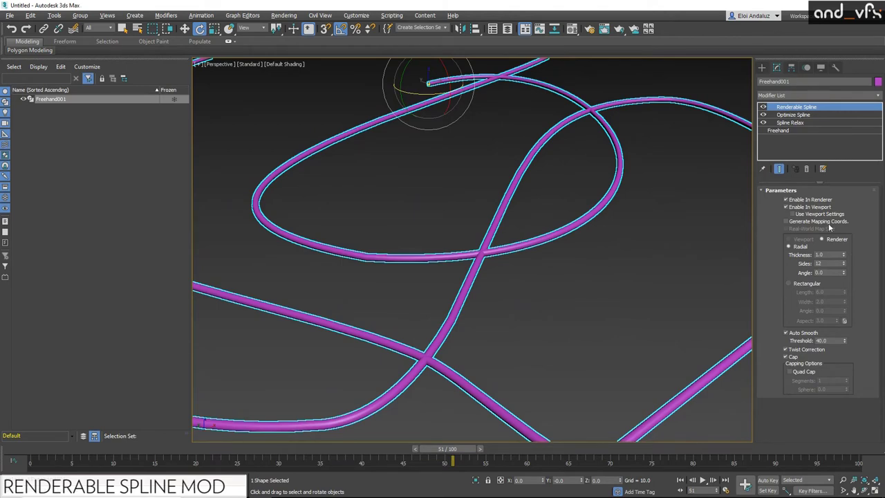
# Step: Set the tube's radial thickness to 3.0 and check its mesh briefly in wireframe display
pyautogui.moveTo(844, 253); pyautogui.dragTo(828, 244)
pyautogui.keyDown('alt'); pyautogui.moveTo(664, 235); pyautogui.dragTo(642, 233, button='middle'); pyautogui.keyUp('alt')
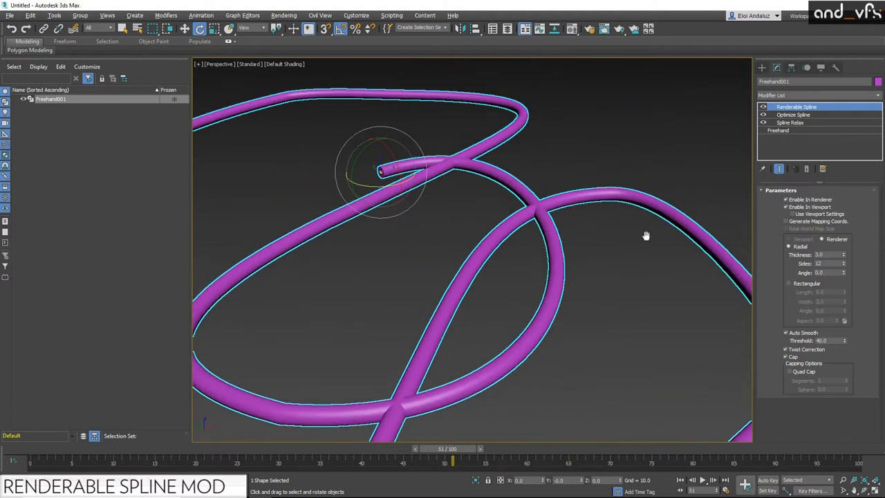
pyautogui.moveTo(576, 216); pyautogui.dragTo(573, 126, button='middle')
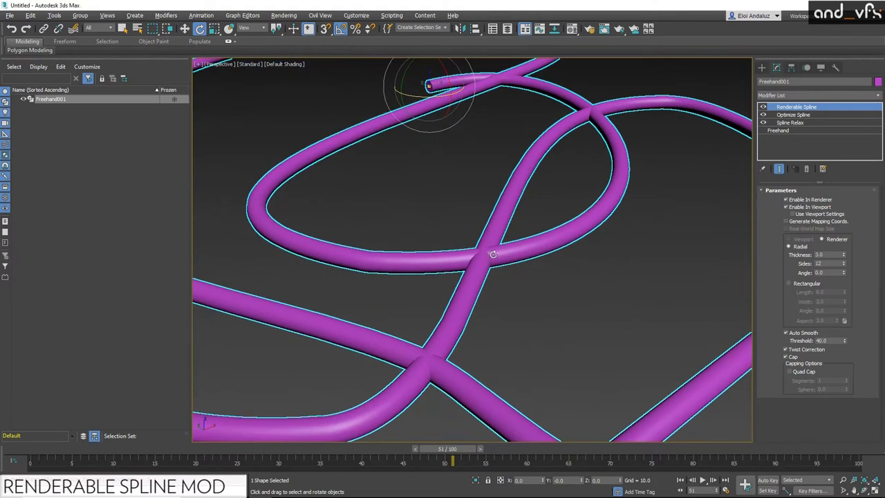
pyautogui.keyDown('alt'); pyautogui.moveTo(567, 117); pyautogui.dragTo(614, 187, button='middle'); pyautogui.keyUp('alt')
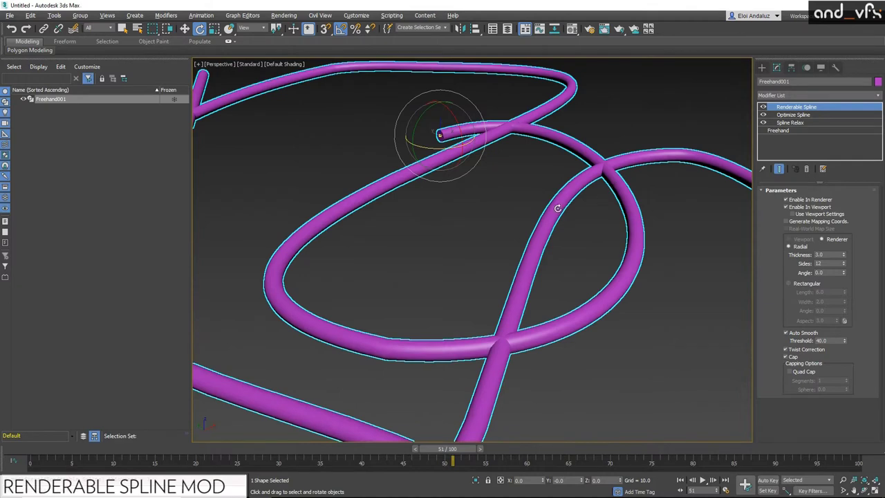
pyautogui.keyDown('alt'); pyautogui.moveTo(557, 208); pyautogui.dragTo(560, 208, button='middle'); pyautogui.keyUp('alt')
pyautogui.press('F3')
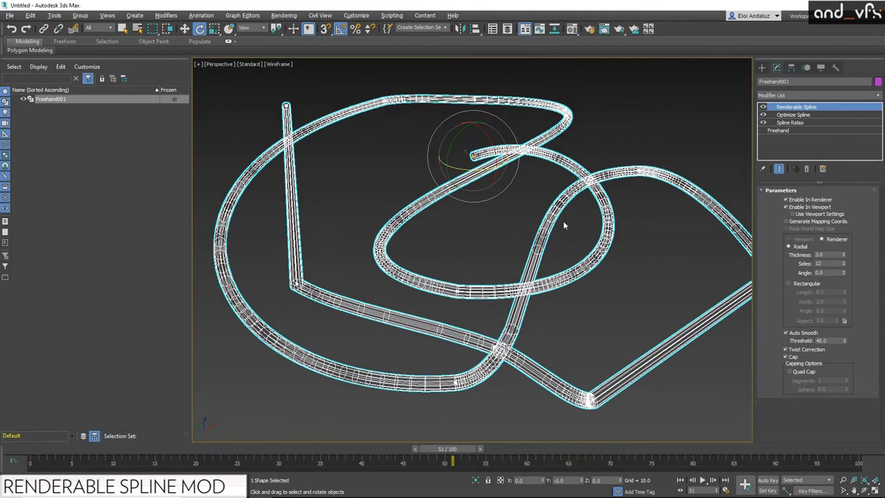
pyautogui.press('F3')
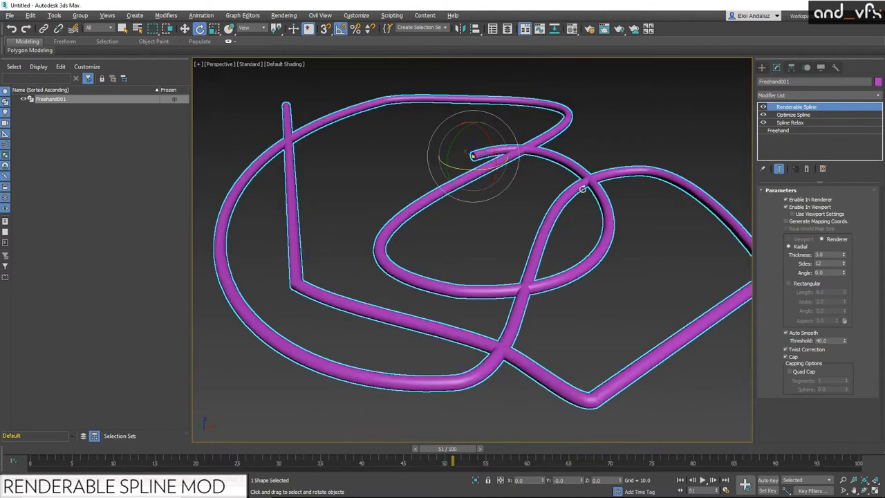
# Step: Insert a Normalize Spline modifier between Optimize Spline and Renderable Spline
pyautogui.click(793, 115)
pyautogui.click(879, 96)
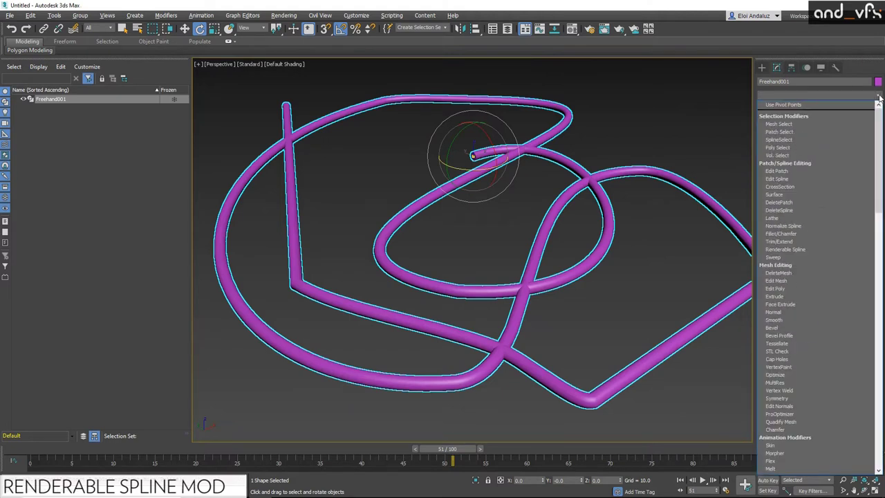
pyautogui.press('n')
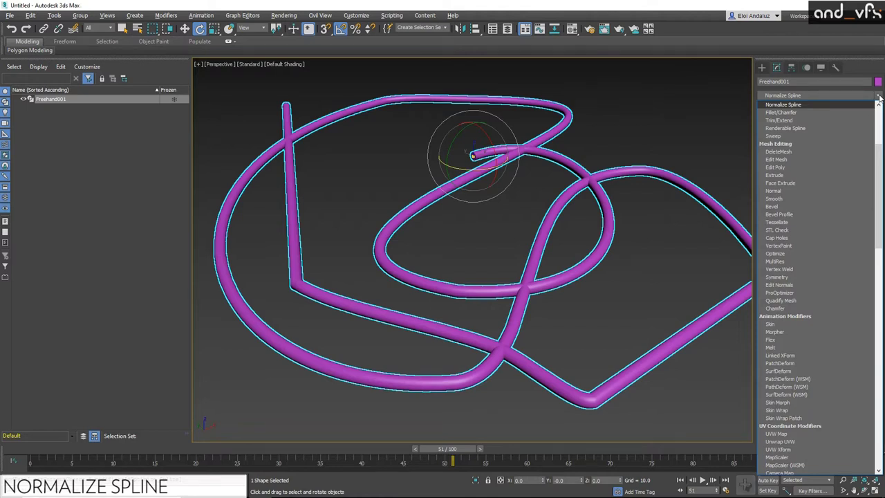
pyautogui.press('Return')
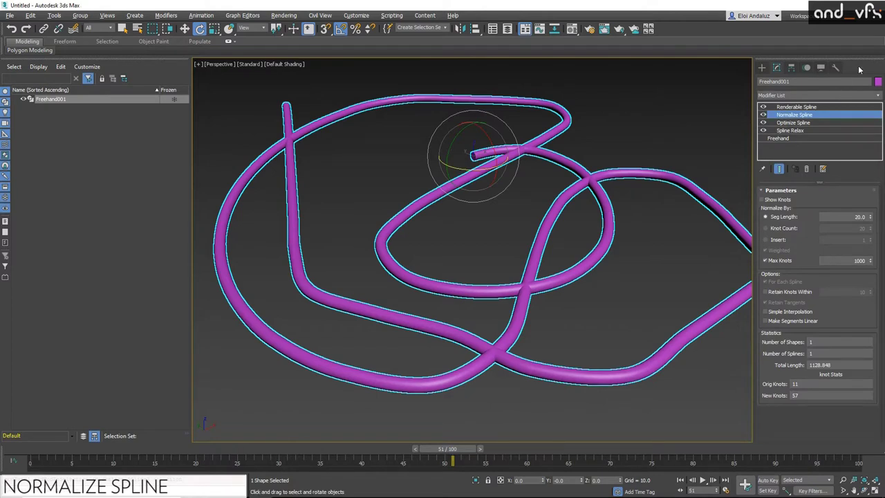
# Step: Hide the Renderable Spline result, show the normalized knots and lower the segment length to about 4.244
pyautogui.click(764, 107)
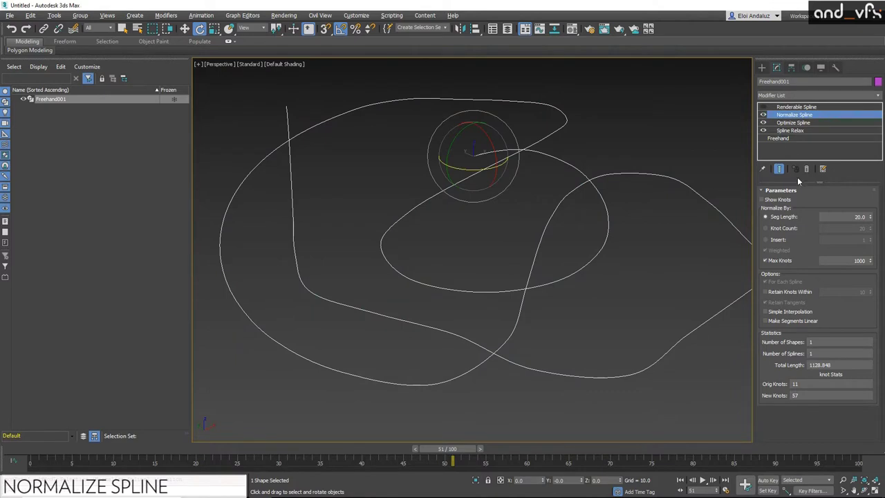
pyautogui.click(763, 202)
pyautogui.moveTo(873, 220); pyautogui.dragTo(816, 339)
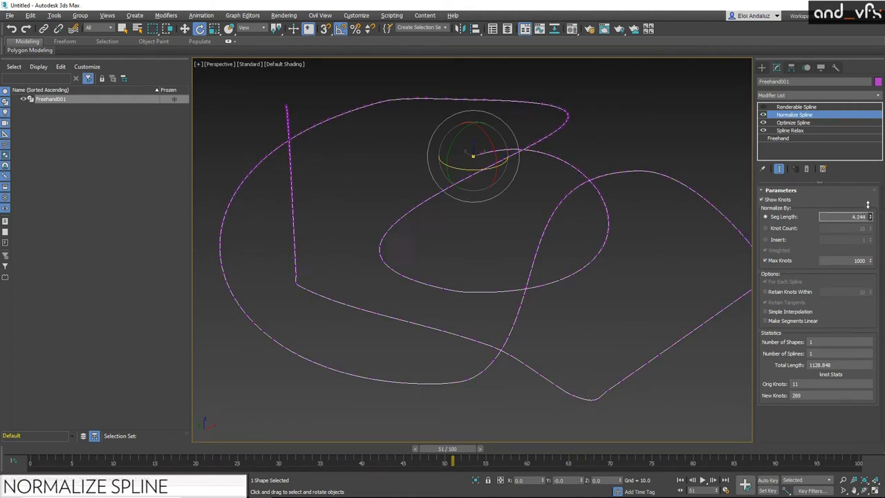
# Step: Try segment lengths such as 3.504 and 11.695 and turn on Retain Knots Within with a tolerance of 10
pyautogui.moveTo(871, 219); pyautogui.dragTo(876, 253)
pyautogui.moveTo(877, 254); pyautogui.dragTo(857, 205)
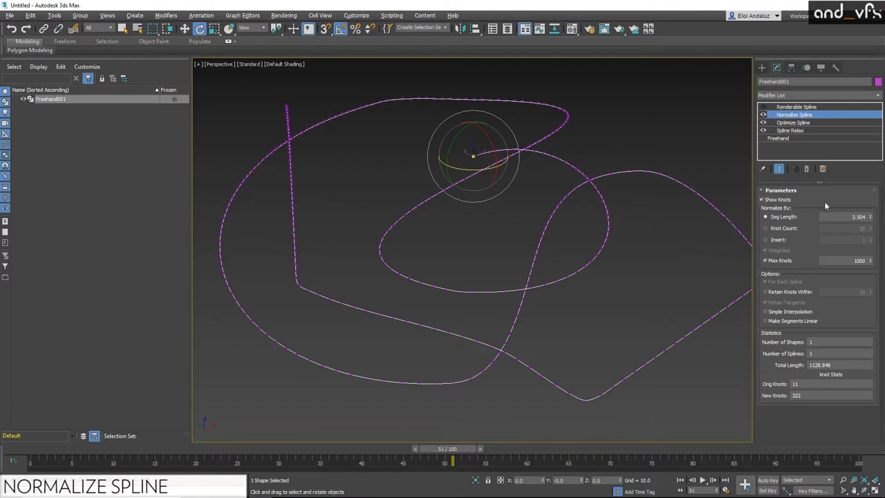
pyautogui.moveTo(871, 216); pyautogui.dragTo(870, 127)
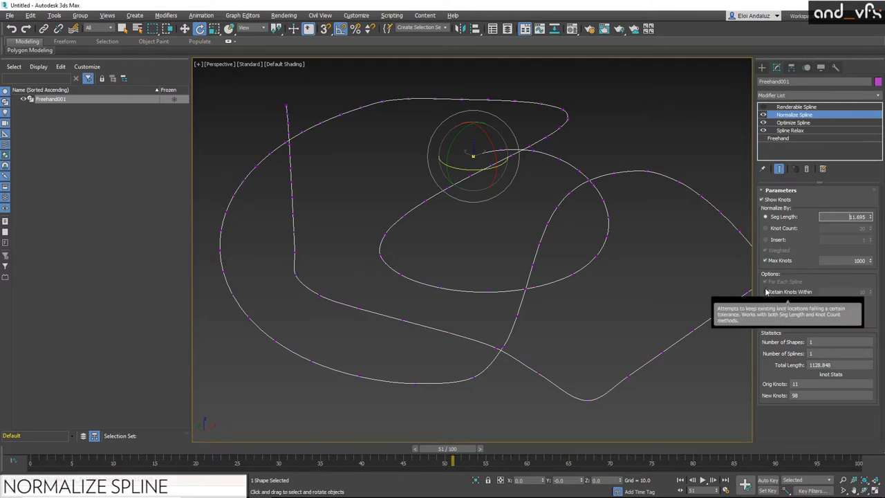
pyautogui.click(765, 291)
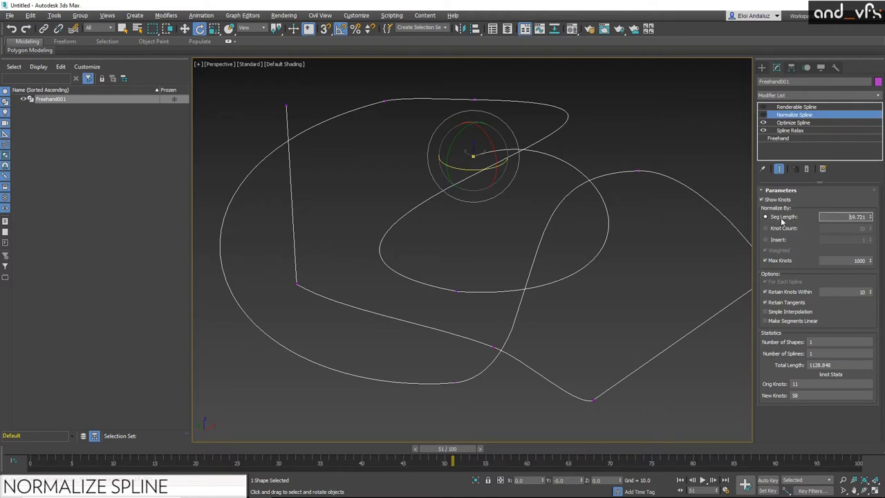
# Step: Switch the normalizing method to Insert with a value of 20 and turn the Renderable Spline modifier back on
pyautogui.click(780, 240)
pyautogui.moveTo(871, 239); pyautogui.dragTo(870, 240)
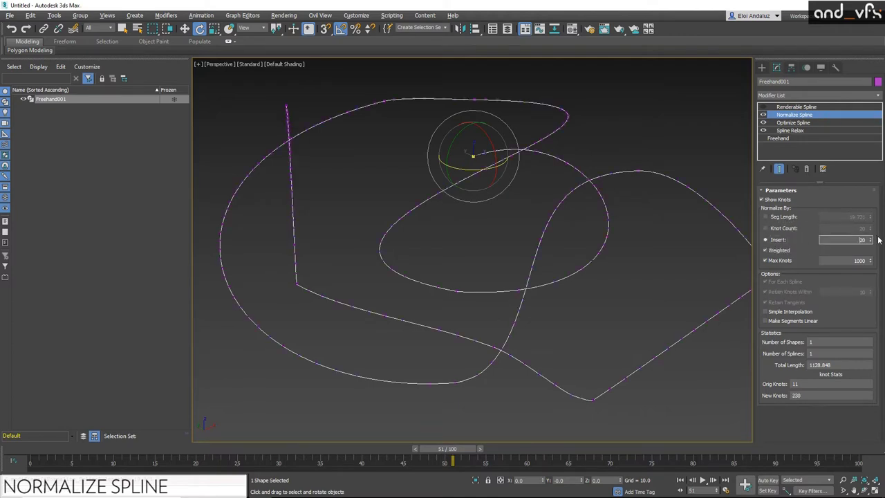
pyautogui.moveTo(869, 242); pyautogui.dragTo(873, 247)
pyautogui.moveTo(872, 241); pyautogui.dragTo(873, 240)
pyautogui.moveTo(871, 241); pyautogui.dragTo(872, 240)
pyautogui.click(763, 107)
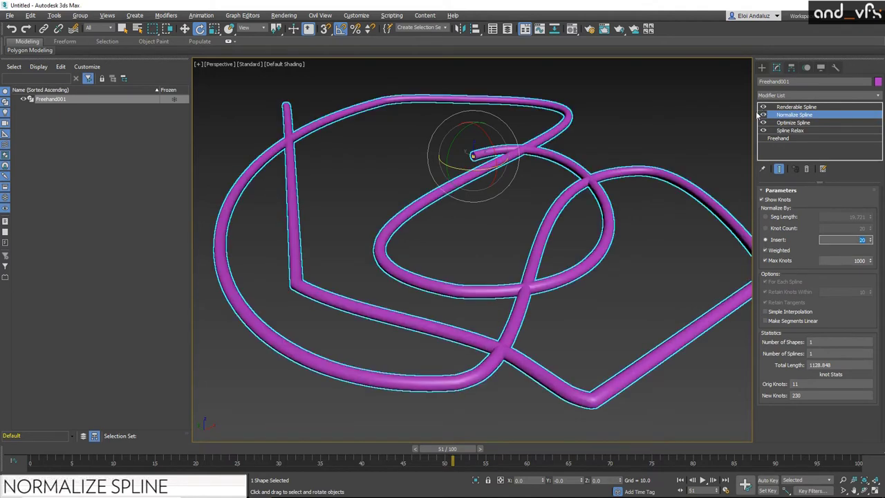
# Step: Add a Spline Overlap modifier above Normalize Spline and set its thickness to about 3.103
pyautogui.write('x')
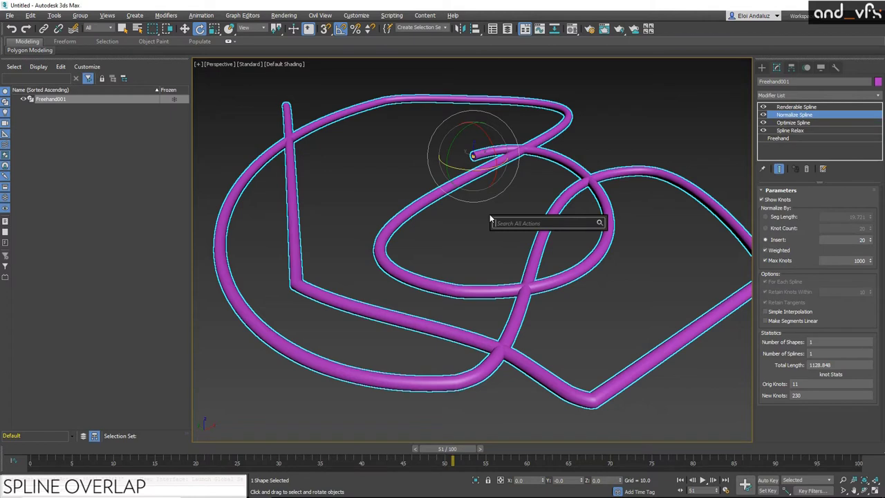
pyautogui.write('spline')
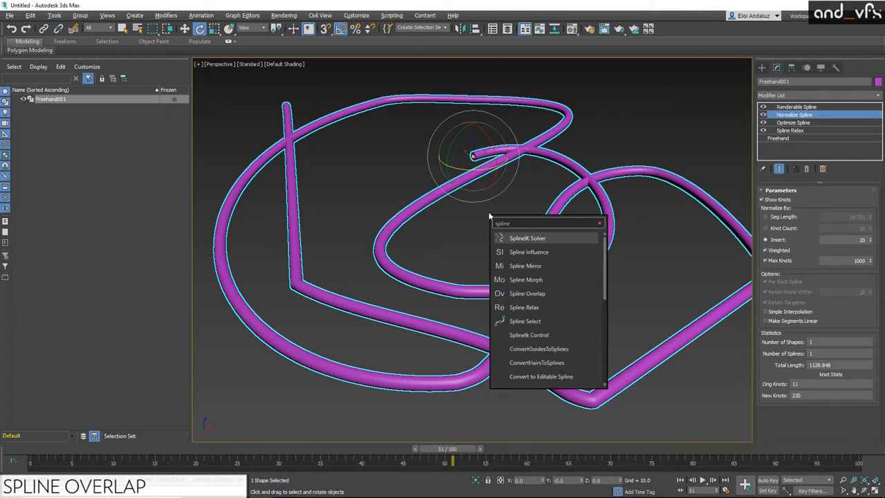
pyautogui.click(553, 293)
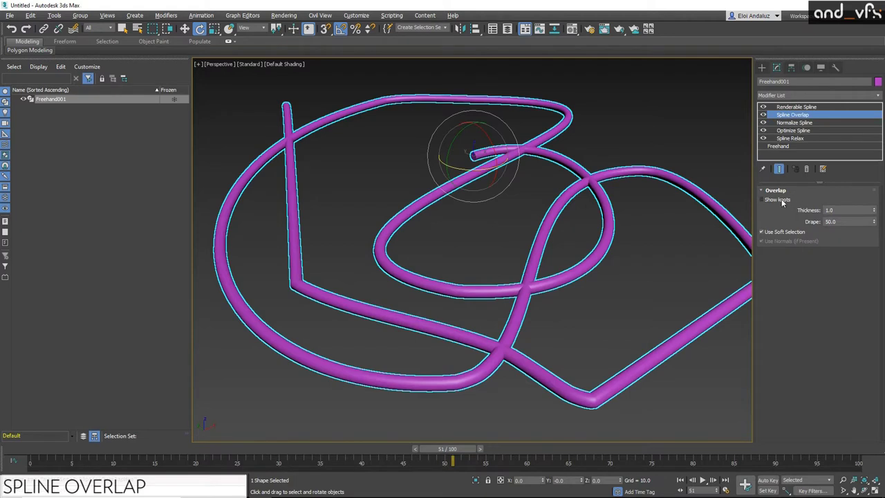
pyautogui.moveTo(874, 212); pyautogui.dragTo(851, 126)
pyautogui.keyDown('alt'); pyautogui.moveTo(395, 194); pyautogui.dragTo(433, 178, button='middle'); pyautogui.keyUp('alt')
pyautogui.keyDown('alt'); pyautogui.moveTo(495, 184); pyautogui.dragTo(671, 220, button='middle'); pyautogui.keyUp('alt')
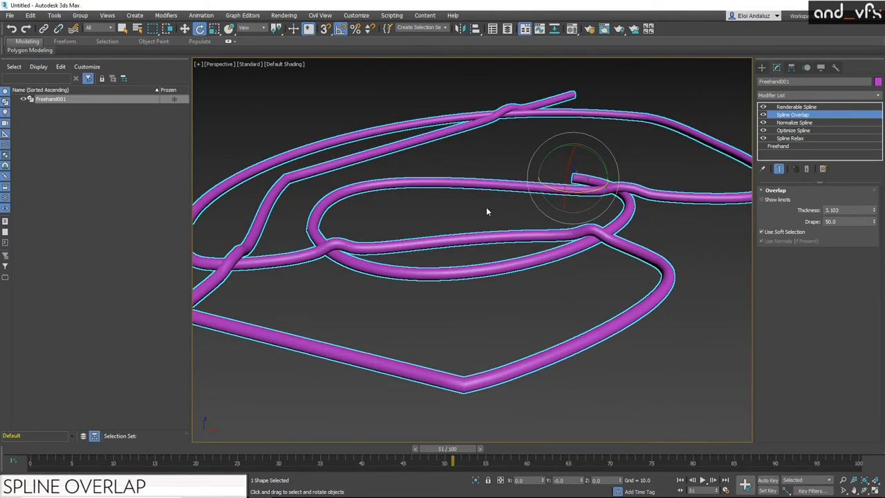
# Step: Deselect and reselect the freehand spline to examine how the tube passes over itself at the crossings
pyautogui.click(486, 206)
pyautogui.moveTo(486, 206)
pyautogui.keyDown('alt'); pyautogui.mouseDown(button='middle')
pyautogui.moveTo(433, 230)
pyautogui.moveTo(484, 230)
pyautogui.moveTo(461, 223)
pyautogui.moveTo(406, 232)
pyautogui.moveTo(495, 201)
pyautogui.mouseUp(button='middle'); pyautogui.keyUp('alt')
pyautogui.click(529, 249)
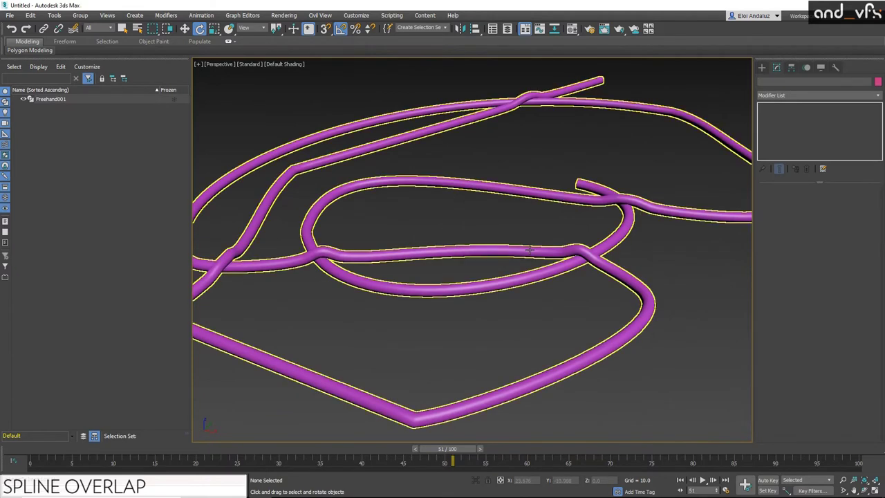
pyautogui.click(529, 250)
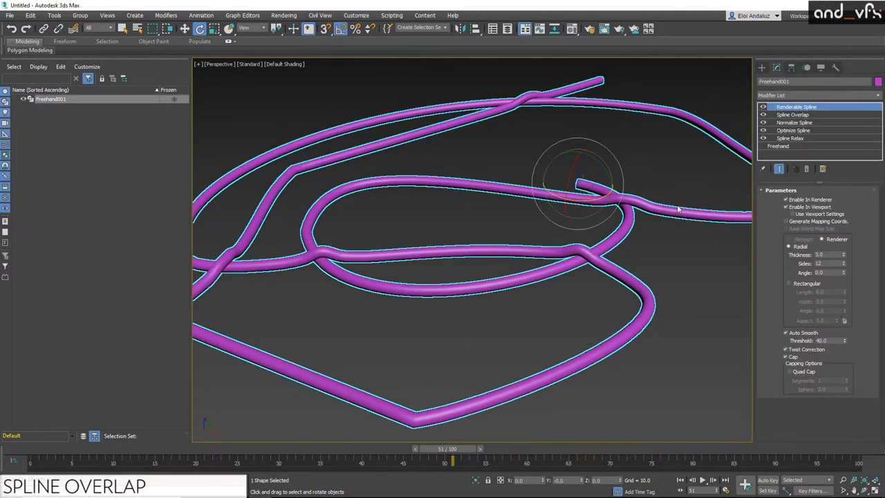
pyautogui.keyDown('alt'); pyautogui.moveTo(302, 245); pyautogui.dragTo(359, 281, button='middle'); pyautogui.keyUp('alt')
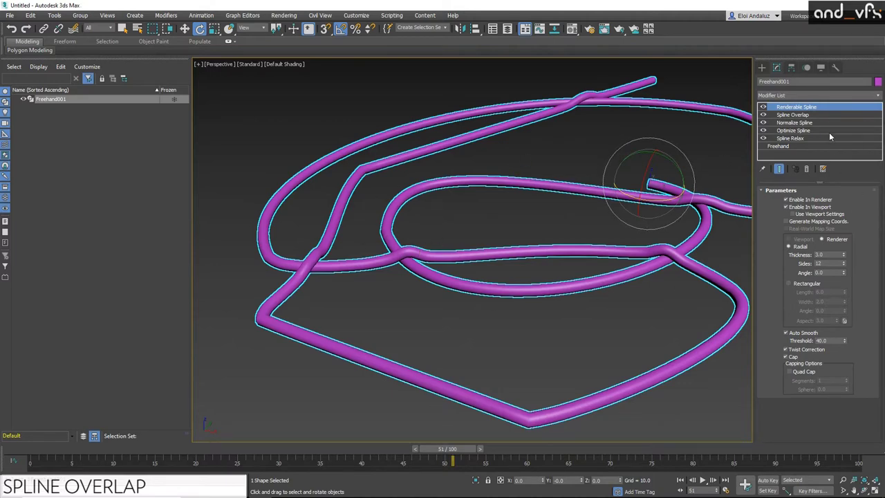
# Step: Turn on Quad Cap in the Renderable Spline capping options and display edged faces to compare the tube's end
pyautogui.keyDown('alt'); pyautogui.moveTo(539, 221); pyautogui.dragTo(595, 178, button='middle'); pyautogui.keyUp('alt')
pyautogui.scroll(10, 546, 192)
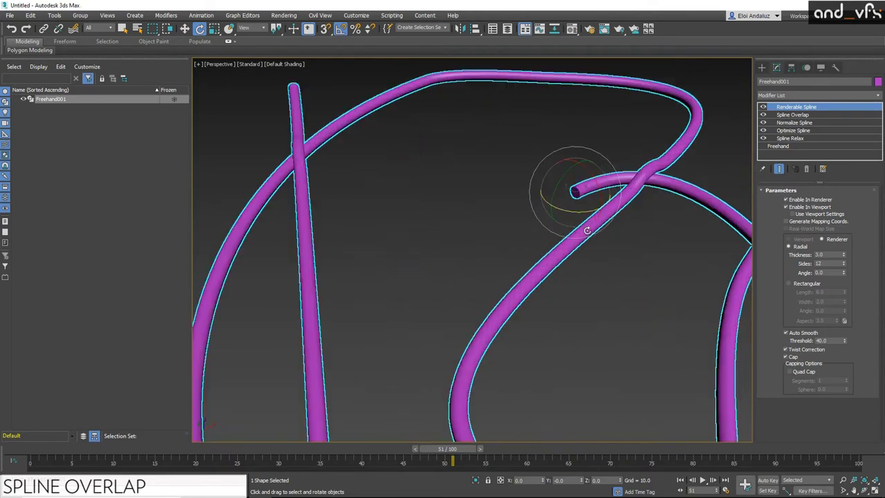
pyautogui.moveTo(564, 140); pyautogui.dragTo(568, 167, button='middle')
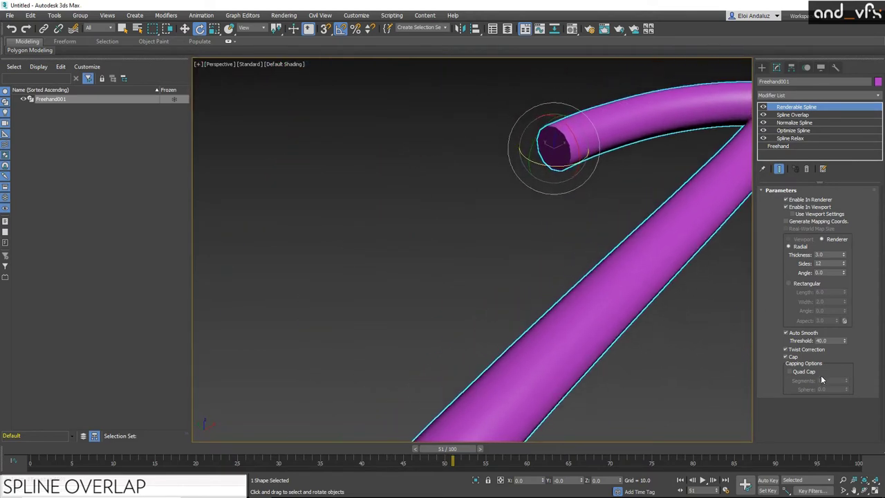
pyautogui.click(792, 373)
pyautogui.scroll(-1, 514, 224)
pyautogui.press('F4')
pyautogui.click(793, 374)
pyautogui.click(793, 374)
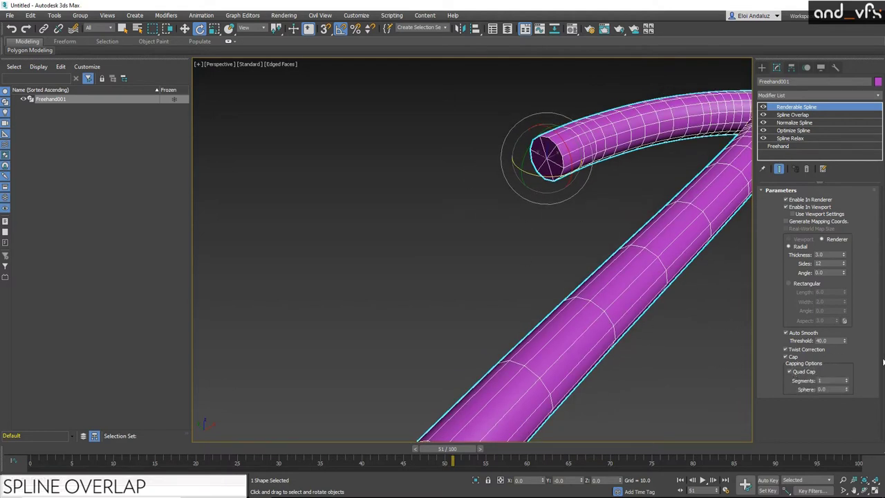
# Step: Set the quad cap to 3 segments with a sphere value of 1.0 and view the rounded tube end
pyautogui.click(847, 379)
pyautogui.click(846, 379)
pyautogui.moveTo(839, 390); pyautogui.dragTo(769, 392)
pyautogui.write('1')
pyautogui.press('Return')
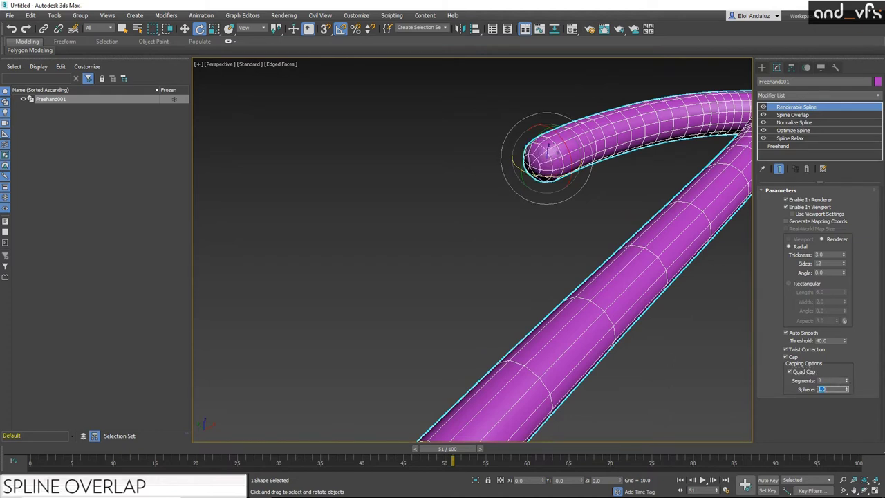
pyautogui.keyDown('alt'); pyautogui.moveTo(663, 355); pyautogui.dragTo(453, 203, button='middle'); pyautogui.keyUp('alt')
pyautogui.scroll(-5, 521, 275)
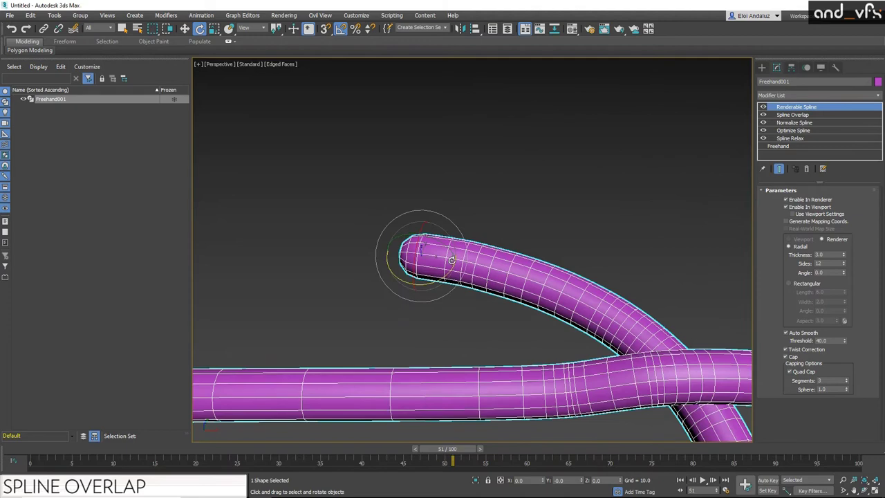
# Step: Examine the rounded quad caps at both ends of the tube up close
pyautogui.scroll(2, 522, 275)
pyautogui.scroll(-3, 454, 298)
pyautogui.moveTo(492, 222); pyautogui.dragTo(334, 237, button='middle')
pyautogui.scroll(4, 499, 228)
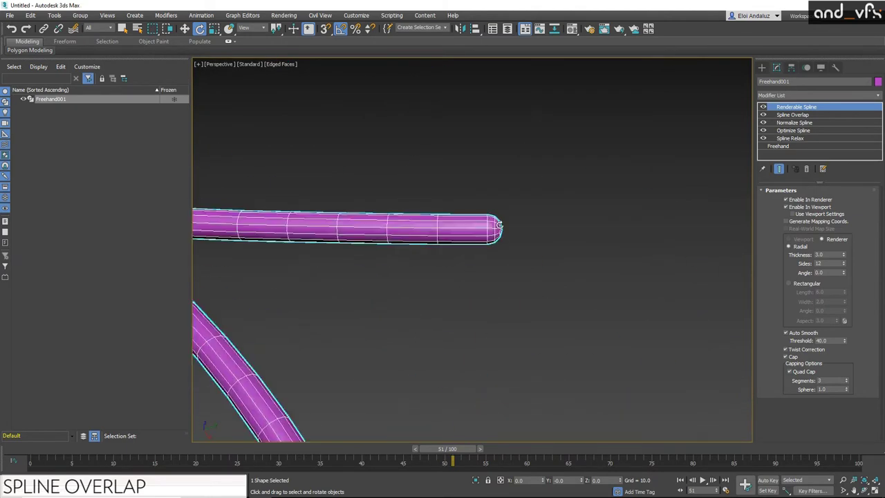
pyautogui.scroll(-10, 505, 237)
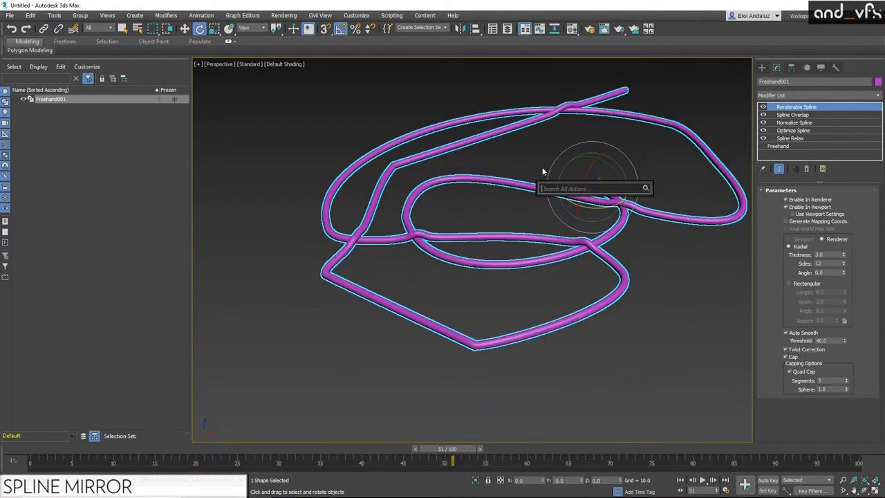
# Step: Add a Spline Mirror modifier to the freehand spline and shift its mirror plane along the X axis
pyautogui.write('spline')
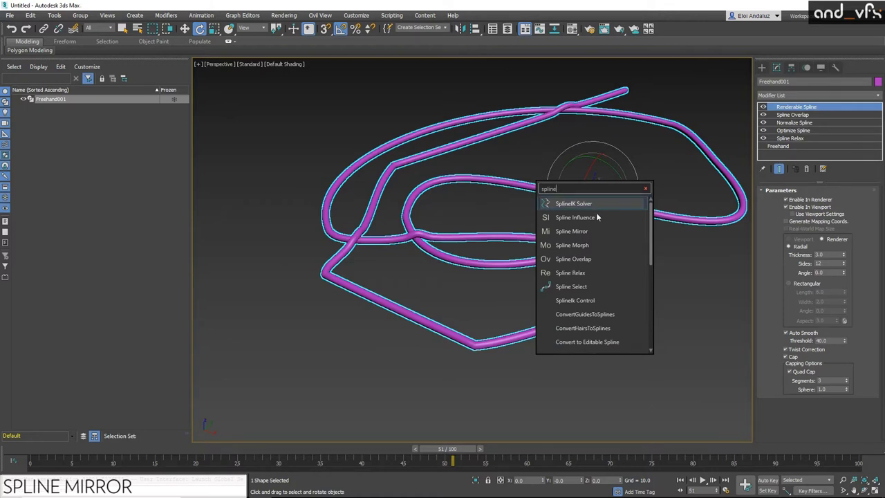
pyautogui.click(568, 232)
pyautogui.press('1')
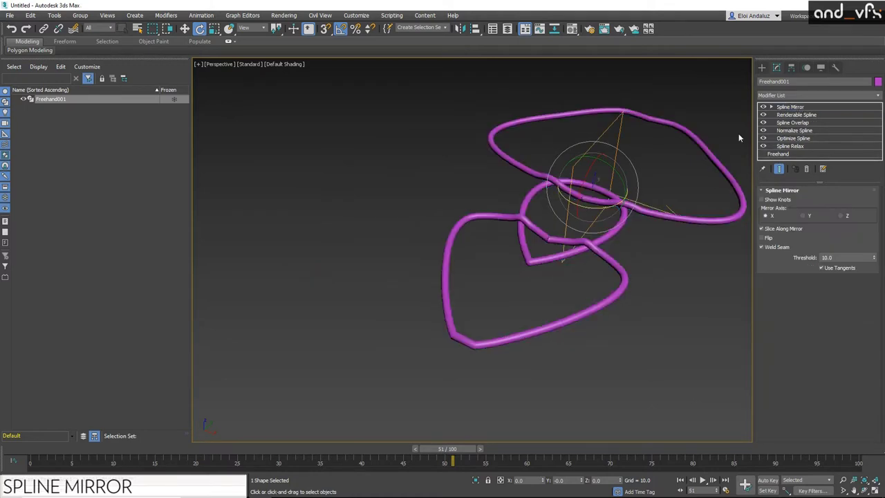
pyautogui.press('w')
pyautogui.moveTo(596, 202); pyautogui.dragTo(578, 197)
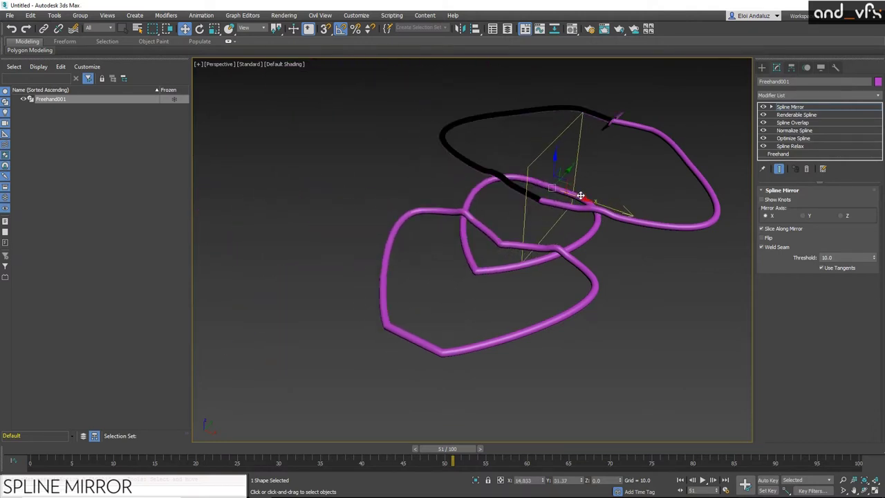
# Step: Reorder Spline Mirror below Renderable Spline and slide its Mirror gizmo along the X axis
pyautogui.moveTo(796, 107); pyautogui.dragTo(805, 119)
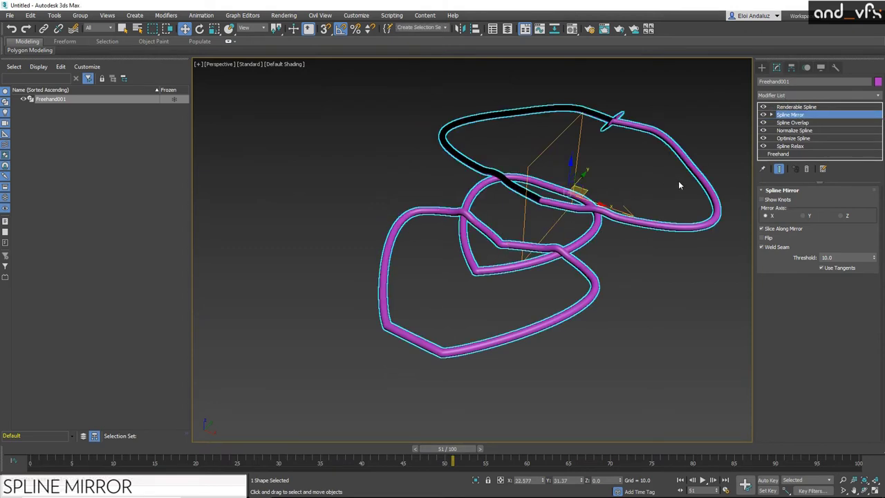
pyautogui.moveTo(595, 204); pyautogui.dragTo(588, 202)
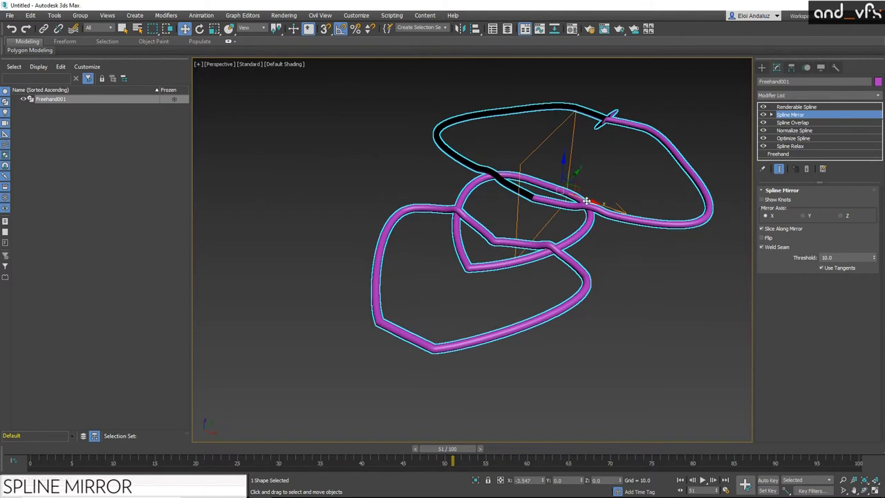
pyautogui.click(771, 115)
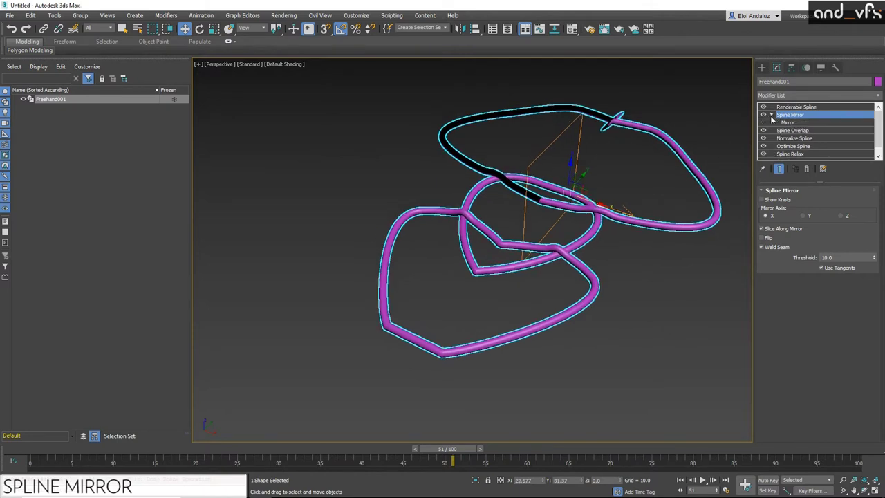
pyautogui.click(788, 123)
pyautogui.moveTo(599, 204)
pyautogui.mouseDown()
pyautogui.moveTo(569, 195)
pyautogui.moveTo(606, 198)
pyautogui.moveTo(588, 197)
pyautogui.moveTo(599, 197)
pyautogui.mouseUp()
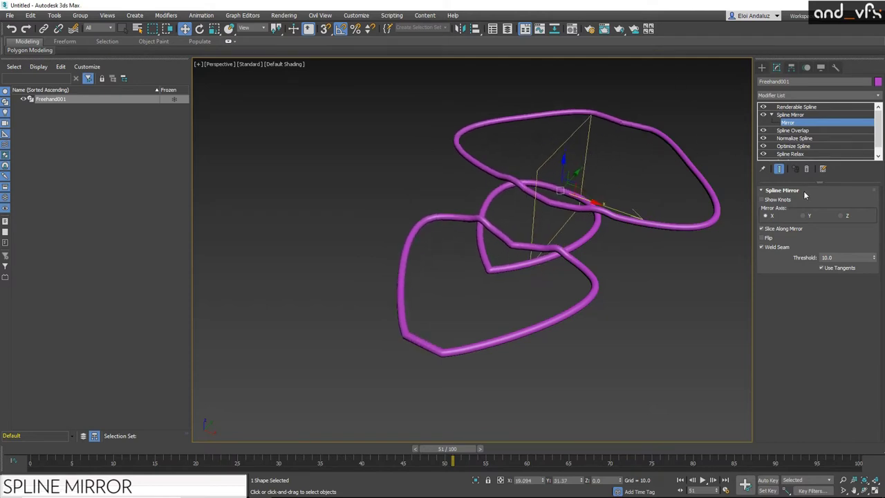
# Step: Try Y as the mirror axis, switch it to Z, and inspect the mirrored spline from another angle
pyautogui.click(806, 216)
pyautogui.click(846, 216)
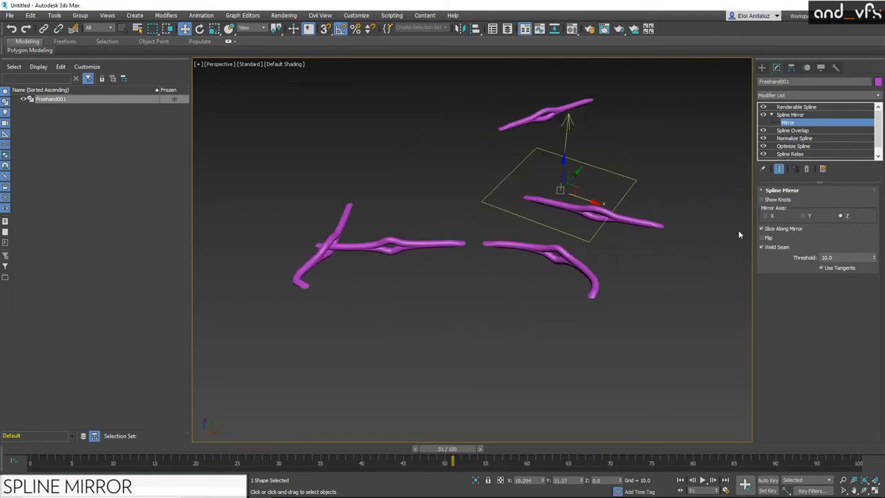
pyautogui.keyDown('alt'); pyautogui.moveTo(667, 236); pyautogui.dragTo(608, 207, button='middle'); pyautogui.keyUp('alt')
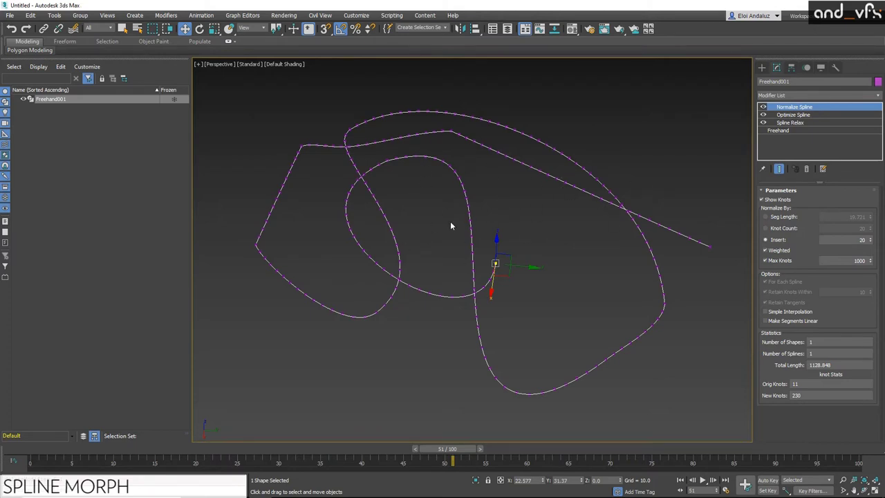
# Step: Normalize the freehand spline by knot count, trying 40 and 60 before setting the count to 150
pyautogui.keyDown('alt'); pyautogui.moveTo(643, 154); pyautogui.dragTo(701, 329, button='middle'); pyautogui.keyUp('alt')
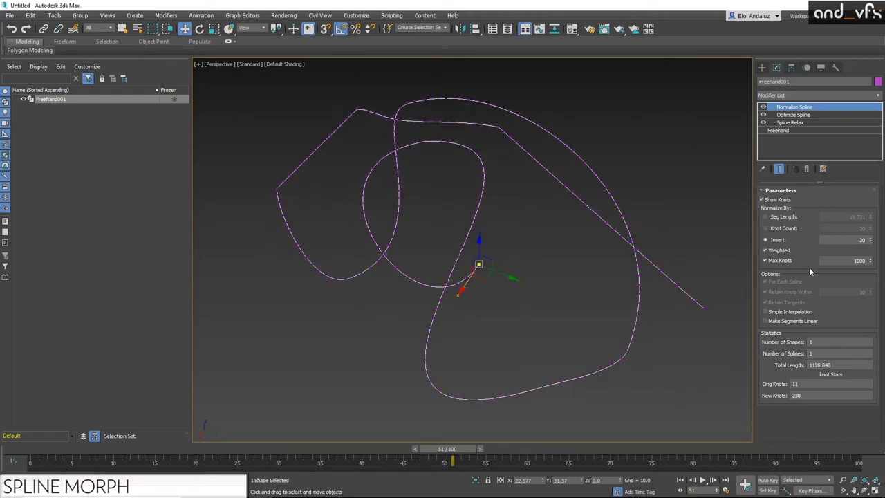
pyautogui.click(774, 233)
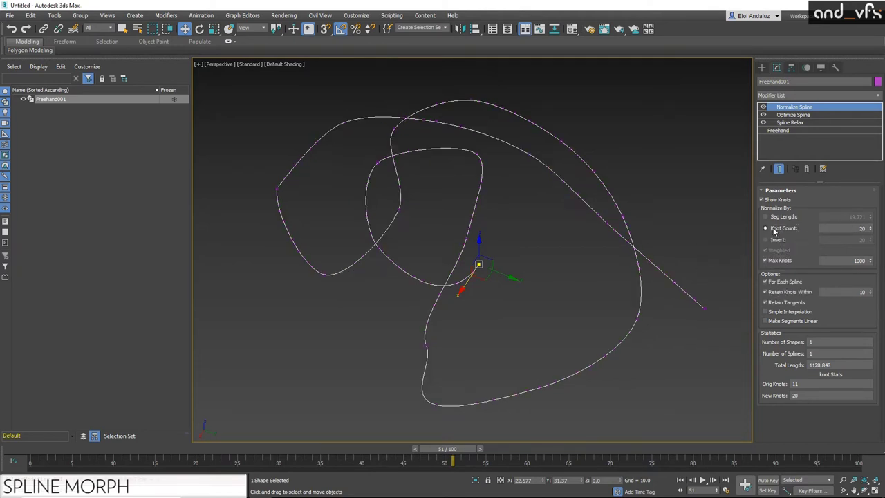
pyautogui.doubleClick(864, 228)
pyautogui.write('40')
pyautogui.press('Return')
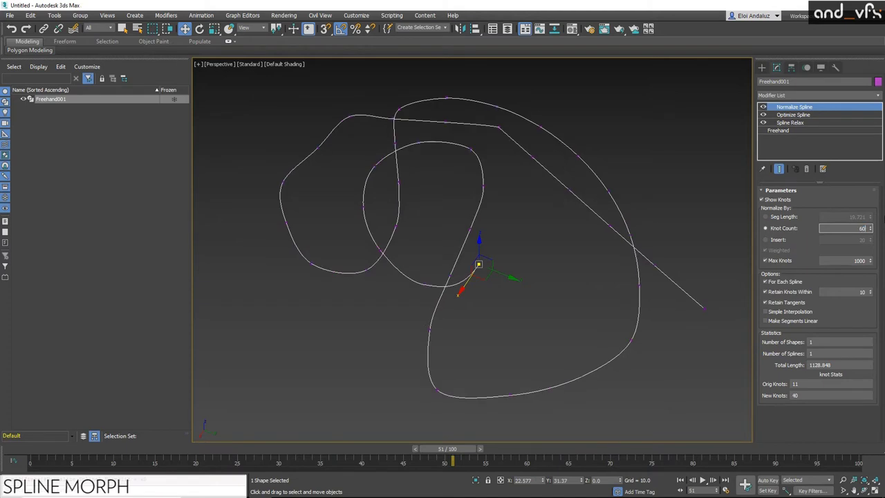
pyautogui.write('60')
pyautogui.press('Return')
pyautogui.write('150')
pyautogui.press('Return')
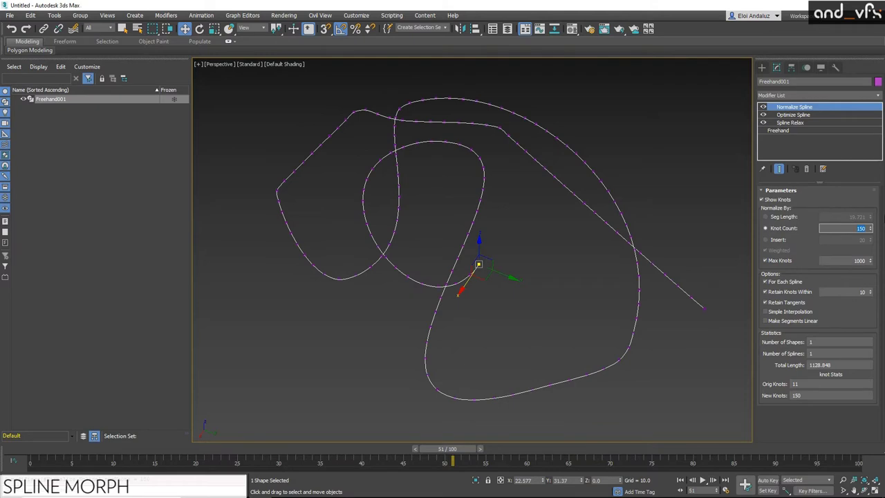
# Step: Create a default text spline beside the freehand spline and rotate it so it reads correctly in the perspective view
pyautogui.keyDown('alt'); pyautogui.moveTo(537, 174); pyautogui.dragTo(527, 195, button='middle'); pyautogui.keyUp('alt')
pyautogui.scroll(-3, 532, 193)
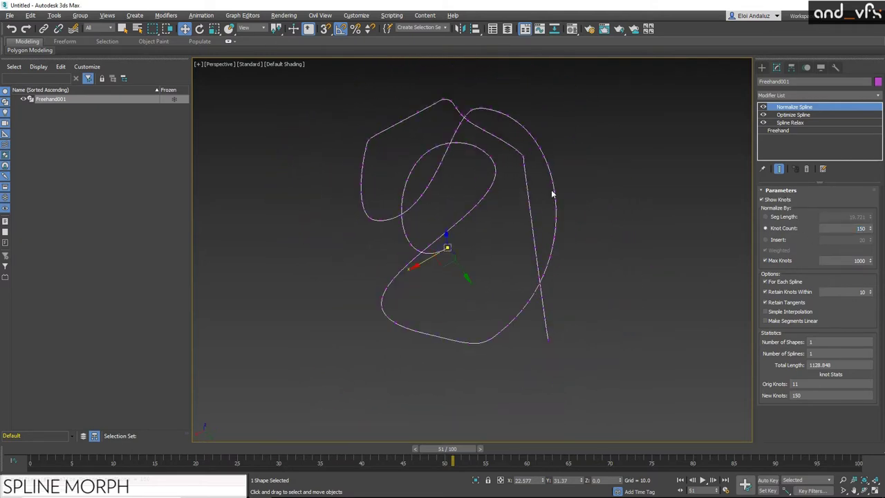
pyautogui.click(761, 67)
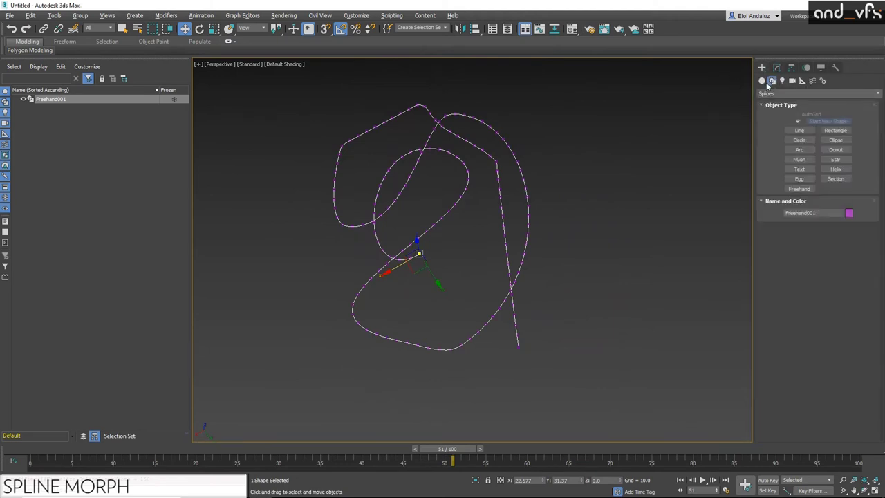
pyautogui.click(799, 169)
pyautogui.click(615, 204)
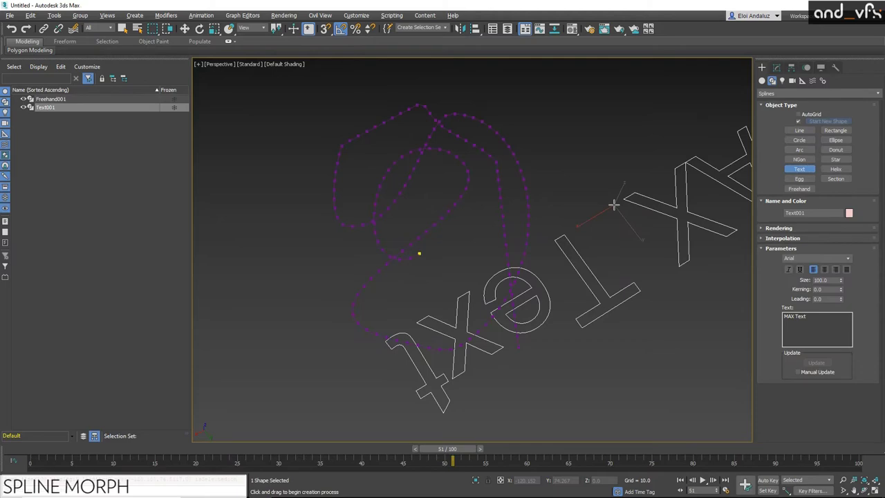
pyautogui.keyDown('alt'); pyautogui.moveTo(628, 223); pyautogui.dragTo(545, 209, button='middle'); pyautogui.keyUp('alt')
pyautogui.press('e')
pyautogui.moveTo(545, 209); pyautogui.dragTo(538, 206)
pyautogui.press('w')
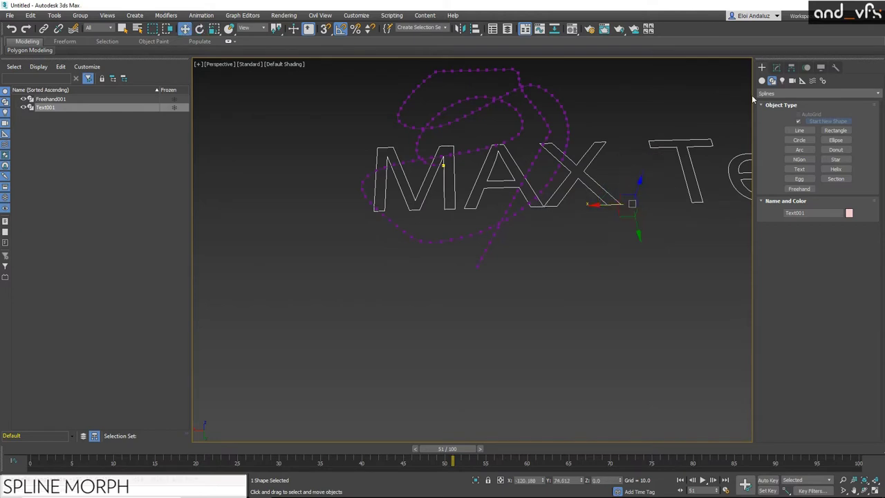
# Step: Change the text spline's wording to X and move it over the middle of the freehand spline
pyautogui.click(776, 67)
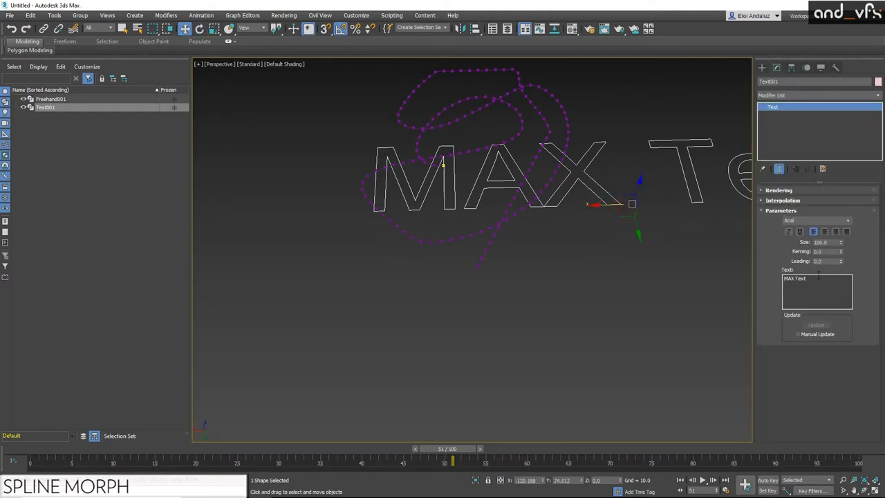
pyautogui.moveTo(816, 284); pyautogui.dragTo(734, 273)
pyautogui.write('X')
pyautogui.moveTo(623, 213); pyautogui.dragTo(505, 118)
pyautogui.press('r')
pyautogui.press('w')
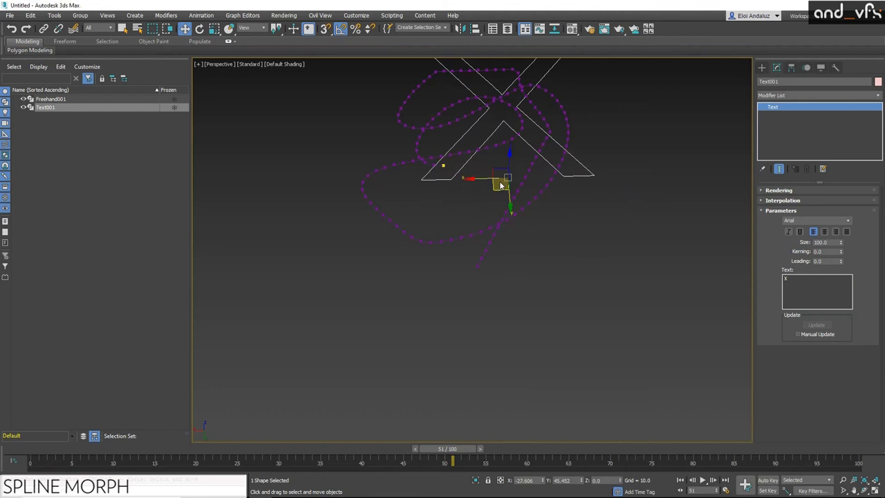
pyautogui.moveTo(499, 193); pyautogui.dragTo(477, 218)
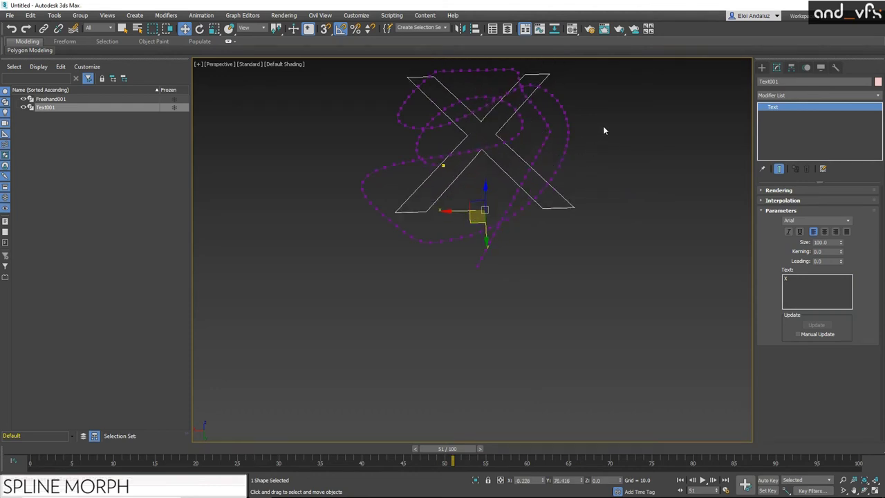
# Step: Copy the freehand spline's Normalize Spline modifier onto the X text spline
pyautogui.click(548, 151)
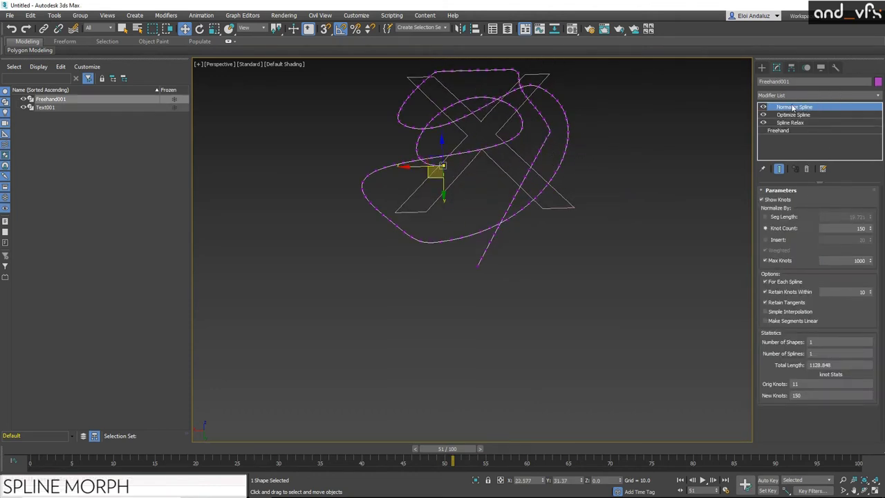
pyautogui.moveTo(793, 107); pyautogui.dragTo(519, 155)
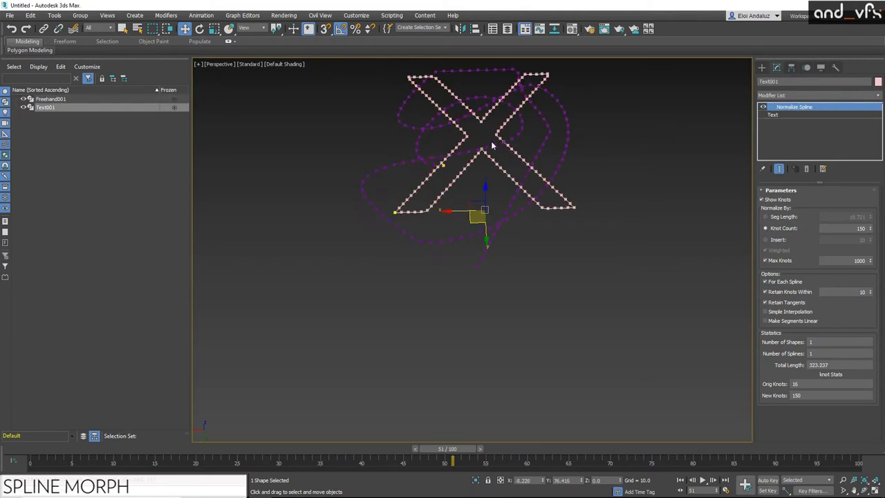
pyautogui.moveTo(515, 133); pyautogui.dragTo(523, 147, button='middle')
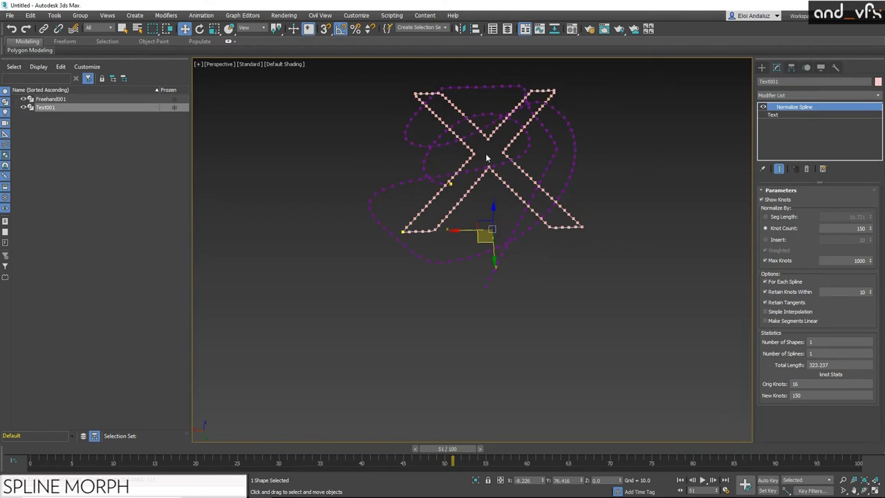
# Step: Add a Spline Morph modifier to the freehand spline and assign the X text spline as its first target
pyautogui.click(557, 152)
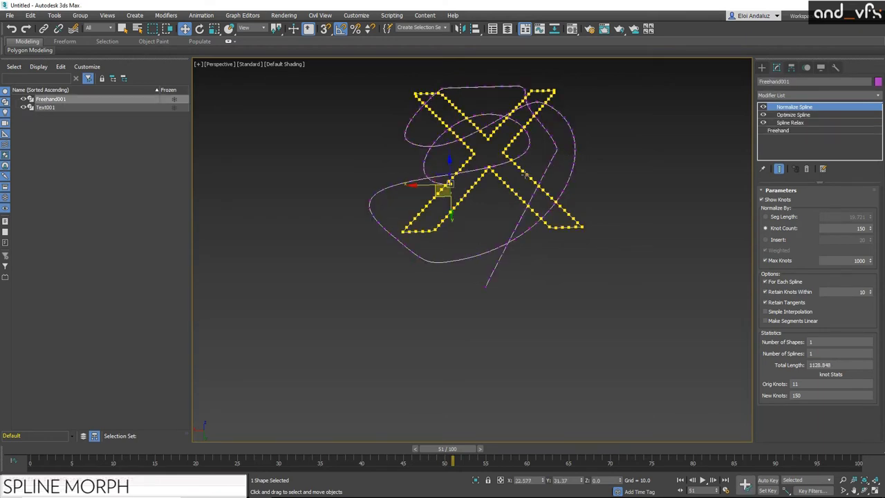
pyautogui.click(877, 96)
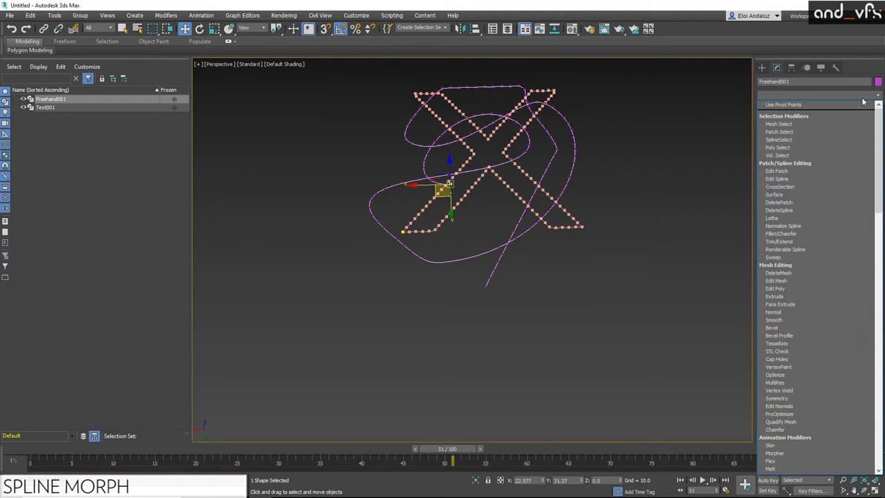
pyautogui.scroll(-5, 863, 102)
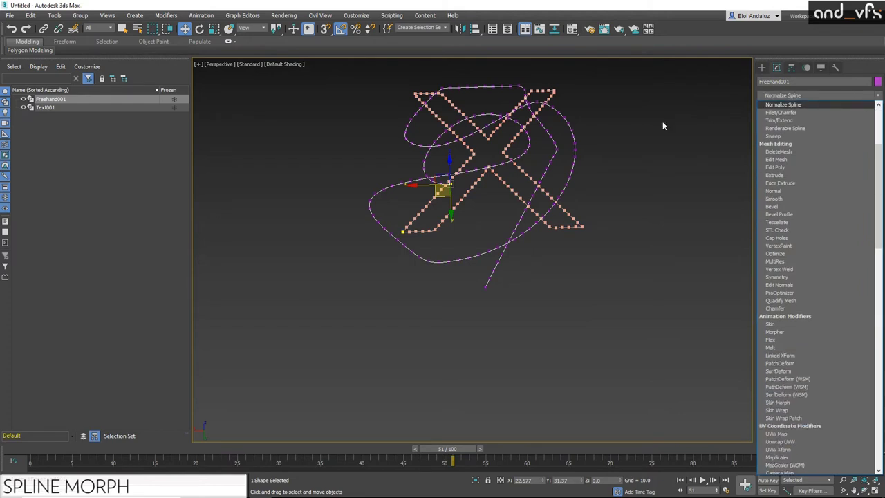
pyautogui.press('Return')
pyautogui.write('xsplin')
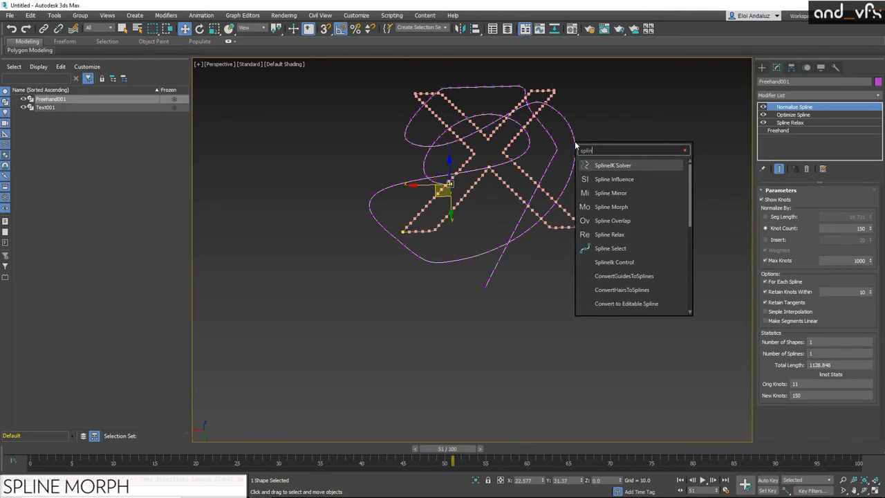
pyautogui.click(635, 208)
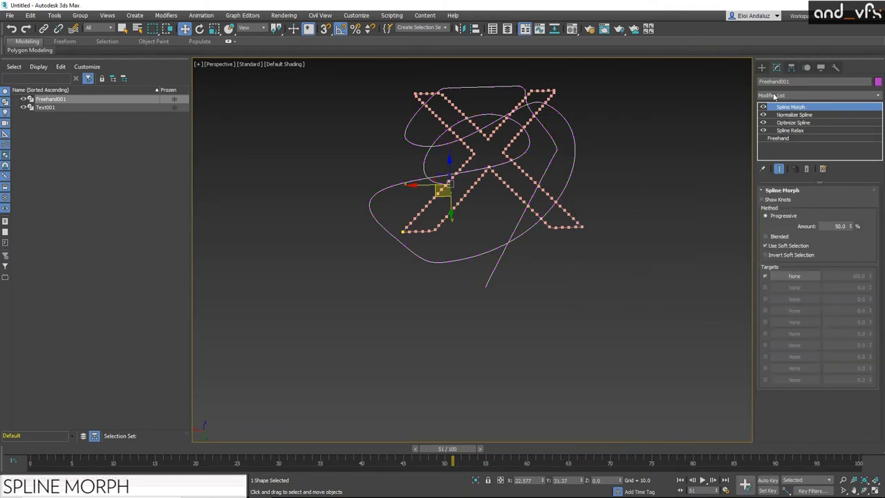
pyautogui.click(794, 276)
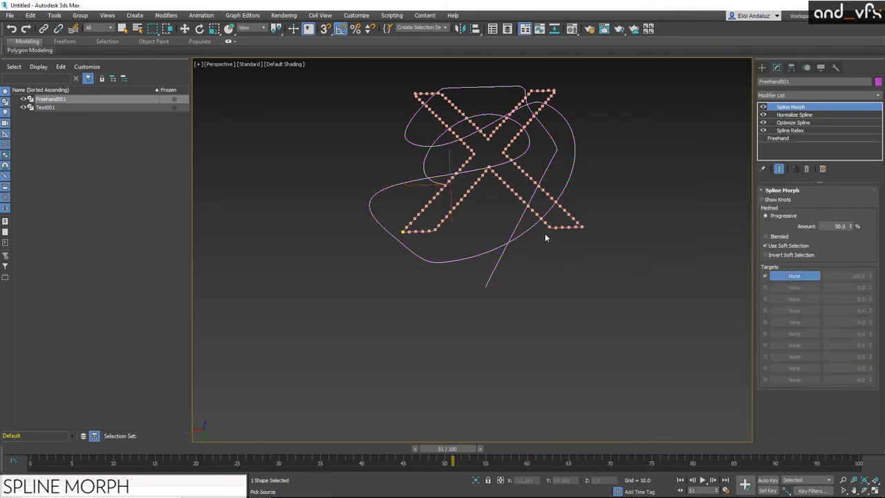
pyautogui.click(512, 193)
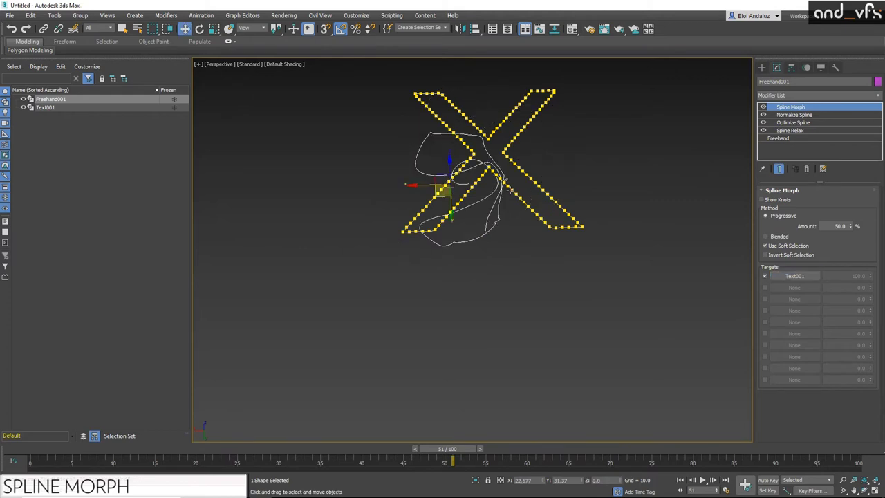
# Step: Hide the X text spline so that only the morphing freehand spline is displayed
pyautogui.rightClick(511, 189)
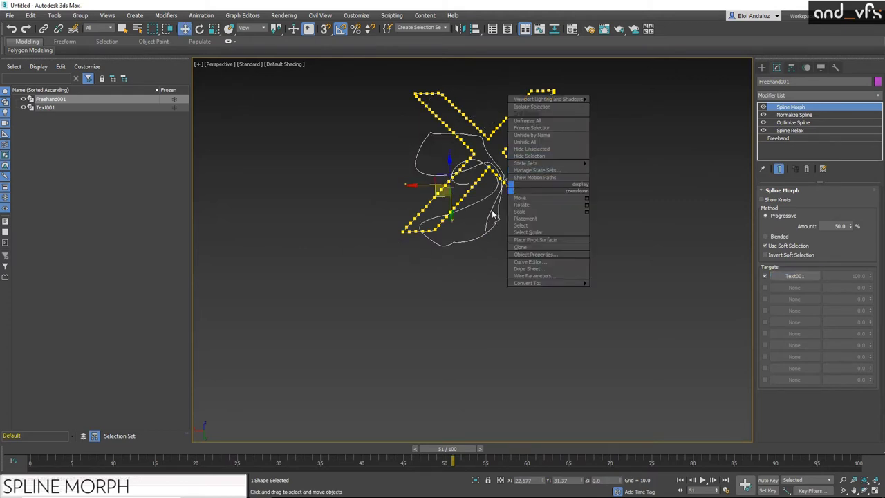
pyautogui.click(478, 256)
pyautogui.click(516, 194)
pyautogui.click(521, 197)
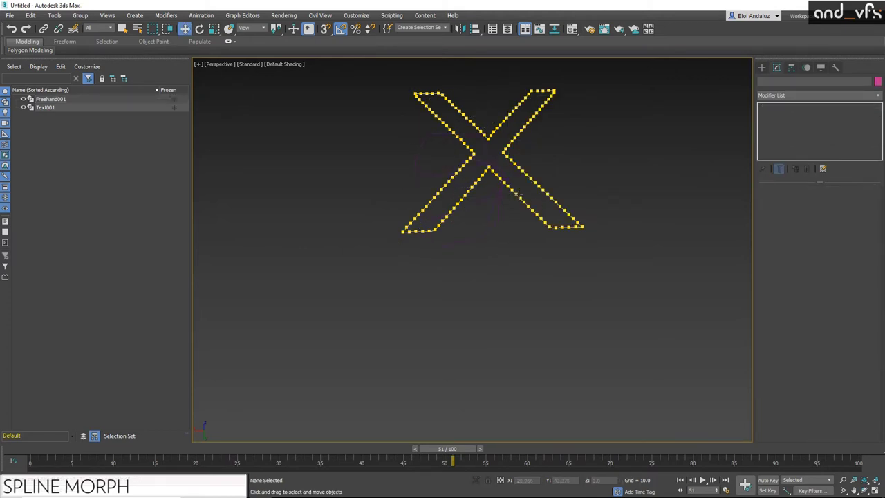
pyautogui.rightClick(519, 193)
pyautogui.click(535, 173)
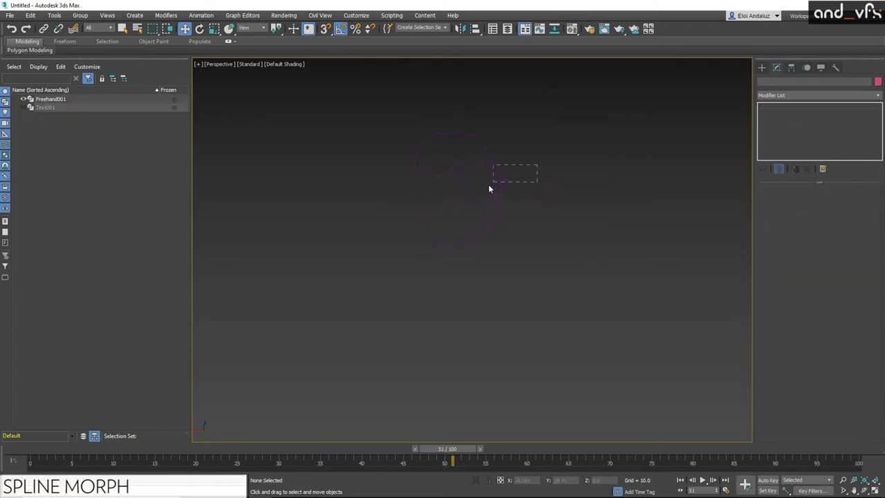
# Step: Lower the freehand spline's progressive Spline Morph amount to 0.285%
pyautogui.moveTo(489, 187); pyautogui.dragTo(488, 188)
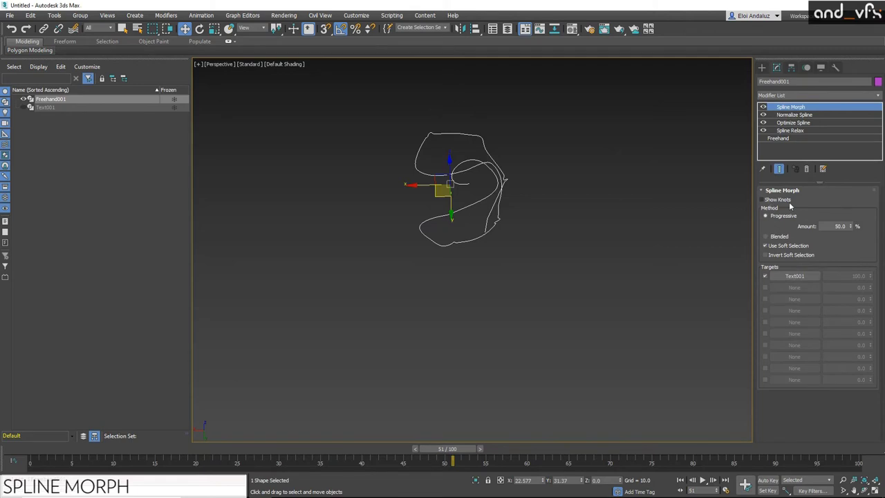
pyautogui.moveTo(853, 228); pyautogui.dragTo(844, 151)
pyautogui.moveTo(843, 364)
pyautogui.mouseDown()
pyautogui.moveTo(837, 103)
pyautogui.moveTo(817, 226)
pyautogui.moveTo(821, 21)
pyautogui.moveTo(821, 491)
pyautogui.moveTo(823, 34)
pyautogui.moveTo(815, 197)
pyautogui.moveTo(813, 104)
pyautogui.moveTo(809, 420)
pyautogui.moveTo(835, 207)
pyautogui.moveTo(836, 257)
pyautogui.moveTo(781, 99)
pyautogui.moveTo(817, 255)
pyautogui.moveTo(829, 142)
pyautogui.moveTo(832, 239)
pyautogui.moveTo(856, 85)
pyautogui.moveTo(836, 261)
pyautogui.moveTo(787, 490)
pyautogui.moveTo(827, 207)
pyautogui.moveTo(831, 51)
pyautogui.moveTo(830, 334)
pyautogui.moveTo(853, 41)
pyautogui.moveTo(883, 327)
pyautogui.mouseUp()
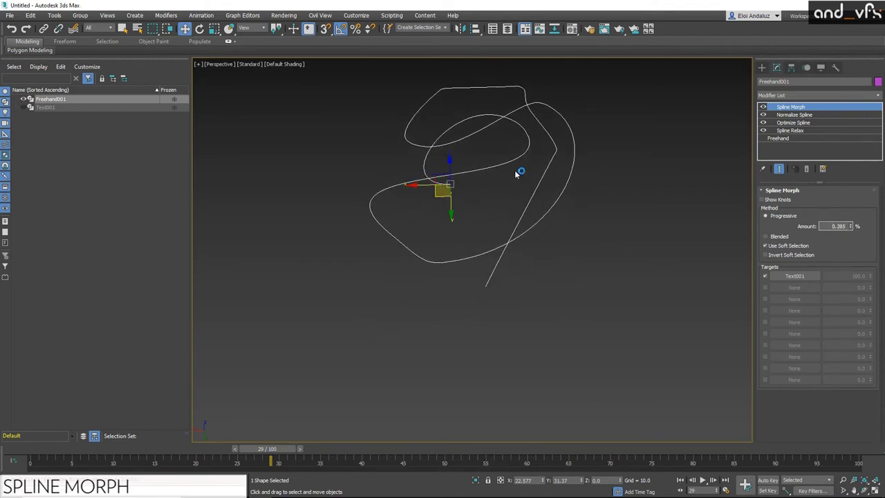
# Step: Switch the viewport to Edged Faces display and show the knots of the morphing freehand spline
pyautogui.press('F4')
pyautogui.click(776, 201)
pyautogui.moveTo(596, 163); pyautogui.dragTo(476, 274, button='middle')
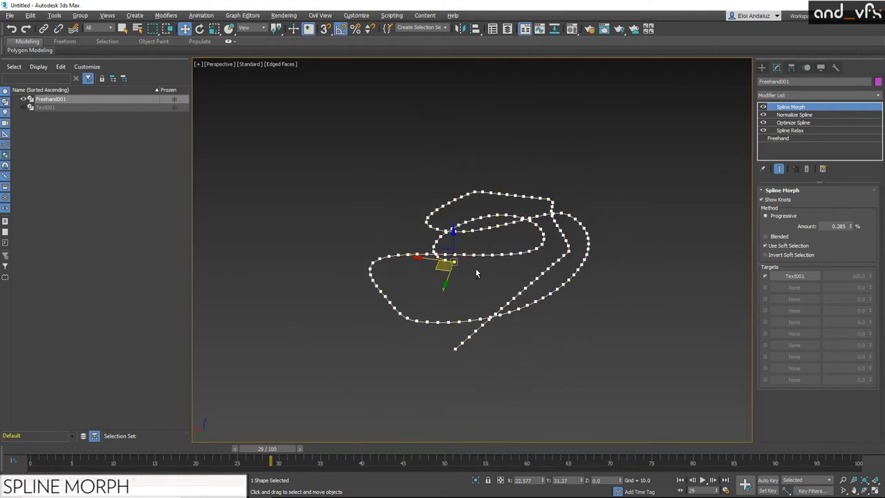
# Step: Add a Noise modifier to the freehand spline and set its Z strength to 50
pyautogui.click(879, 96)
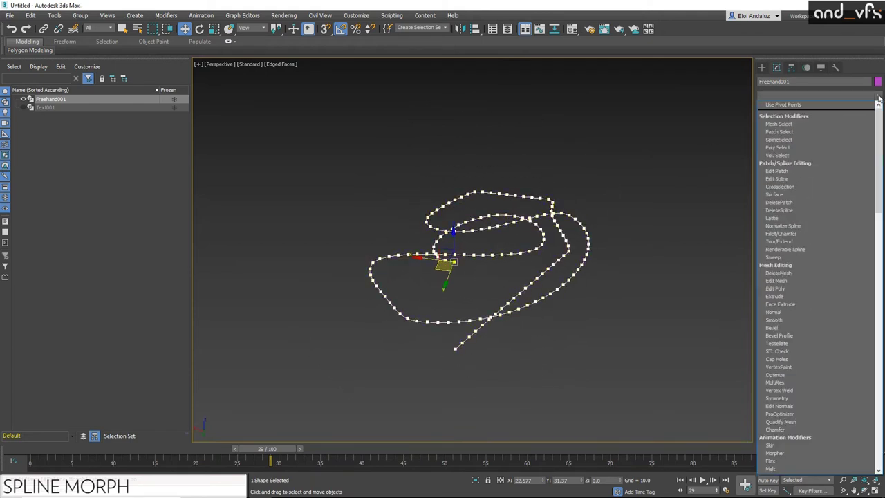
pyautogui.write('xnoise')
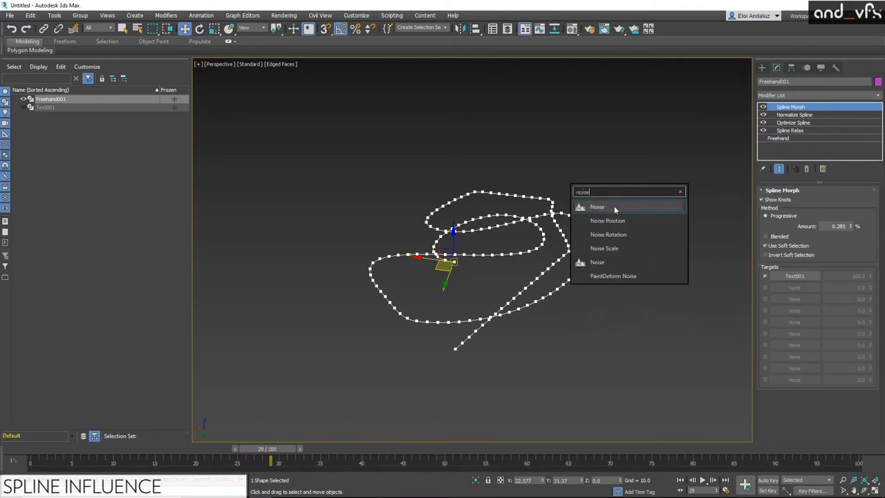
pyautogui.click(614, 206)
pyautogui.write('20')
pyautogui.press('Return')
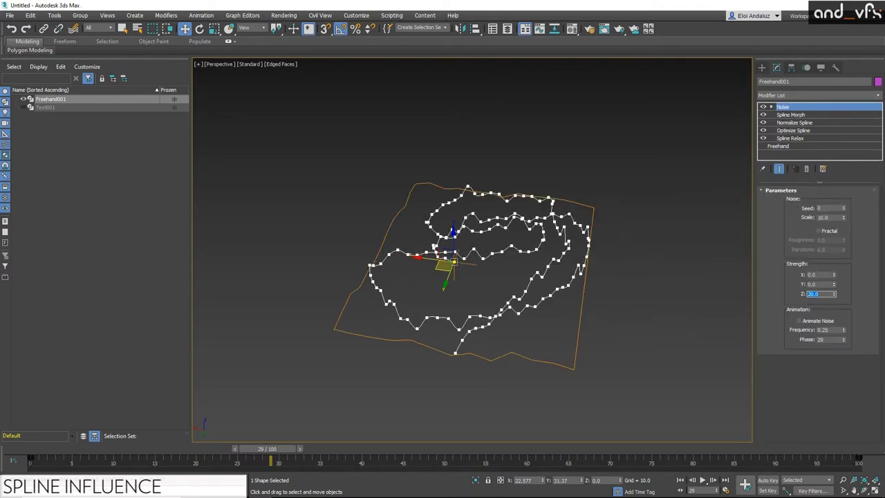
pyautogui.press('Return')
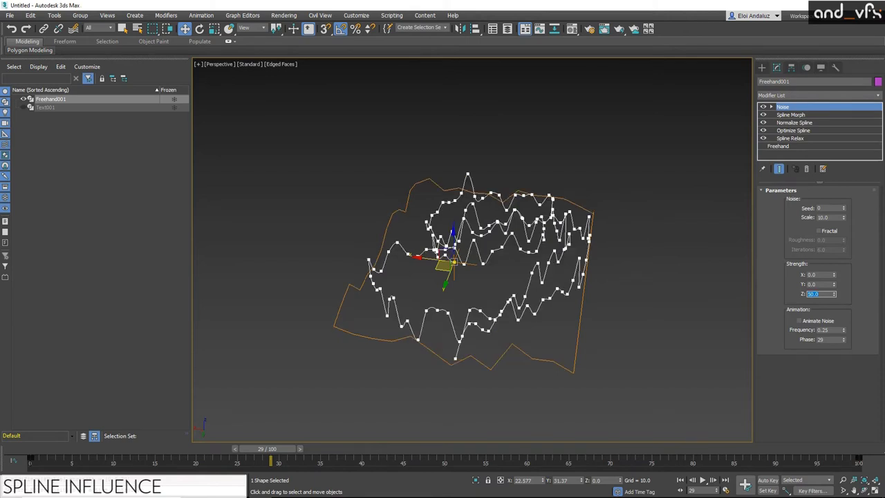
# Step: Create a standard Influence helper beside the freehand spline with a far radius of about 87
pyautogui.keyDown('alt'); pyautogui.moveTo(375, 259); pyautogui.dragTo(497, 248, button='middle'); pyautogui.keyUp('alt')
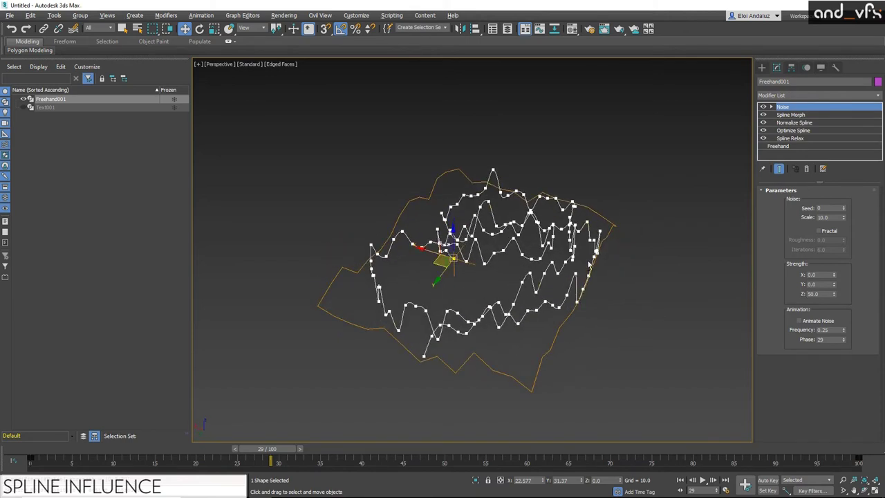
pyautogui.keyDown('alt'); pyautogui.moveTo(450, 256); pyautogui.dragTo(573, 327, button='middle'); pyautogui.keyUp('alt')
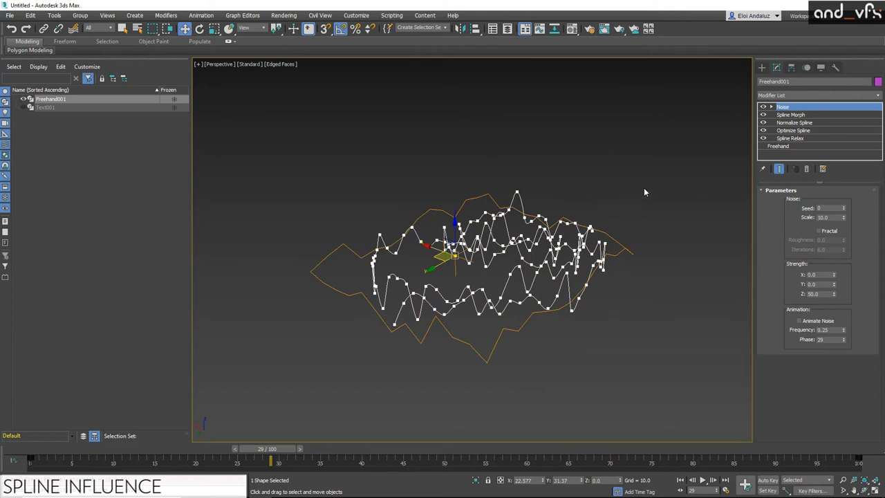
pyautogui.click(762, 68)
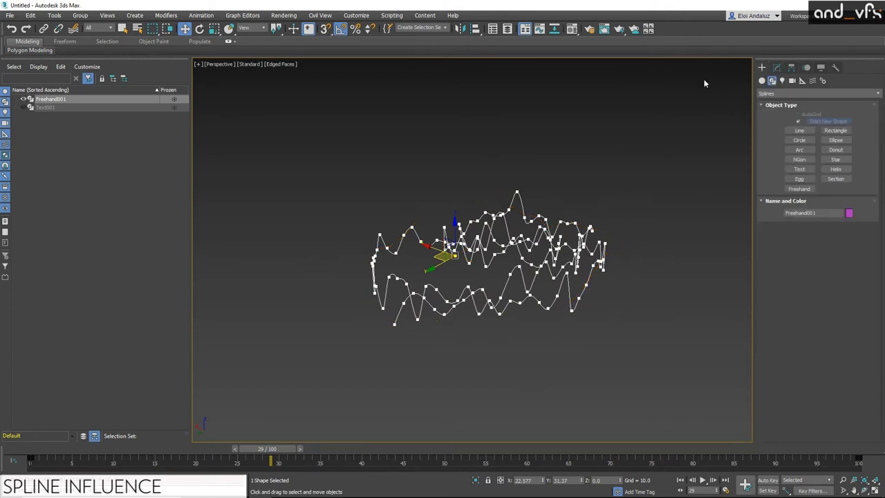
pyautogui.click(803, 81)
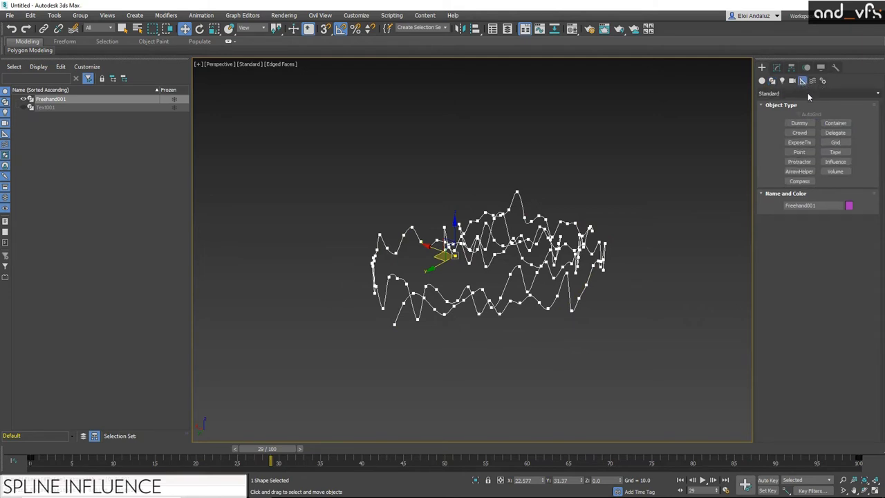
pyautogui.click(808, 93)
pyautogui.click(819, 103)
pyautogui.click(835, 161)
pyautogui.moveTo(642, 251); pyautogui.dragTo(722, 234)
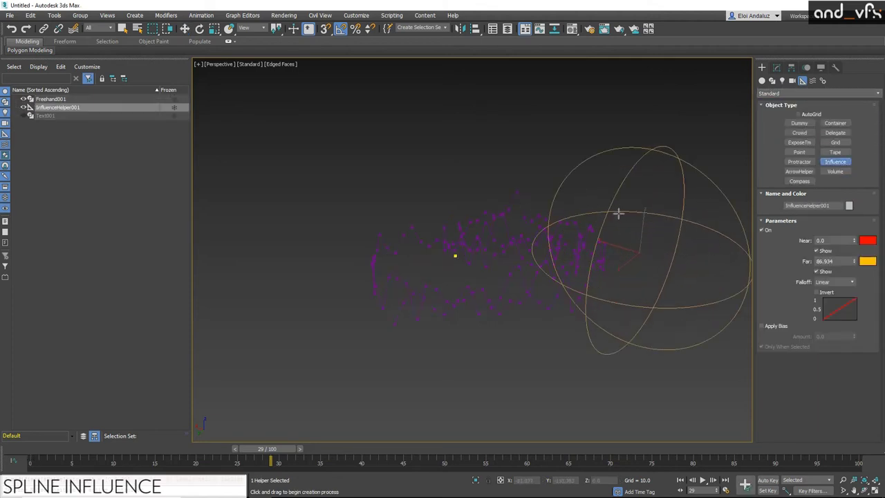
# Step: Set the new Influence helper's near radius to about 40 and finish creating it
pyautogui.moveTo(656, 196); pyautogui.dragTo(596, 196, button='middle')
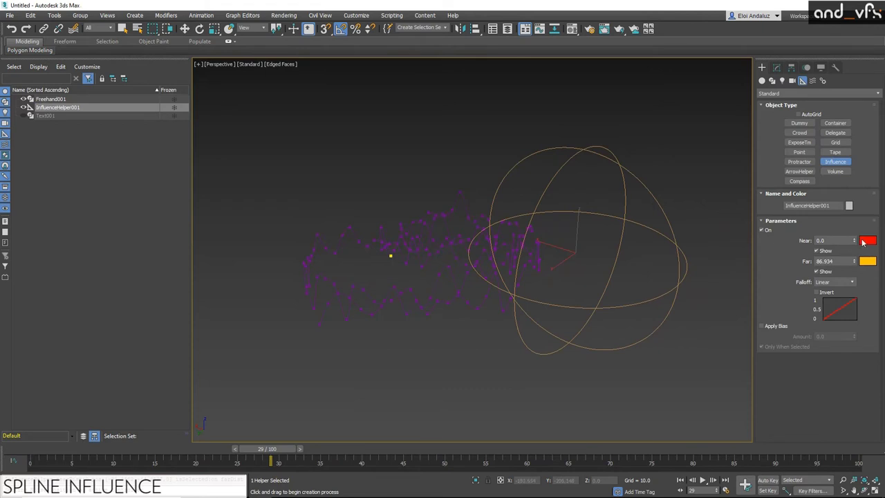
pyautogui.moveTo(855, 241); pyautogui.dragTo(853, 197)
pyautogui.moveTo(853, 339); pyautogui.dragTo(824, 325)
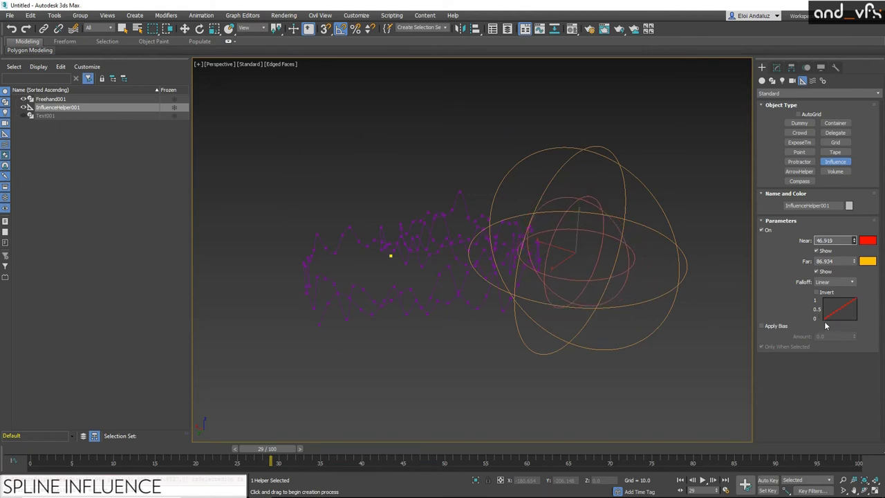
pyautogui.moveTo(825, 326); pyautogui.dragTo(837, 338)
pyautogui.moveTo(640, 235); pyautogui.dragTo(641, 232)
pyautogui.rightClick(644, 235)
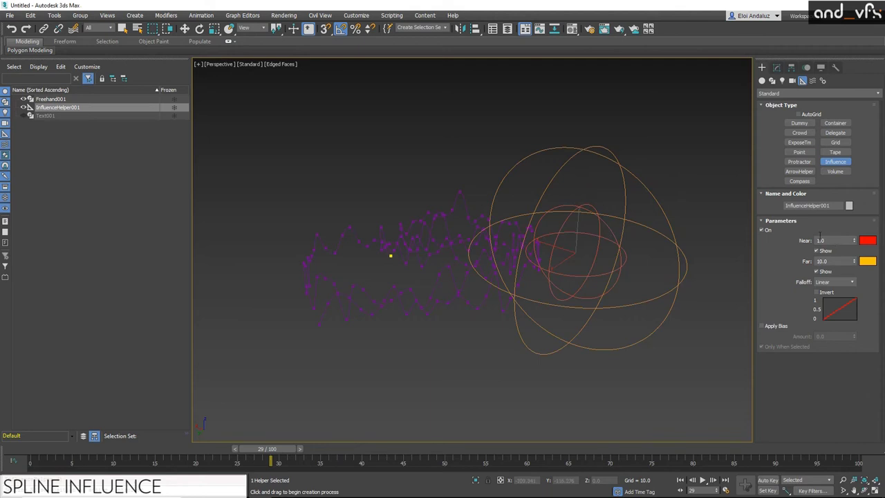
# Step: Try to set the Influence helper's falloff type to Smooth in the creation parameters
pyautogui.click(836, 283)
pyautogui.click(837, 299)
pyautogui.click(837, 285)
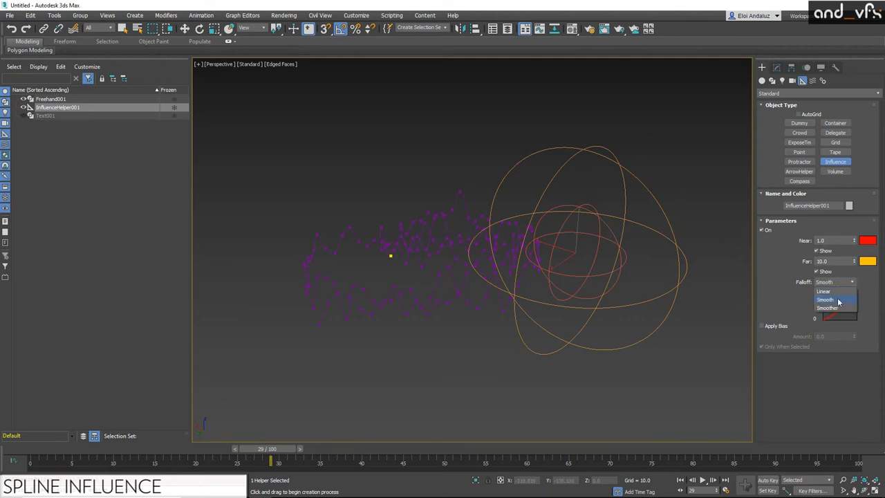
pyautogui.click(838, 300)
# Step: Move the Influence helper beyond the far looped end of the freehand spline
pyautogui.keyDown('alt'); pyautogui.moveTo(539, 257); pyautogui.dragTo(586, 256, button='middle'); pyautogui.keyUp('alt')
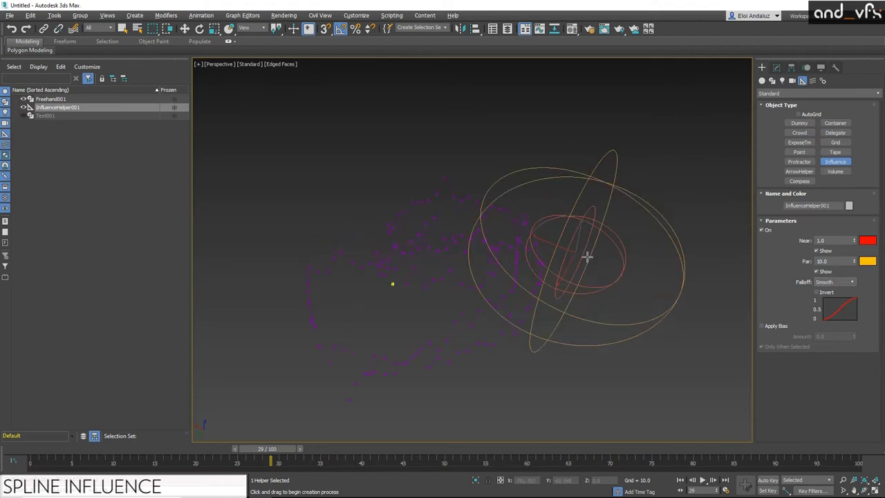
pyautogui.press('w')
pyautogui.moveTo(538, 251); pyautogui.dragTo(528, 208)
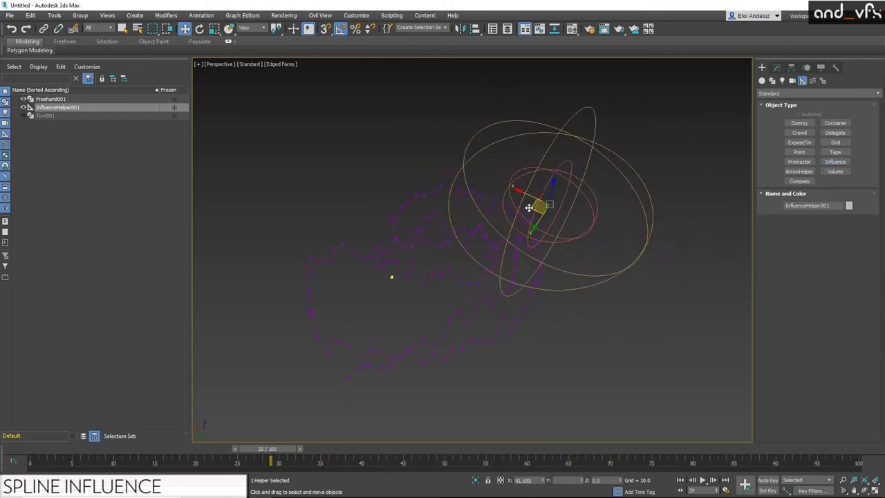
# Step: Add a Spline Influence modifier beneath the freehand spline's Noise modifier and switch Noise off
pyautogui.click(383, 268)
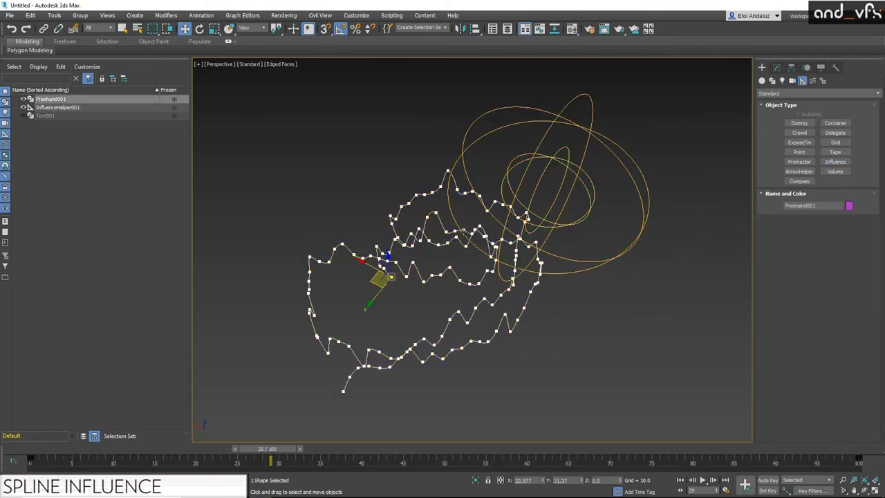
pyautogui.click(777, 68)
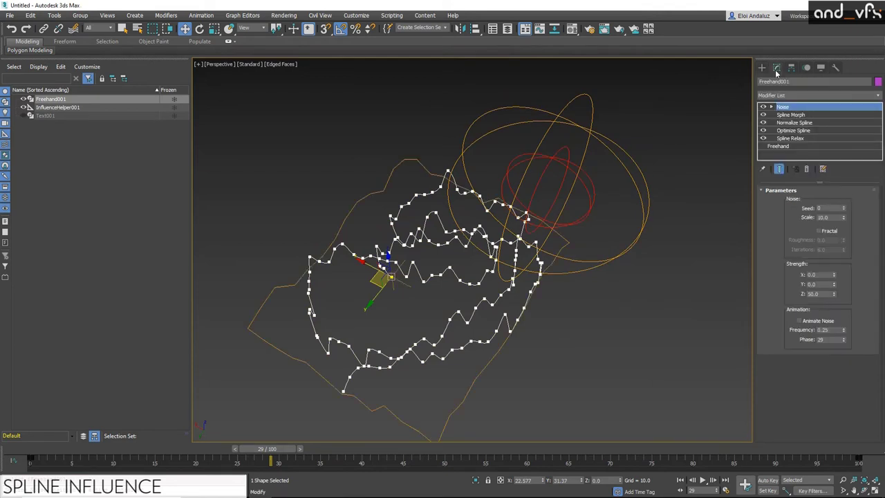
pyautogui.press('x')
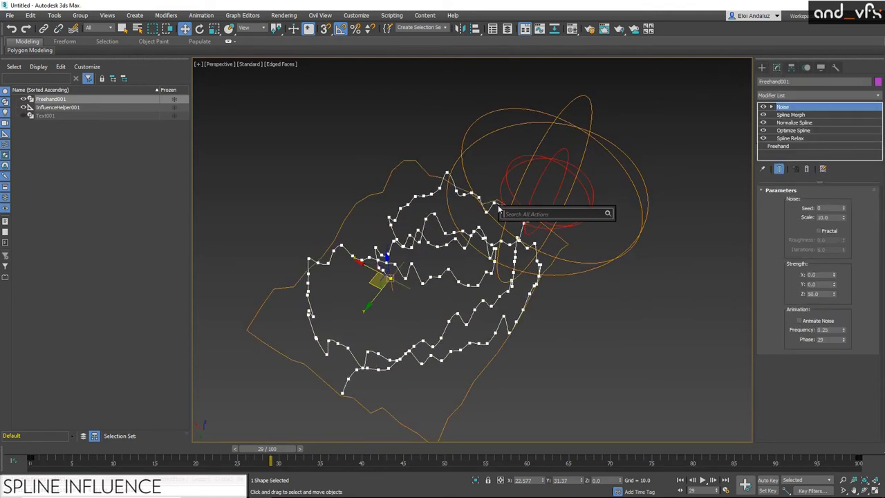
pyautogui.write('spline')
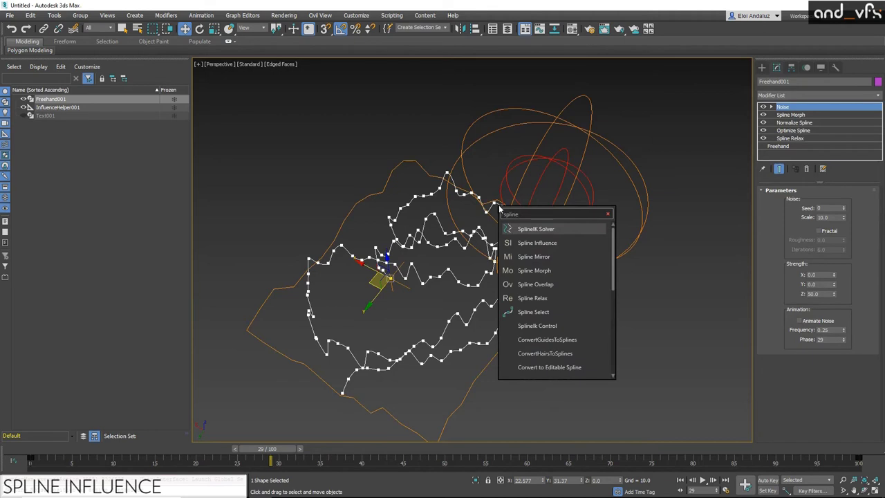
pyautogui.click(528, 243)
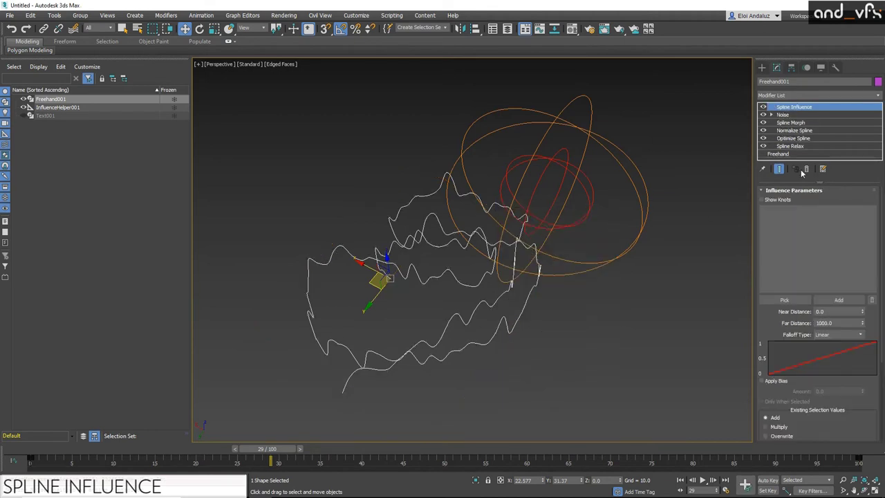
pyautogui.moveTo(800, 107); pyautogui.dragTo(781, 114)
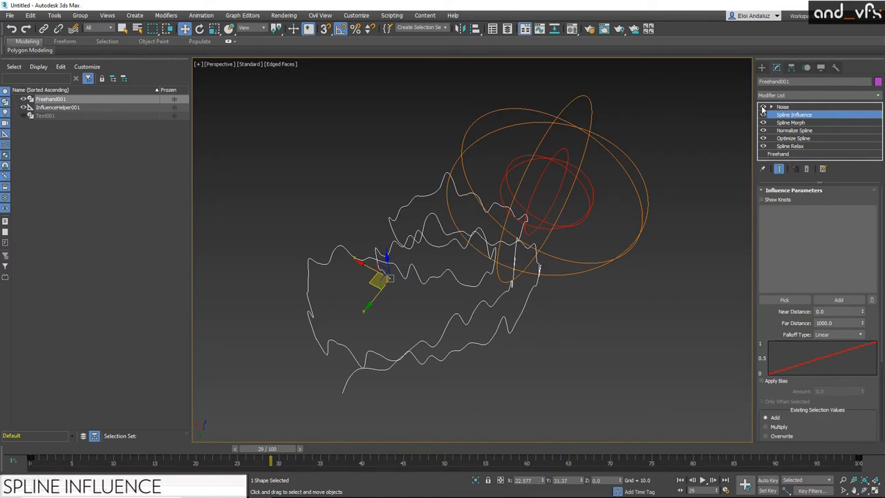
pyautogui.click(763, 107)
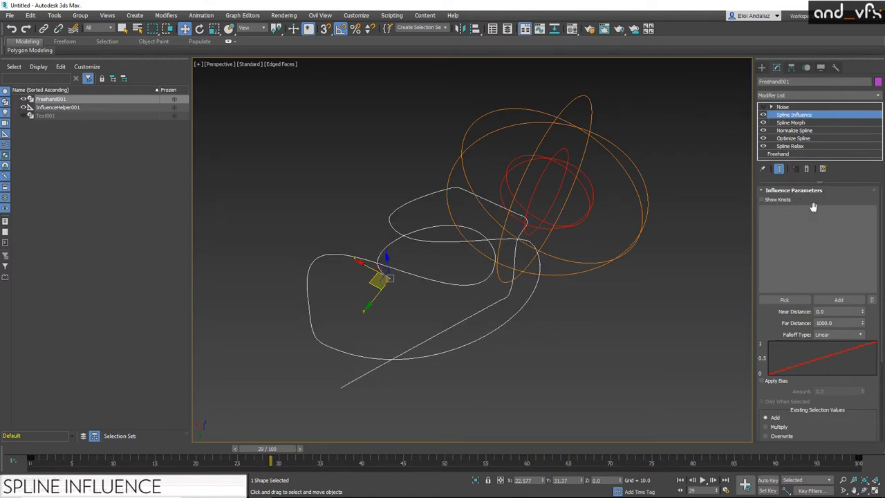
# Step: Assign the Influence helper as the Spline Influence modifier's influence object and show the spline's knots
pyautogui.click(778, 300)
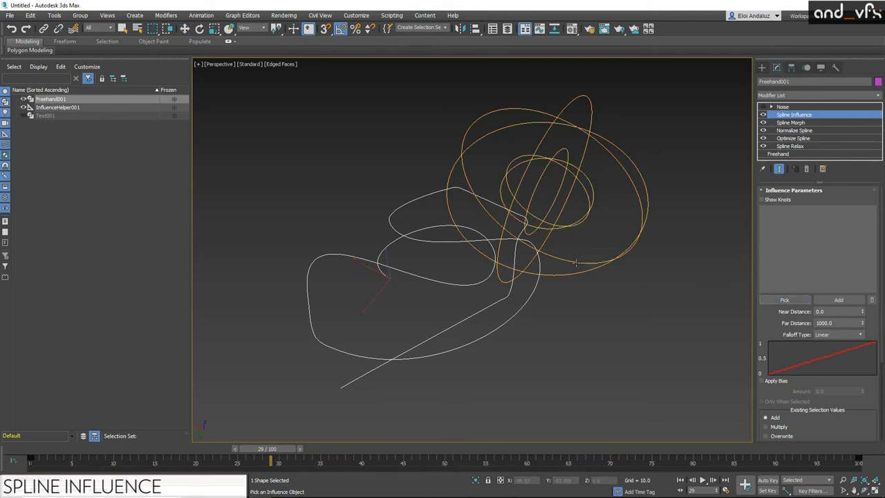
pyautogui.click(567, 167)
pyautogui.click(762, 200)
# Step: Move the Influence helper over the looped end of the freehand spline and set its far radius to 77.908
pyautogui.keyDown('alt'); pyautogui.moveTo(555, 257); pyautogui.dragTo(555, 206, button='middle'); pyautogui.keyUp('alt')
pyautogui.click(541, 201)
pyautogui.moveTo(541, 200); pyautogui.dragTo(556, 257)
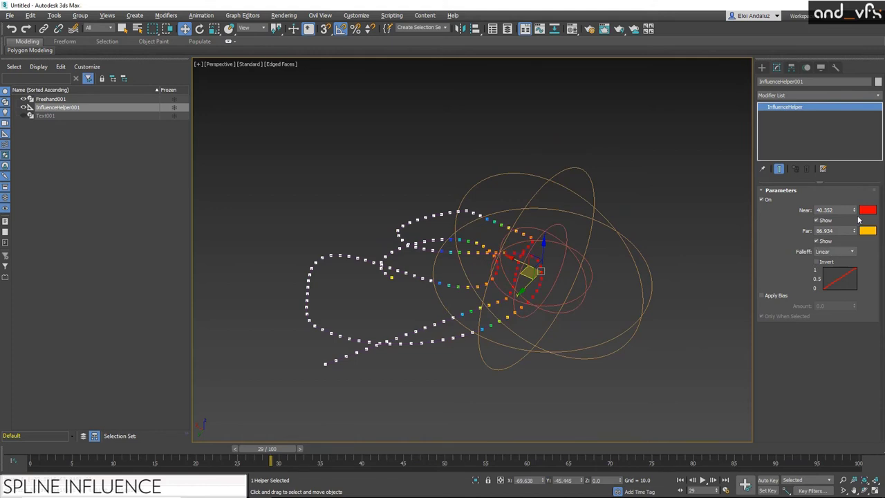
pyautogui.moveTo(856, 232); pyautogui.dragTo(855, 247)
# Step: Copy the Influence helper to the opposite end of the freehand spline and add the copy to its Spline Influence modifier
pyautogui.moveTo(529, 271)
pyautogui.keyDown('shift'); pyautogui.mouseDown()
pyautogui.moveTo(356, 276)
pyautogui.moveTo(263, 294)
pyautogui.moveTo(277, 258)
pyautogui.mouseUp(); pyautogui.keyUp('shift')
pyautogui.click(443, 292)
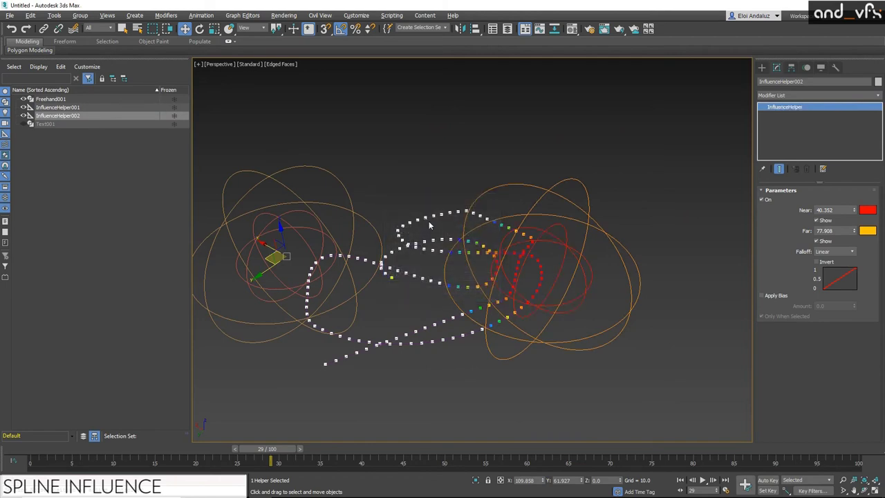
pyautogui.click(415, 262)
pyautogui.click(810, 115)
pyautogui.click(784, 299)
pyautogui.click(312, 221)
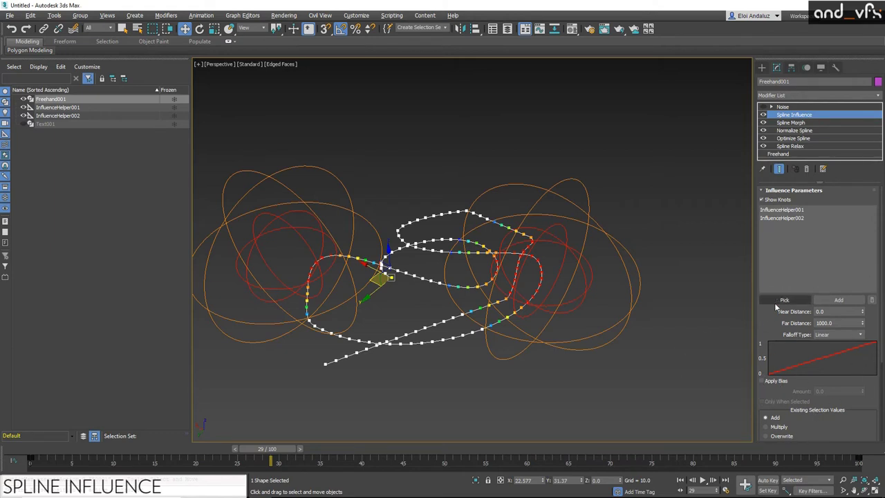
# Step: Switch the Noise modifier back on so that it acts through the Spline Influence selection
pyautogui.moveTo(775, 322); pyautogui.dragTo(774, 295)
pyautogui.scroll(-3, 774, 295)
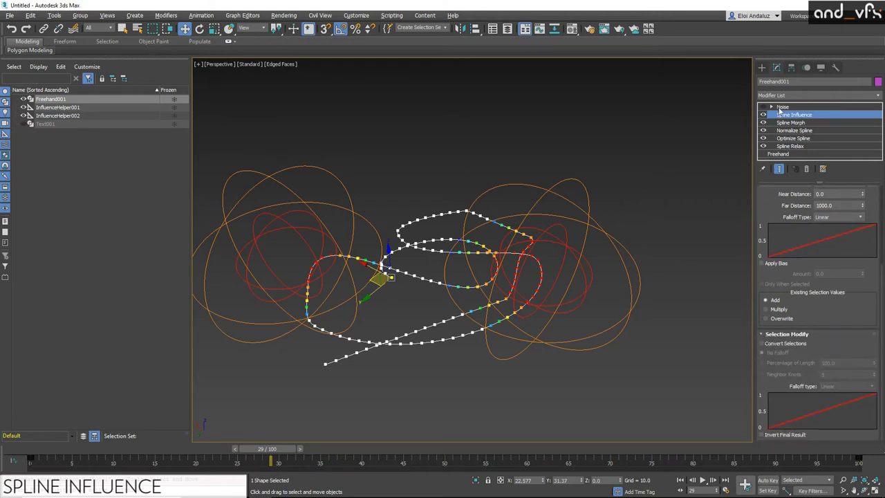
pyautogui.scroll(4, 833, 304)
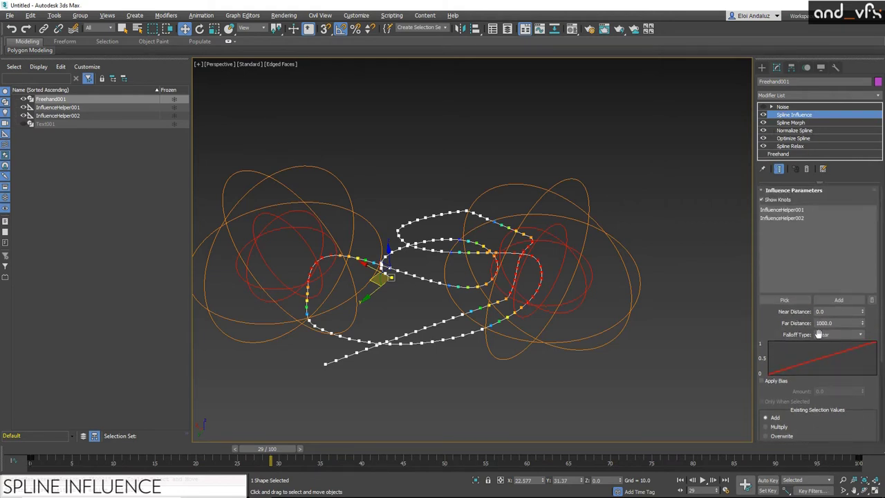
pyautogui.click(762, 108)
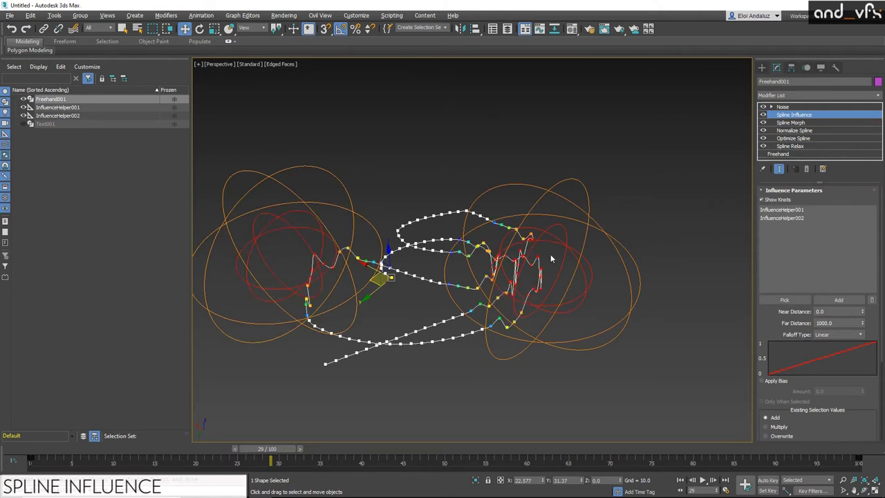
pyautogui.keyDown('alt'); pyautogui.moveTo(566, 287); pyautogui.dragTo(586, 201, button='middle'); pyautogui.keyUp('alt')
pyautogui.keyDown('alt'); pyautogui.moveTo(500, 275); pyautogui.dragTo(465, 216, button='middle'); pyautogui.keyUp('alt')
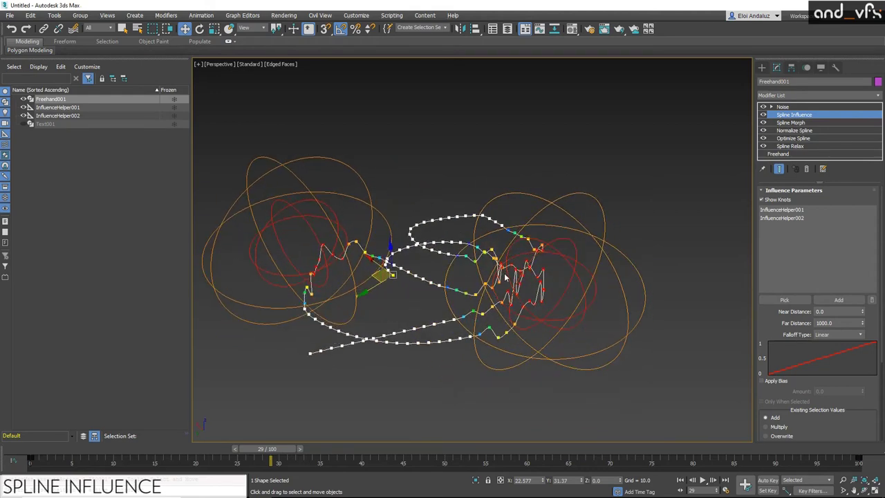
# Step: Set the original Influence helper's far radius to 141.254
pyautogui.click(560, 247)
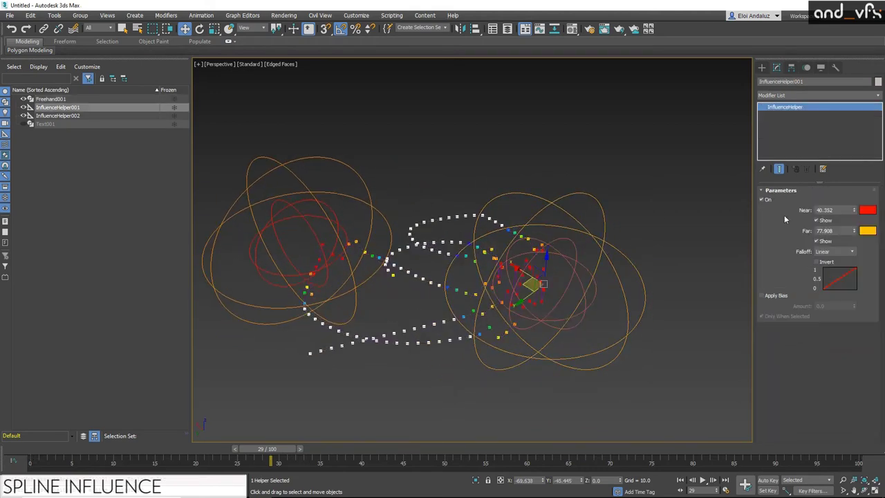
pyautogui.moveTo(855, 231); pyautogui.dragTo(846, 181)
pyautogui.keyDown('alt'); pyautogui.moveTo(737, 205); pyautogui.dragTo(580, 200, button='middle'); pyautogui.keyUp('alt')
pyautogui.scroll(4, 577, 152)
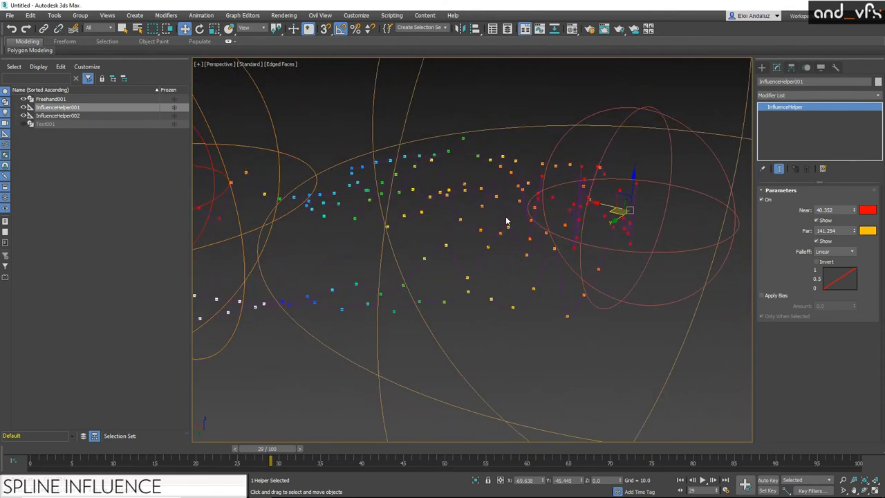
# Step: Add a Renderable Spline modifier on top of the freehand spline's Noise modifier and turn off edged-faces display
pyautogui.click(525, 207)
pyautogui.press('x')
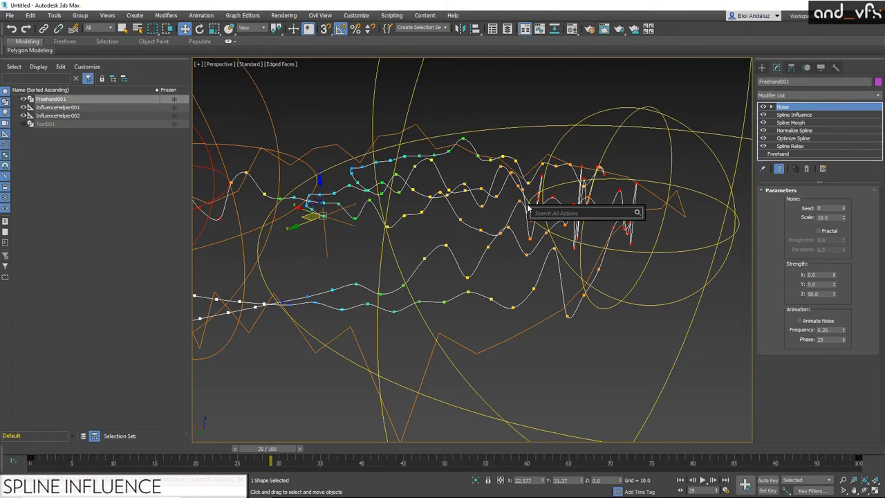
pyautogui.write('spline')
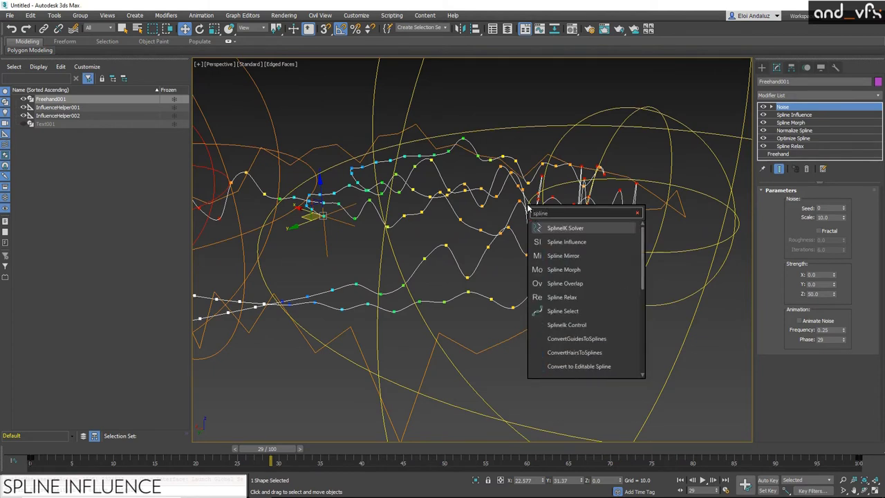
pyautogui.scroll(-3, 580, 290)
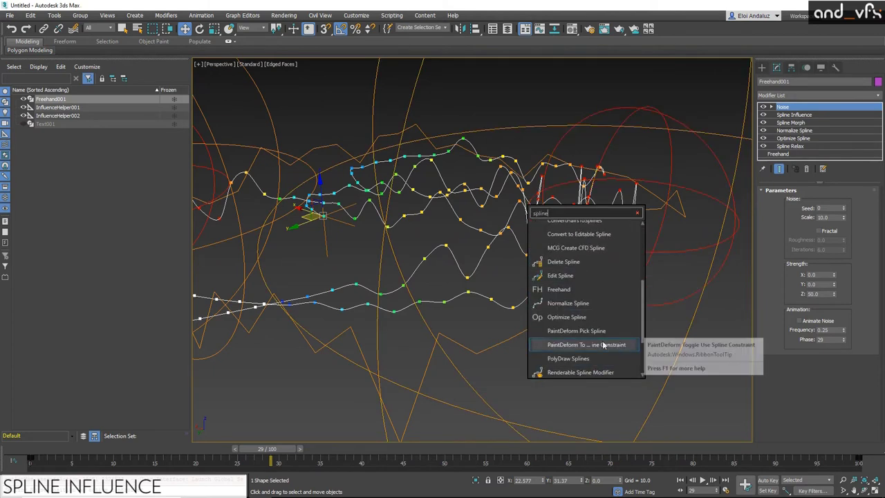
pyautogui.click(584, 368)
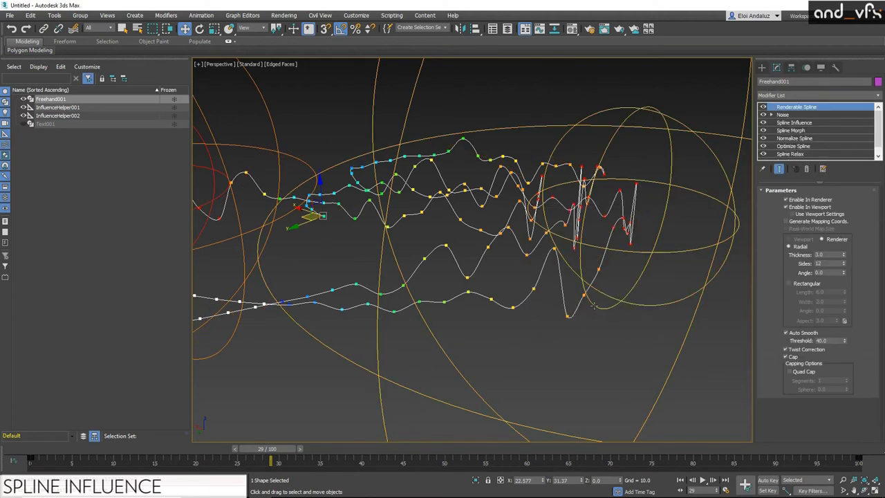
pyautogui.keyDown('alt'); pyautogui.moveTo(714, 207); pyautogui.dragTo(503, 282, button='middle'); pyautogui.keyUp('alt')
pyautogui.press('F4')
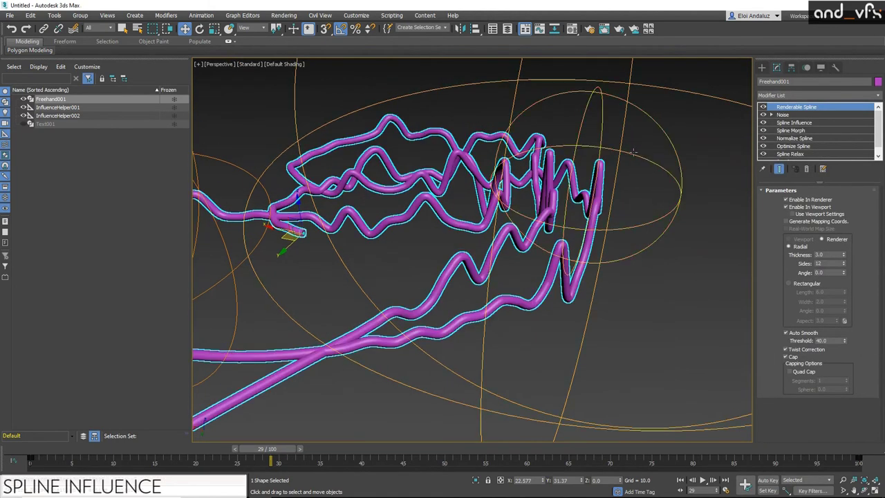
# Step: Set the original Influence helper's far radius to 97.299 and move the helper to about X -22.6, Y -73.1
pyautogui.click(636, 177)
pyautogui.keyDown('alt'); pyautogui.moveTo(636, 179); pyautogui.dragTo(600, 184, button='middle'); pyautogui.keyUp('alt')
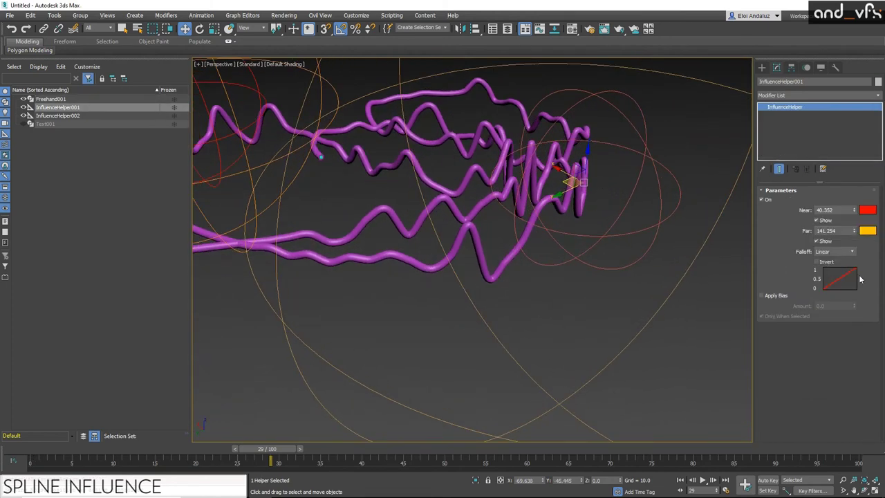
pyautogui.moveTo(854, 233); pyautogui.dragTo(844, 253)
pyautogui.keyDown('alt'); pyautogui.moveTo(647, 208); pyautogui.dragTo(348, 104, button='middle'); pyautogui.keyUp('alt')
pyautogui.moveTo(348, 104); pyautogui.dragTo(488, 157)
pyautogui.keyDown('alt'); pyautogui.moveTo(488, 157); pyautogui.dragTo(618, 271, button='middle'); pyautogui.keyUp('alt')
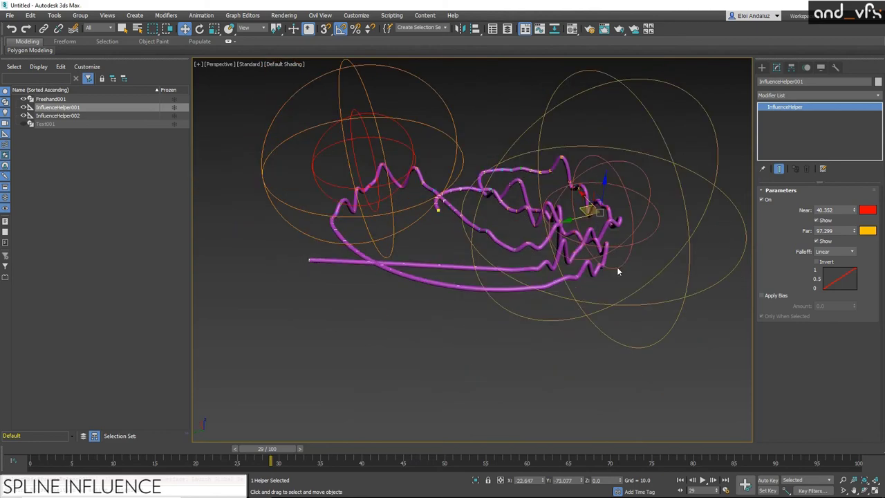
# Step: Create a tall, thin cylinder with TurboSmooth, standing upright beside the freehand spline
pyautogui.click(761, 68)
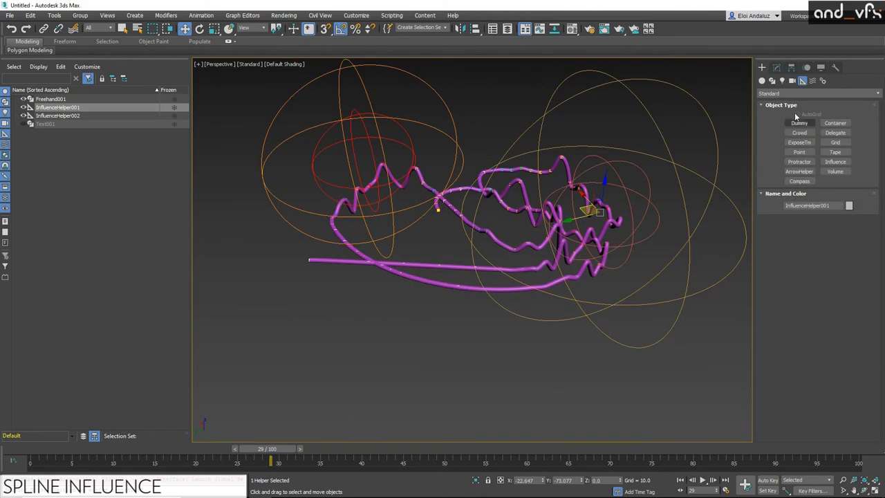
pyautogui.click(762, 80)
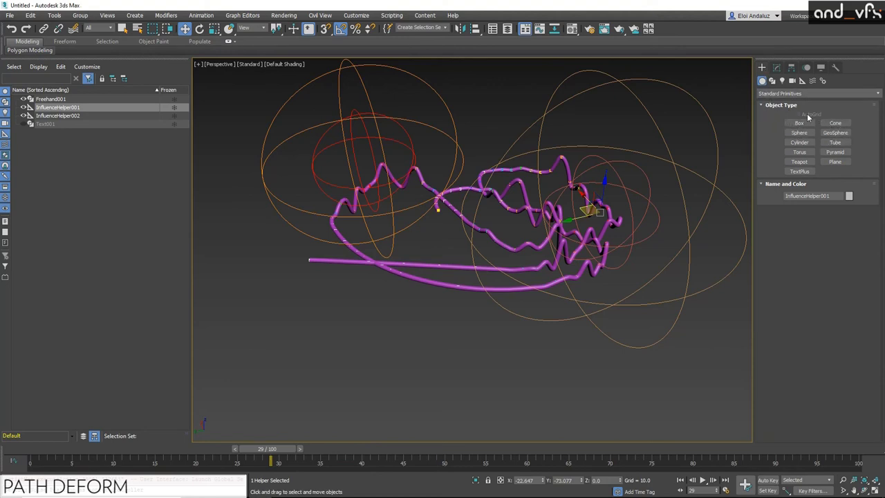
pyautogui.click(799, 142)
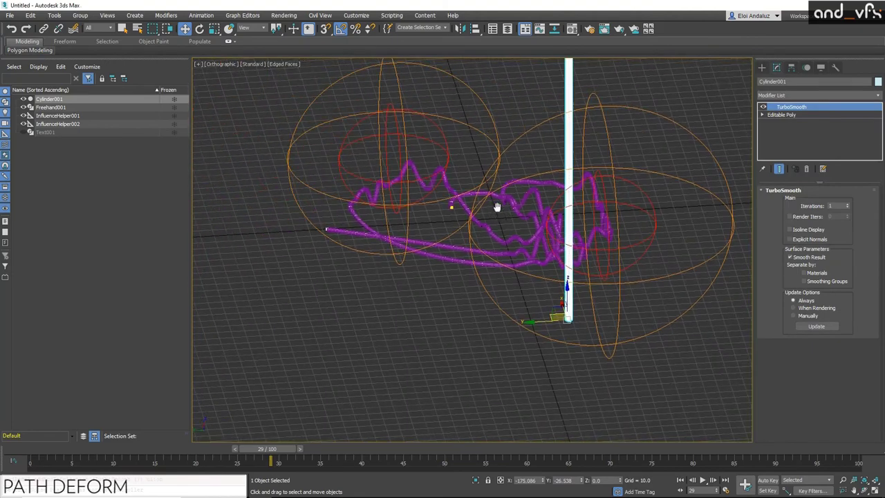
pyautogui.scroll(4, 495, 285)
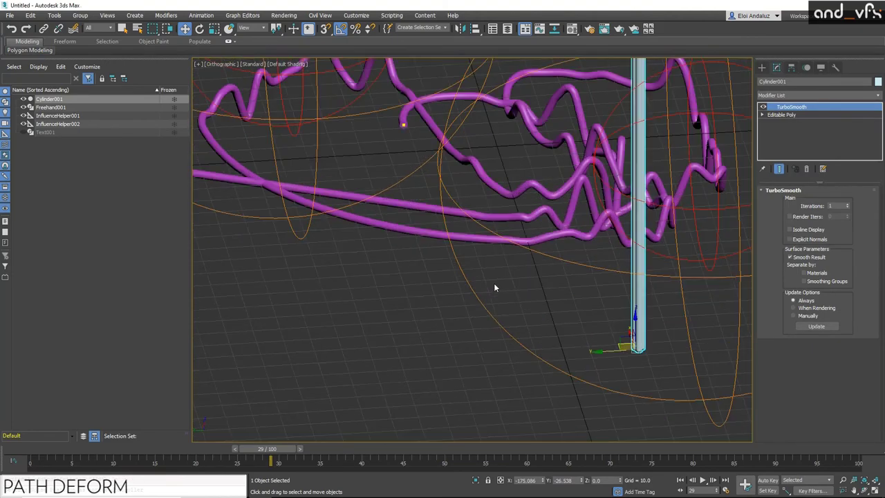
pyautogui.keyDown('alt'); pyautogui.moveTo(550, 251); pyautogui.dragTo(626, 297, button='middle'); pyautogui.keyUp('alt')
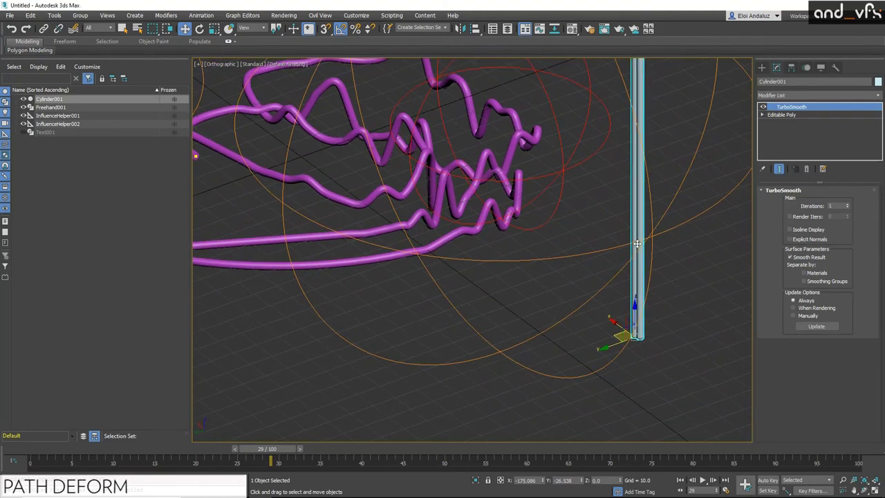
pyautogui.press('r')
pyautogui.moveTo(639, 343); pyautogui.dragTo(640, 310)
# Step: Remove the Renderable Spline modifier from the freehand spline
pyautogui.click(483, 241)
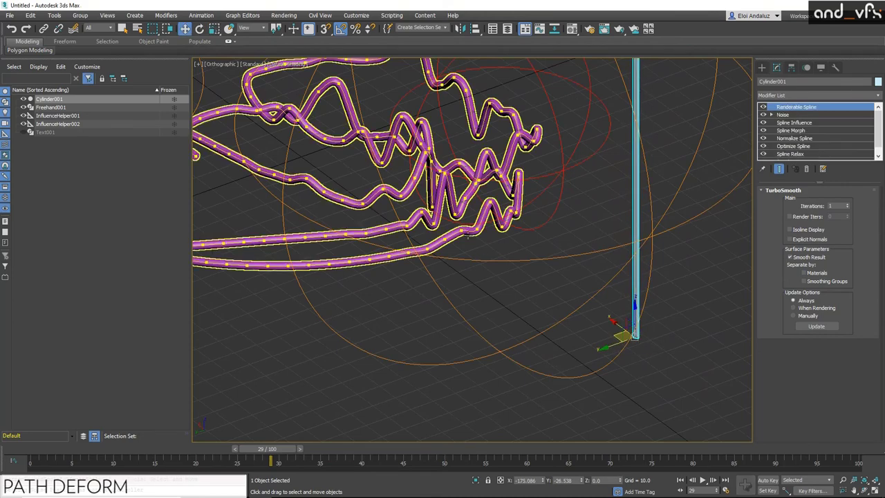
pyautogui.click(812, 179)
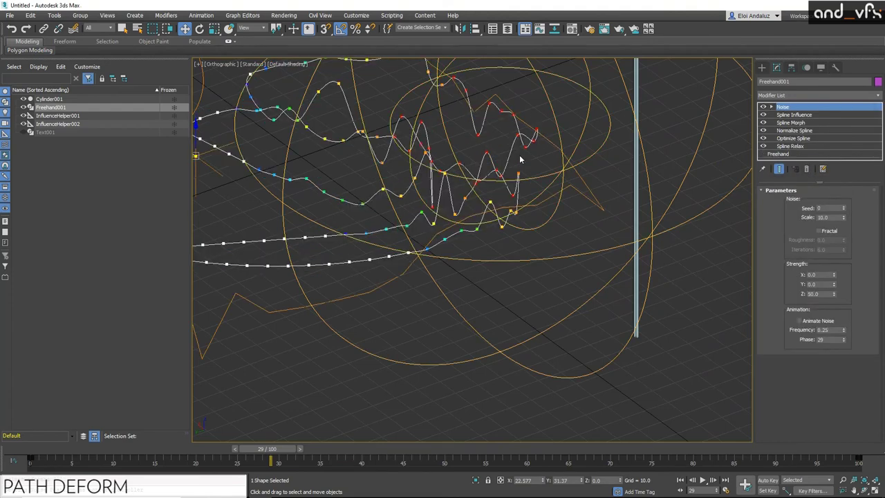
pyautogui.keyDown('alt'); pyautogui.moveTo(586, 207); pyautogui.dragTo(648, 199, button='middle'); pyautogui.keyUp('alt')
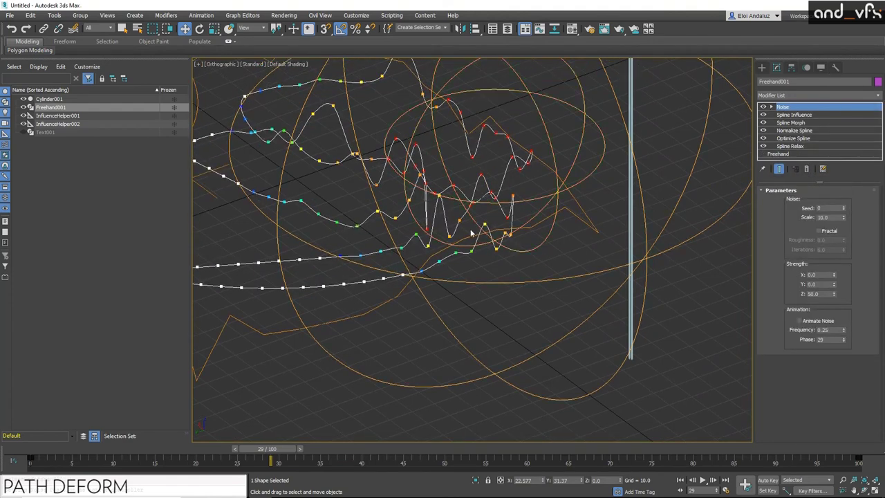
# Step: Apply the Path Deform modifier to the cylinder and pick the freehand spline as its path
pyautogui.click(629, 238)
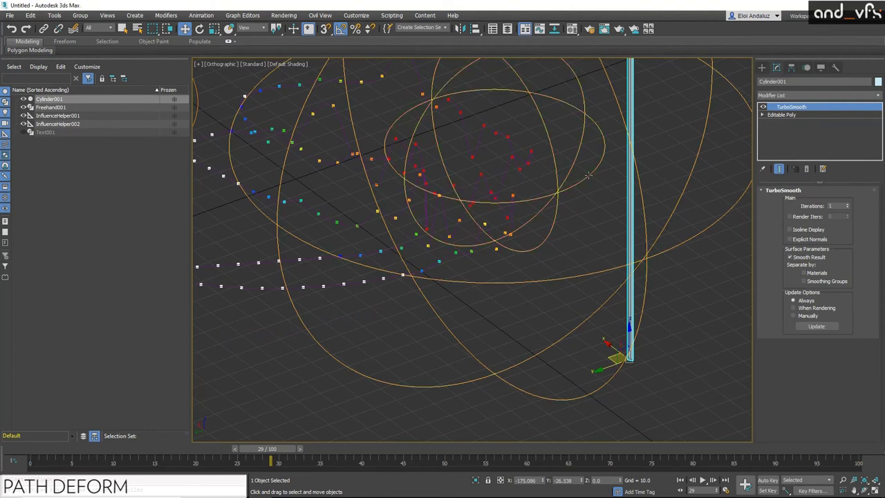
pyautogui.press('x')
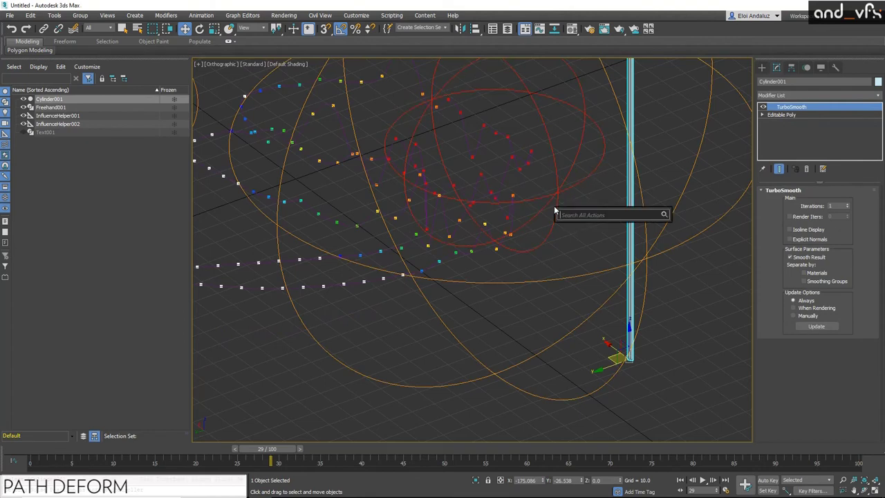
pyautogui.write('path')
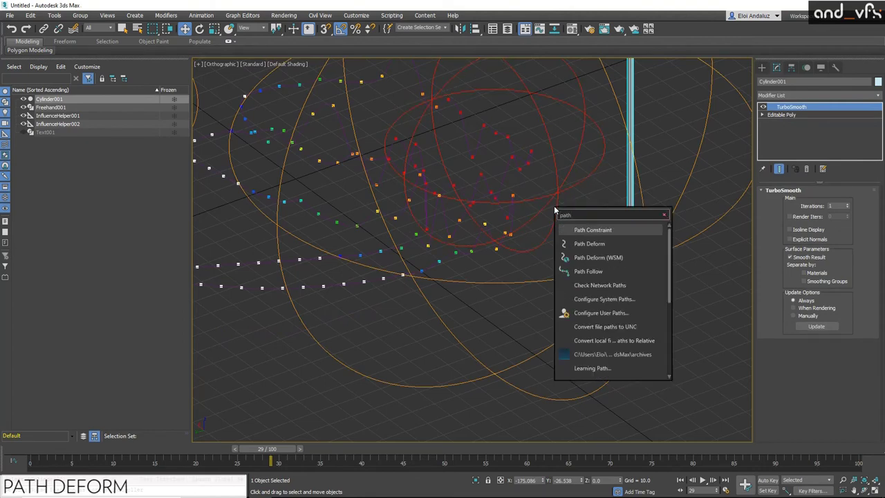
pyautogui.click(613, 244)
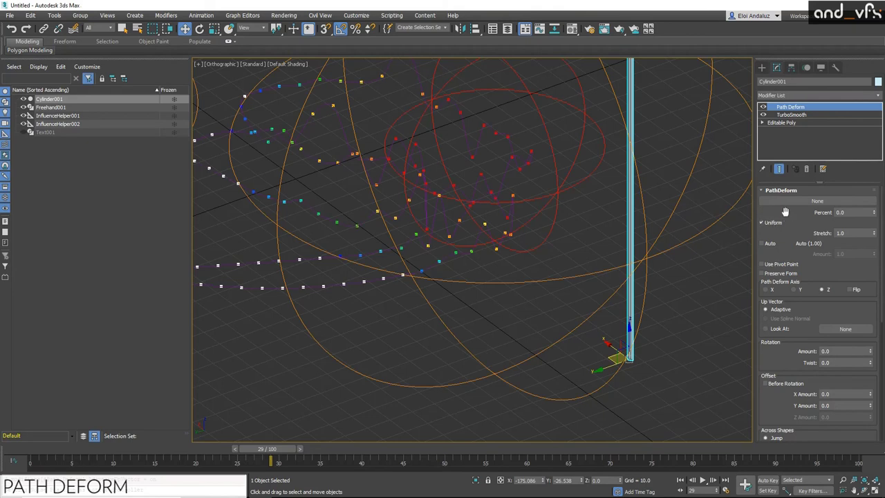
pyautogui.click(809, 201)
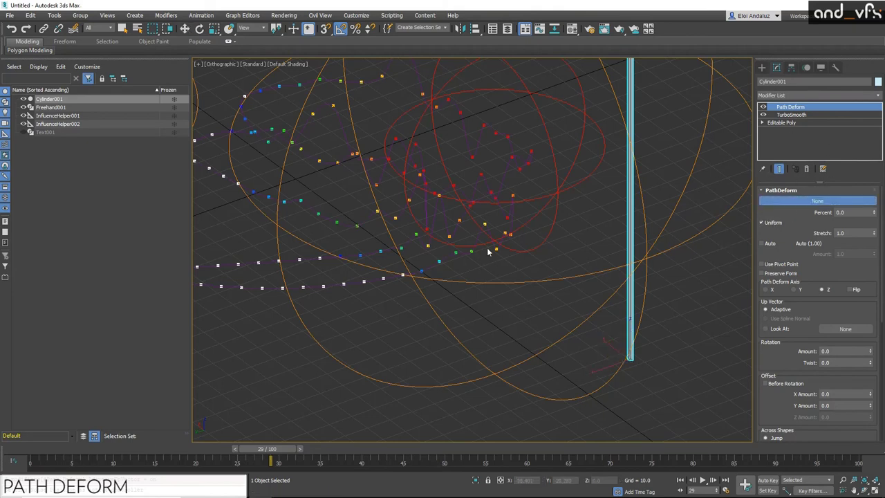
pyautogui.click(473, 244)
# Step: Set the cylinder's Path Deform stretch to 6.595 so that it runs along the whole freehand spline
pyautogui.moveTo(445, 206)
pyautogui.mouseDown(button='middle')
pyautogui.moveTo(567, 257)
pyautogui.moveTo(338, 247)
pyautogui.mouseUp(button='middle')
pyautogui.moveTo(873, 200); pyautogui.dragTo(824, 181)
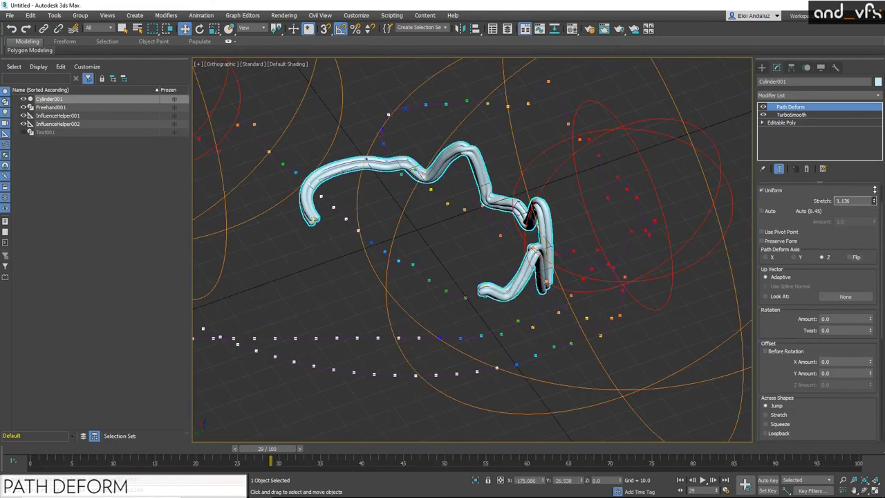
pyautogui.keyDown('alt'); pyautogui.moveTo(559, 212); pyautogui.dragTo(360, 227, button='middle'); pyautogui.keyUp('alt')
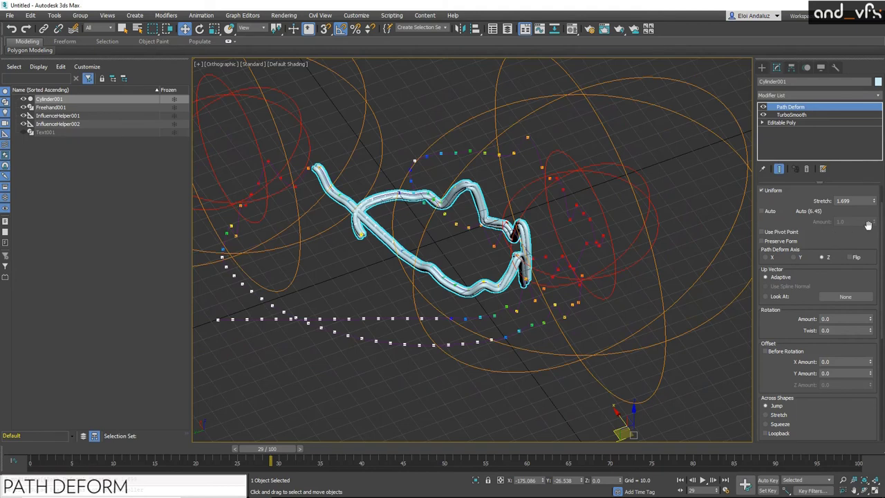
pyautogui.moveTo(872, 202); pyautogui.dragTo(853, 103)
pyautogui.moveTo(484, 208)
pyautogui.keyDown('alt'); pyautogui.mouseDown(button='middle')
pyautogui.moveTo(542, 215)
pyautogui.moveTo(510, 224)
pyautogui.moveTo(503, 195)
pyautogui.moveTo(515, 210)
pyautogui.mouseUp(button='middle'); pyautogui.keyUp('alt')
pyautogui.press('F4')
pyautogui.press('F4')
# Step: Set the cylinder's TurboSmooth iterations to 2
pyautogui.click(790, 115)
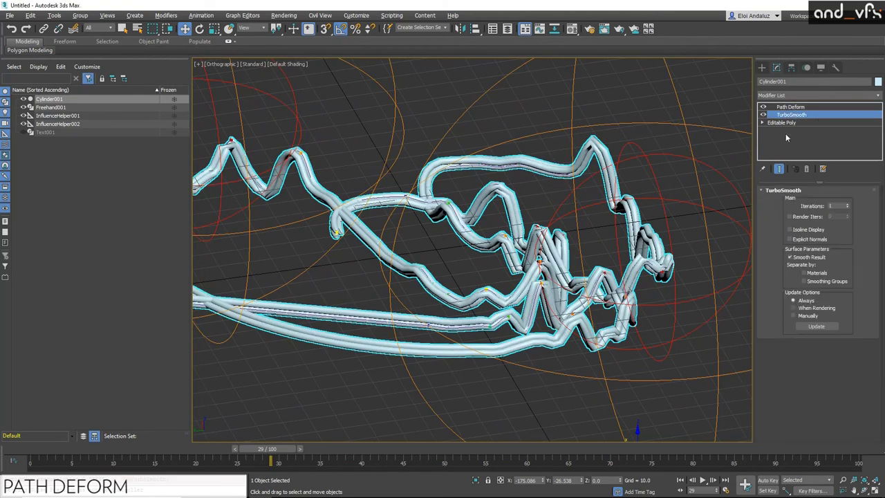
pyautogui.click(847, 204)
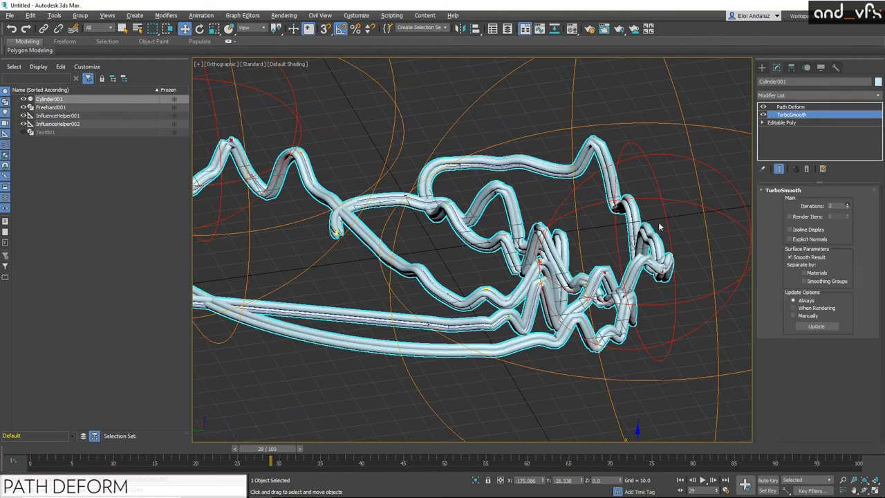
pyautogui.keyDown('alt'); pyautogui.moveTo(464, 219); pyautogui.dragTo(532, 214, button='middle'); pyautogui.keyUp('alt')
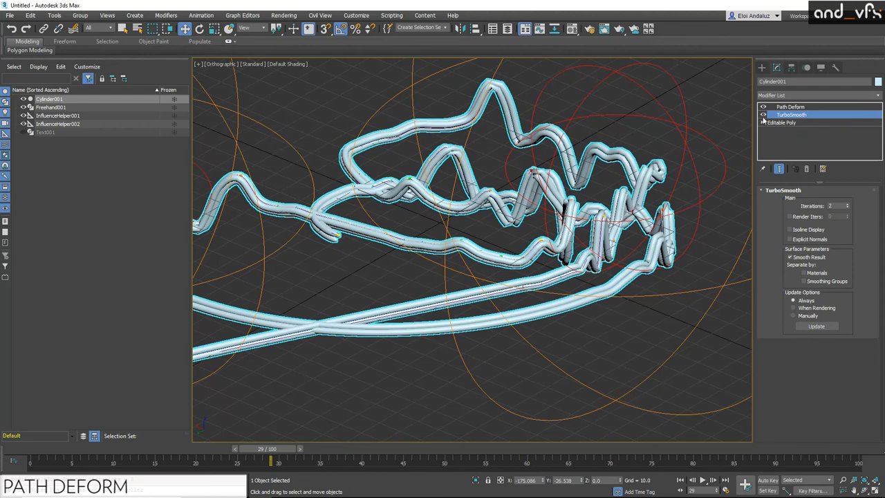
# Step: Set the Path Deform rotation twist to about 27945 so that the cylinder coils like a rope along the spline
pyautogui.click(792, 107)
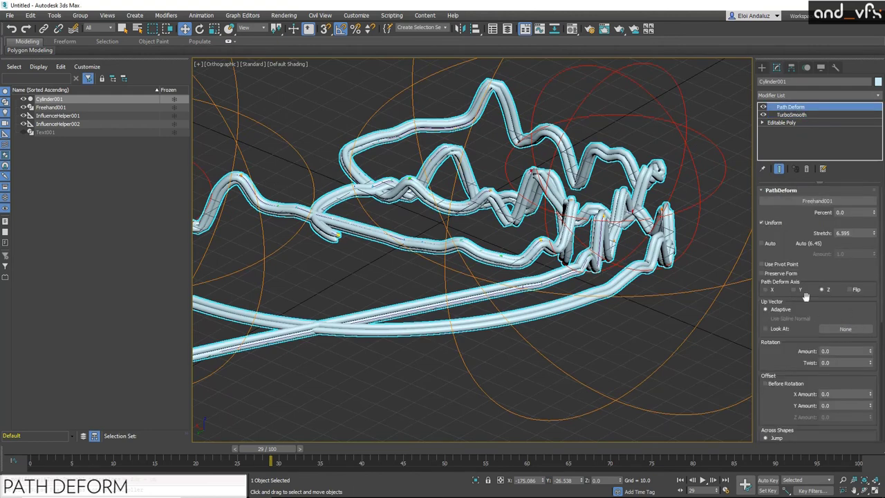
pyautogui.moveTo(784, 364); pyautogui.dragTo(780, 322)
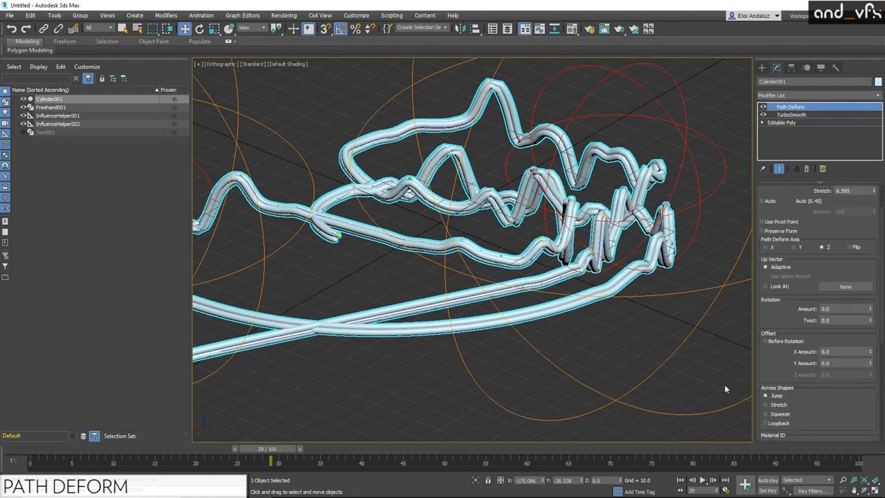
pyautogui.moveTo(765, 373); pyautogui.dragTo(767, 241)
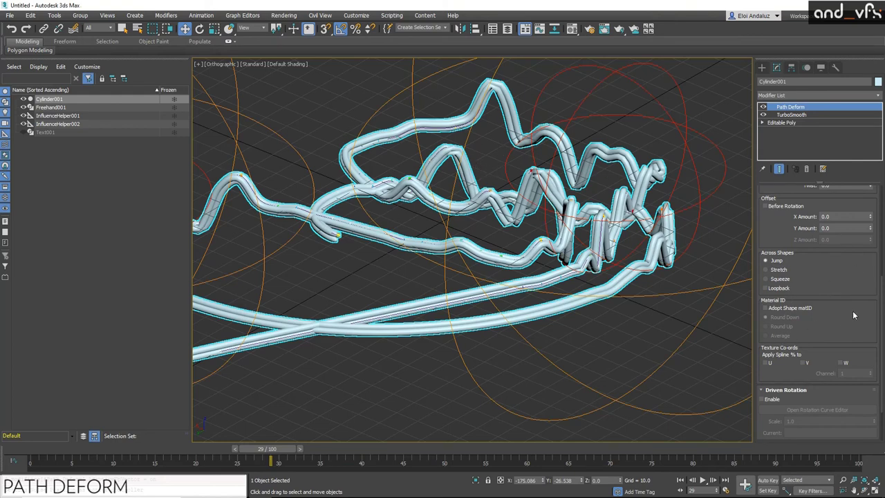
pyautogui.scroll(-3, 852, 310)
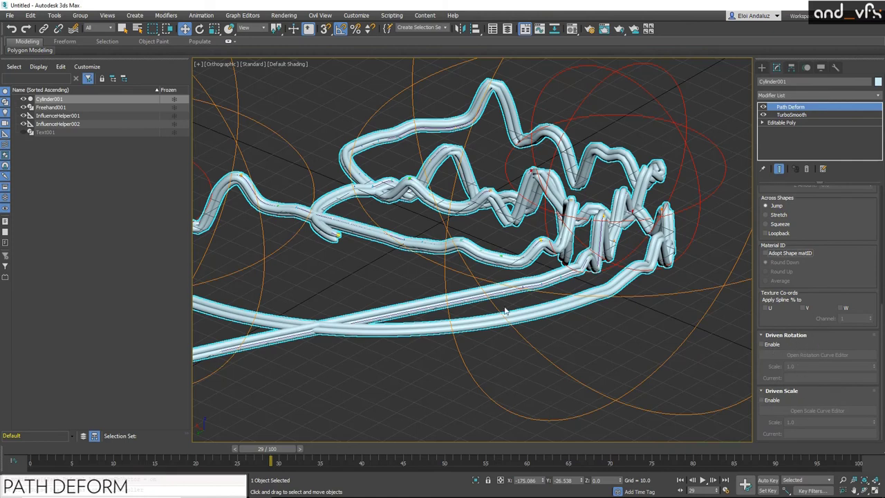
pyautogui.moveTo(828, 198); pyautogui.dragTo(748, 344)
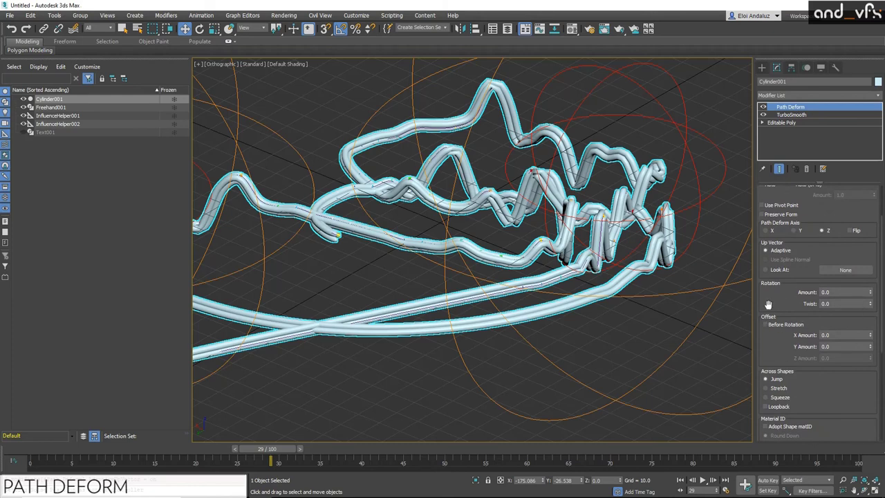
pyautogui.click(840, 303)
pyautogui.write('80')
pyautogui.press('Return')
pyautogui.write('50')
pyautogui.press('Return')
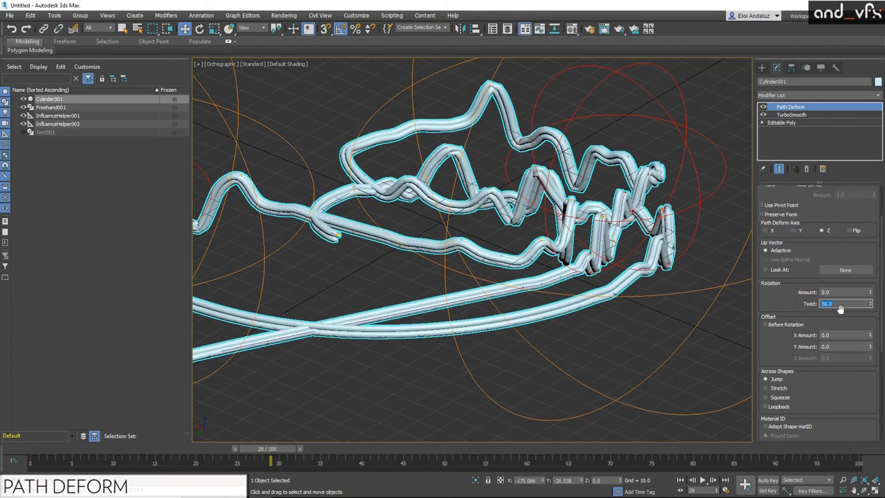
pyautogui.moveTo(870, 305); pyautogui.dragTo(823, 244)
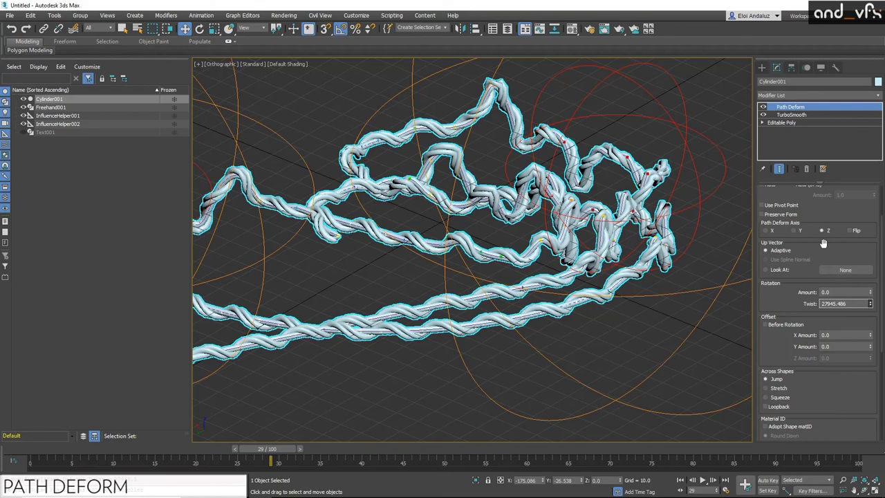
pyautogui.keyDown('alt'); pyautogui.moveTo(480, 202); pyautogui.dragTo(527, 271, button='middle'); pyautogui.keyUp('alt')
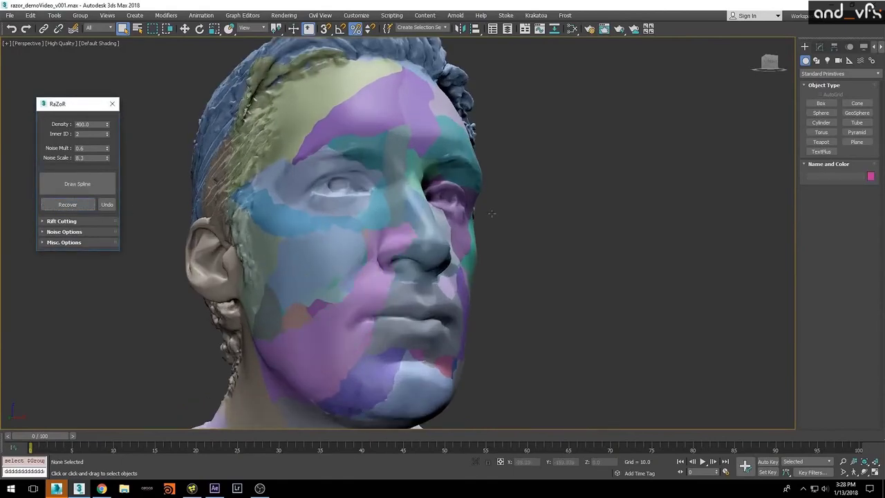
# Step: Recover the fractured face pieces of the head model with RaZoR, one group after another
pyautogui.keyDown('alt'); pyautogui.moveTo(135, 209); pyautogui.dragTo(431, 260, button='middle'); pyautogui.keyUp('alt')
pyautogui.click(66, 203)
pyautogui.keyDown('alt'); pyautogui.moveTo(387, 290); pyautogui.dragTo(417, 322, button='middle'); pyautogui.keyUp('alt')
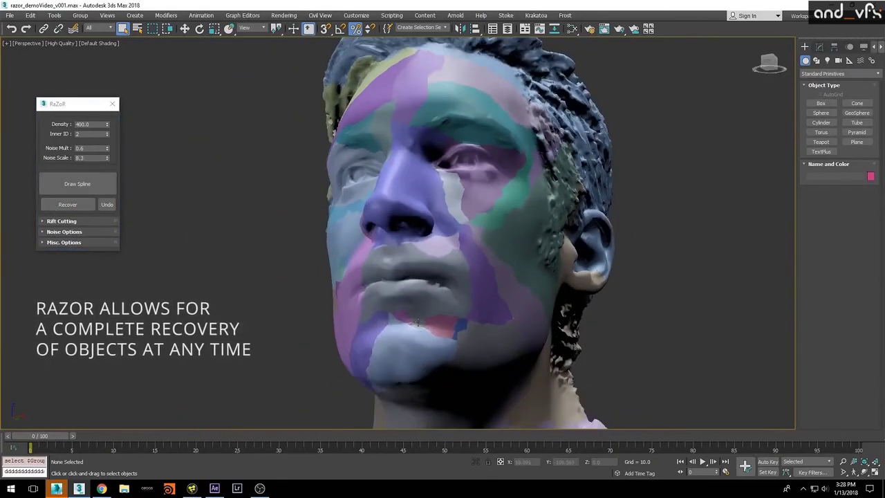
pyautogui.click(67, 205)
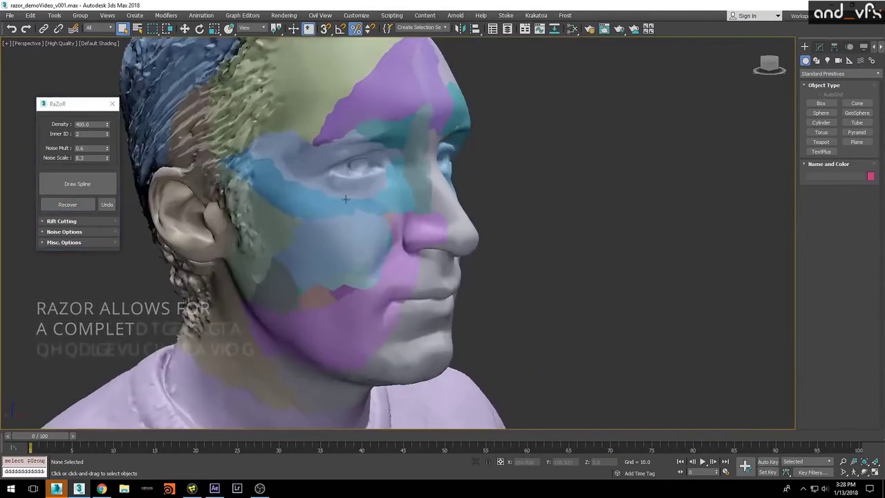
pyautogui.click(75, 204)
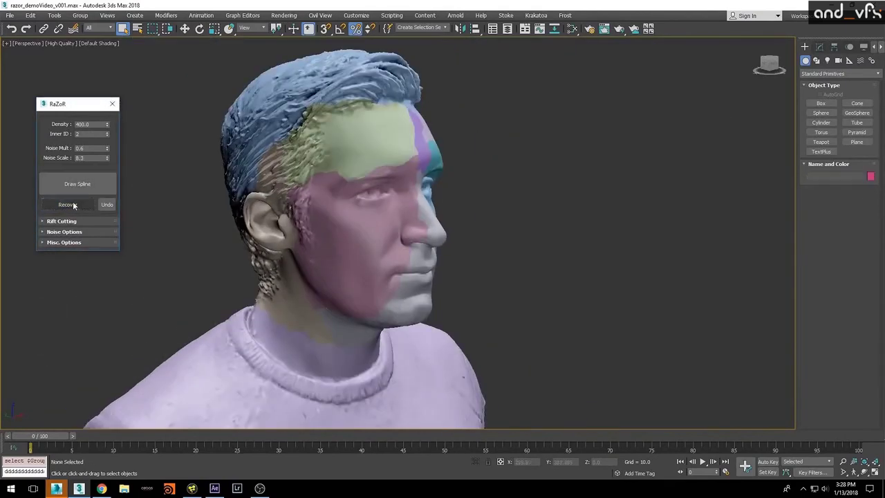
pyautogui.click(83, 202)
pyautogui.keyDown('alt'); pyautogui.moveTo(455, 206); pyautogui.dragTo(429, 193, button='middle'); pyautogui.keyUp('alt')
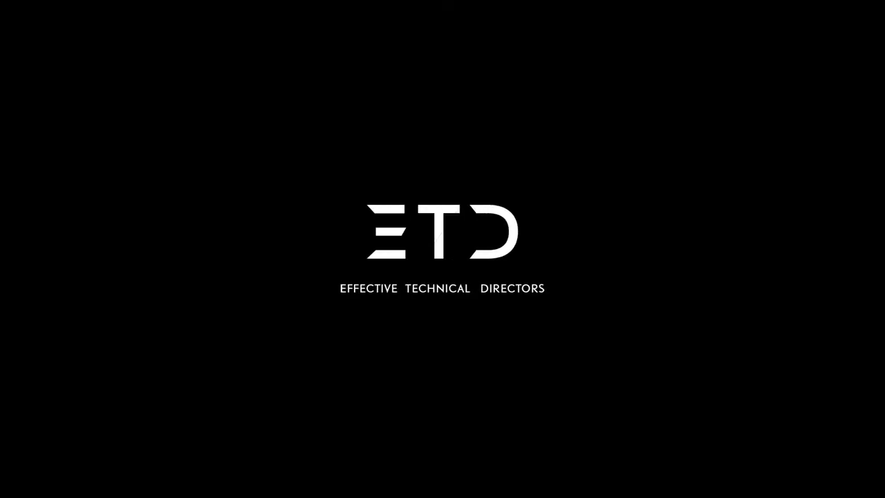